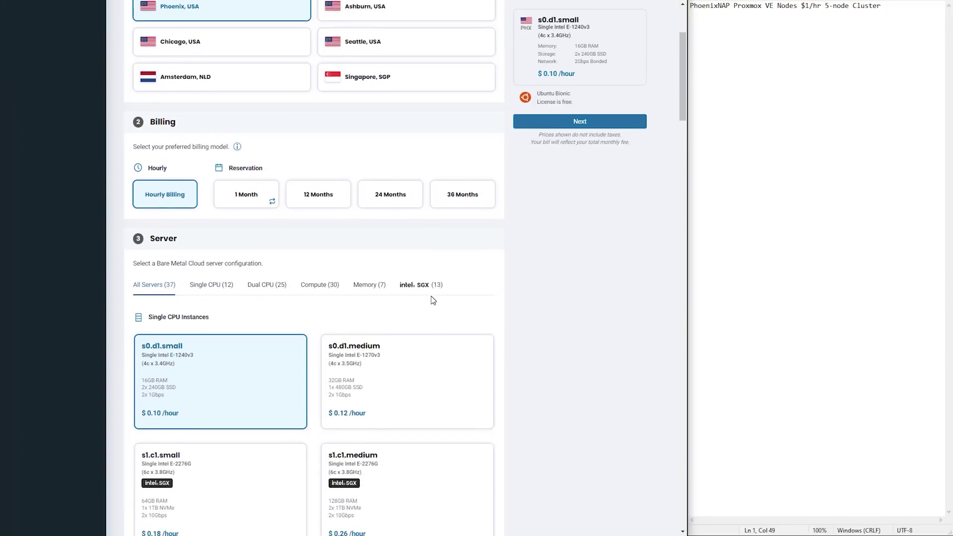
{"action": "scroll", "coordinate": [387, 206], "scroll_direction": "down", "scroll_amount": 1}
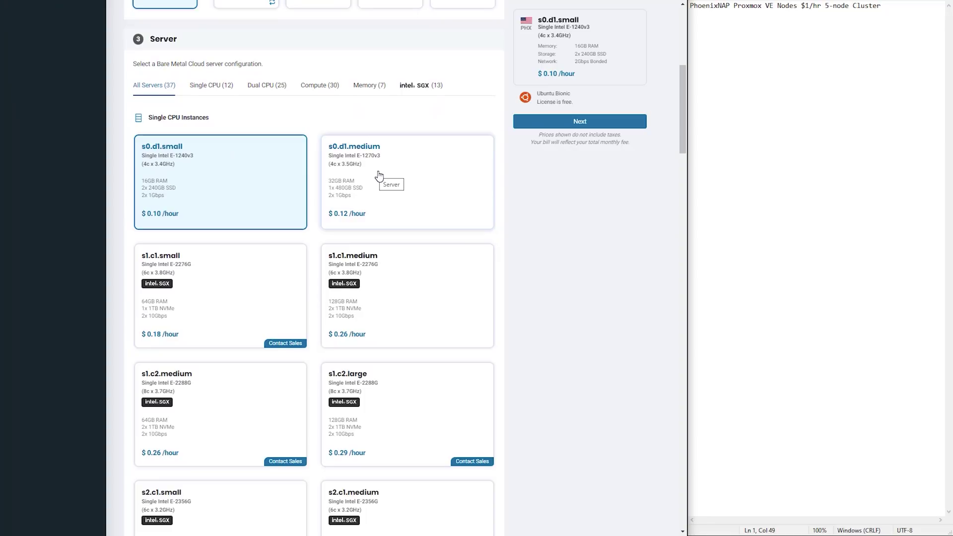
Step: Select Proxmox 7.0 as the operating system and continue to the instance details
{"action": "scroll", "coordinate": [581, 312], "scroll_direction": "down", "scroll_amount": 6}
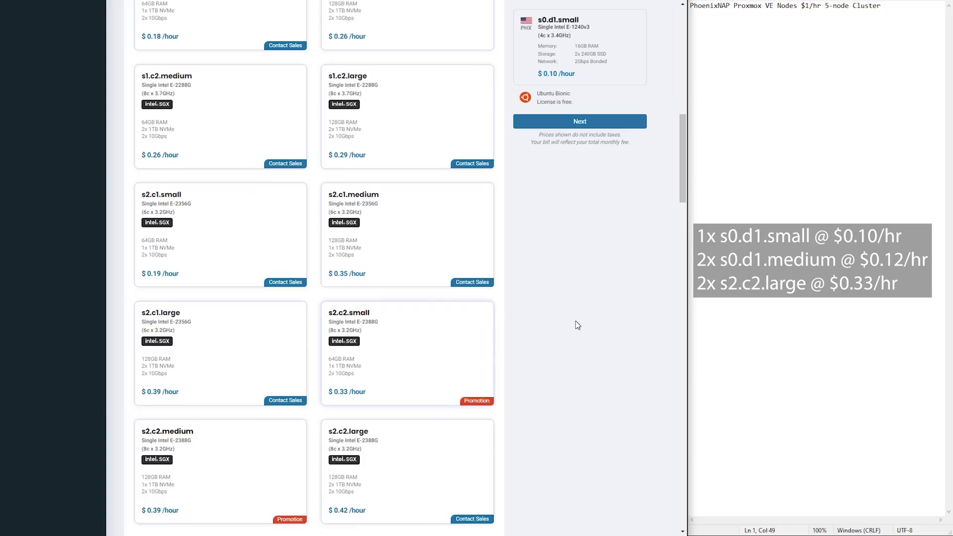
{"action": "scroll", "coordinate": [577, 325], "scroll_direction": "up", "scroll_amount": 5}
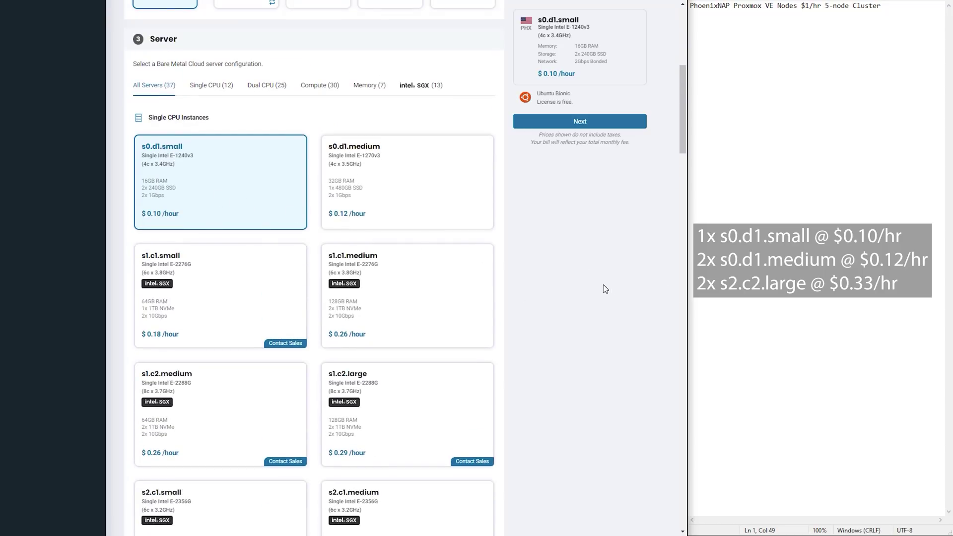
{"action": "scroll", "coordinate": [591, 288], "scroll_direction": "down", "scroll_amount": 8}
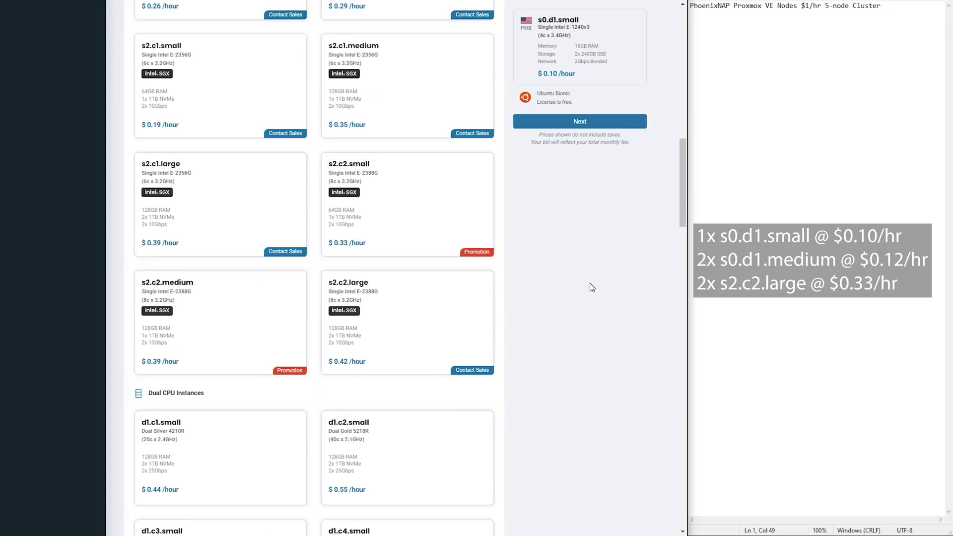
{"action": "scroll", "coordinate": [592, 287], "scroll_direction": "down", "scroll_amount": 10}
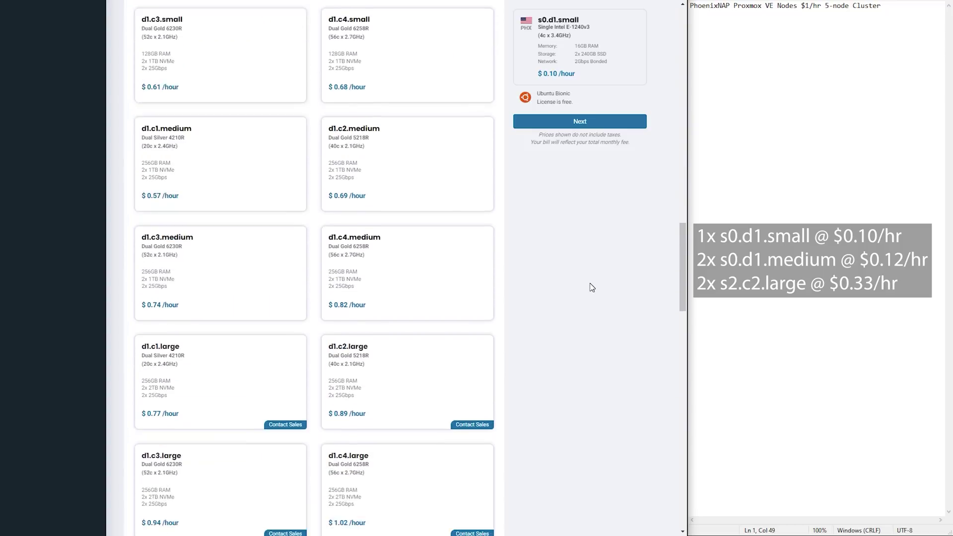
{"action": "scroll", "coordinate": [591, 287], "scroll_direction": "down", "scroll_amount": 9}
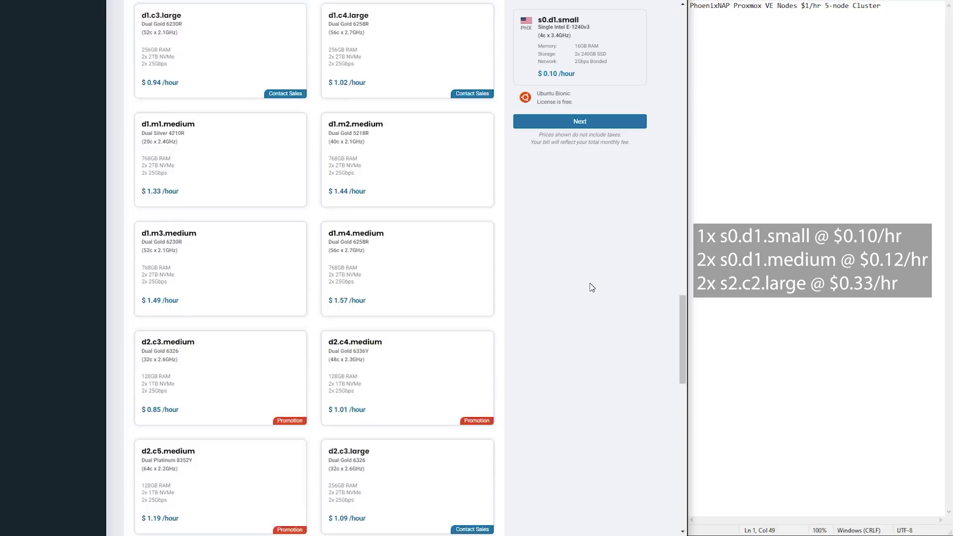
{"action": "scroll", "coordinate": [591, 288], "scroll_direction": "down", "scroll_amount": 3}
{"action": "scroll", "coordinate": [591, 288], "scroll_direction": "down", "scroll_amount": 7}
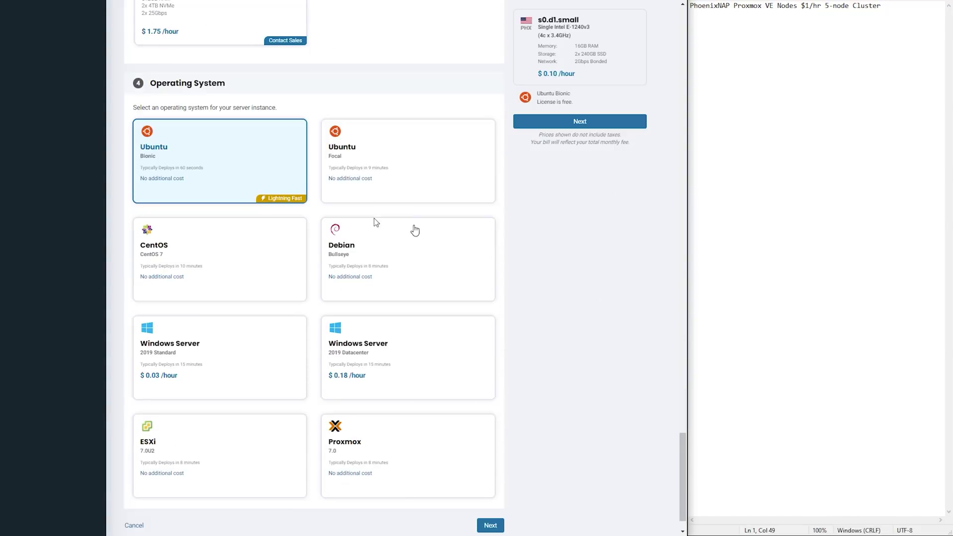
{"action": "left_click", "coordinate": [422, 461]}
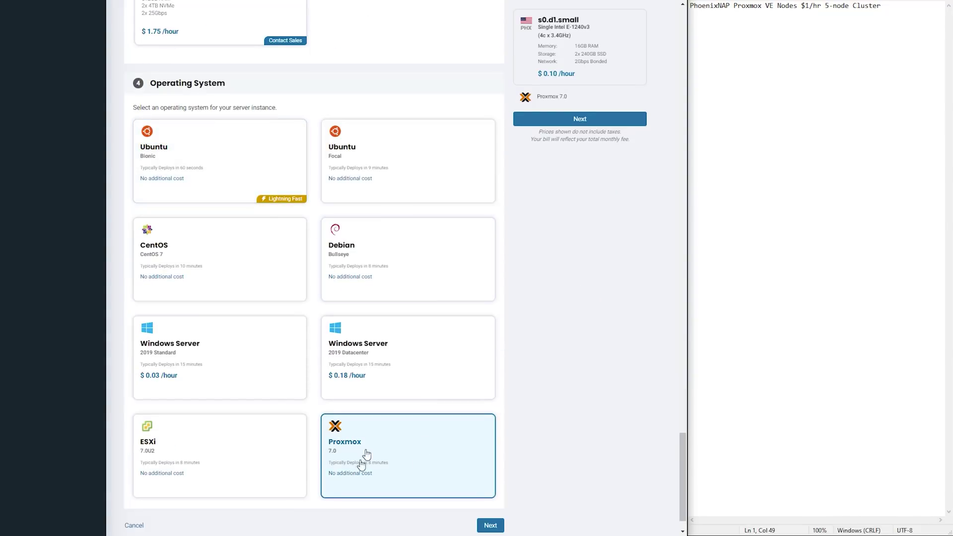
{"action": "left_click", "coordinate": [490, 525]}
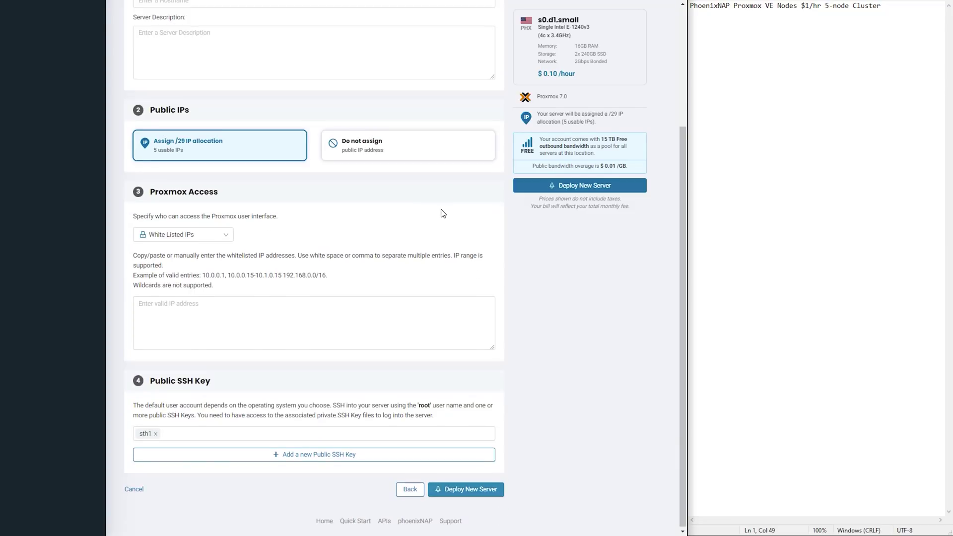
Step: Set the hostname to phx-sth-20 and copy it into the Notepad notes
{"action": "scroll", "coordinate": [443, 213], "scroll_direction": "up", "scroll_amount": 3}
{"action": "left_click", "coordinate": [191, 166]}
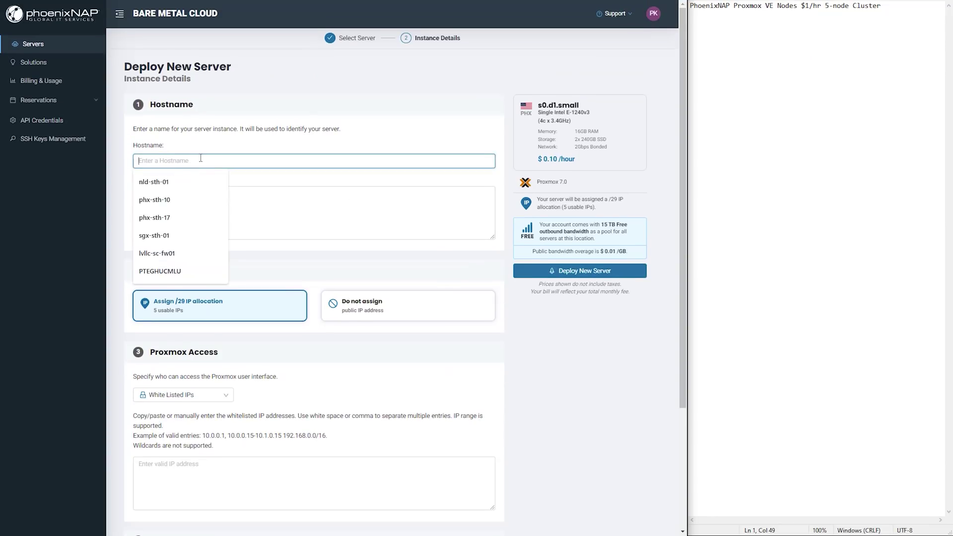
{"action": "left_click", "coordinate": [188, 180]}
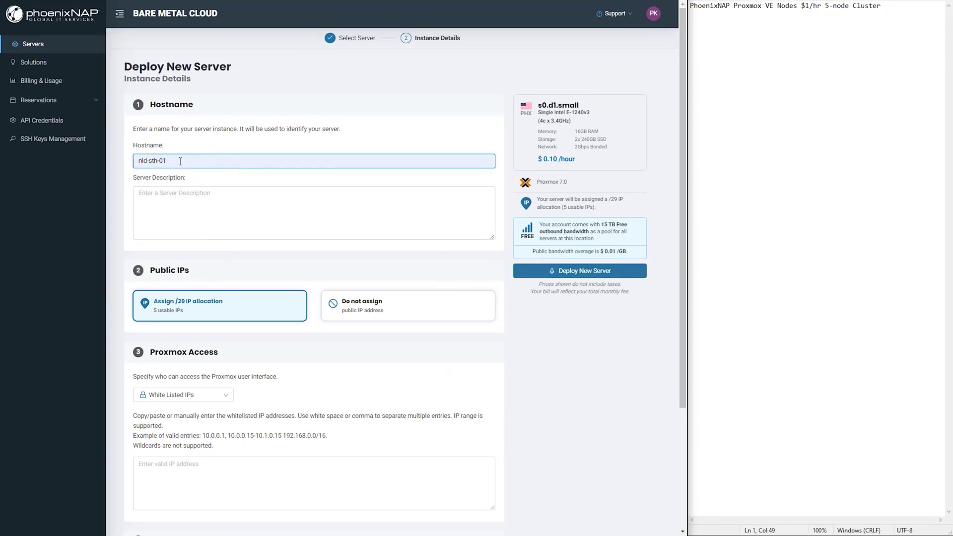
{"action": "key", "text": "ctrl+a"}
{"action": "type", "text": "ph"}
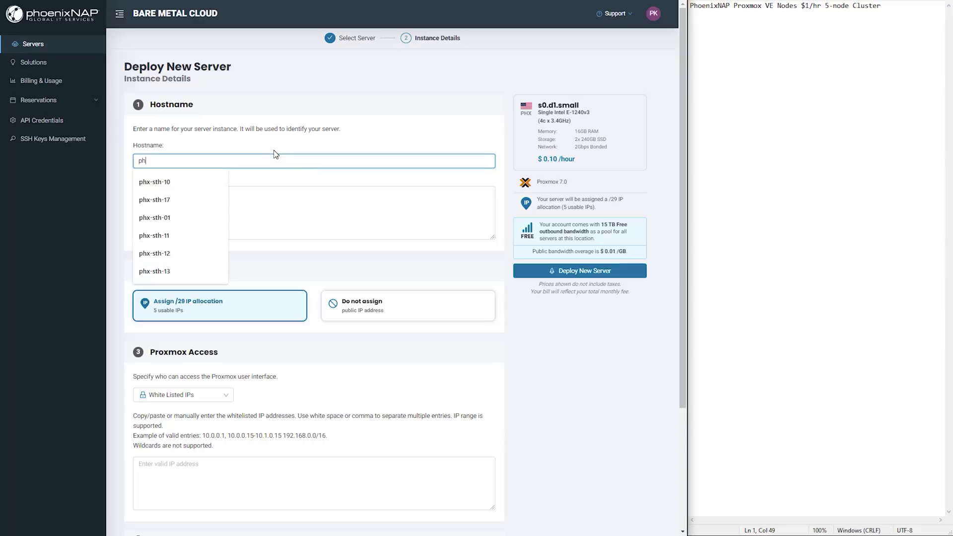
{"action": "type", "text": "x-sth-20"}
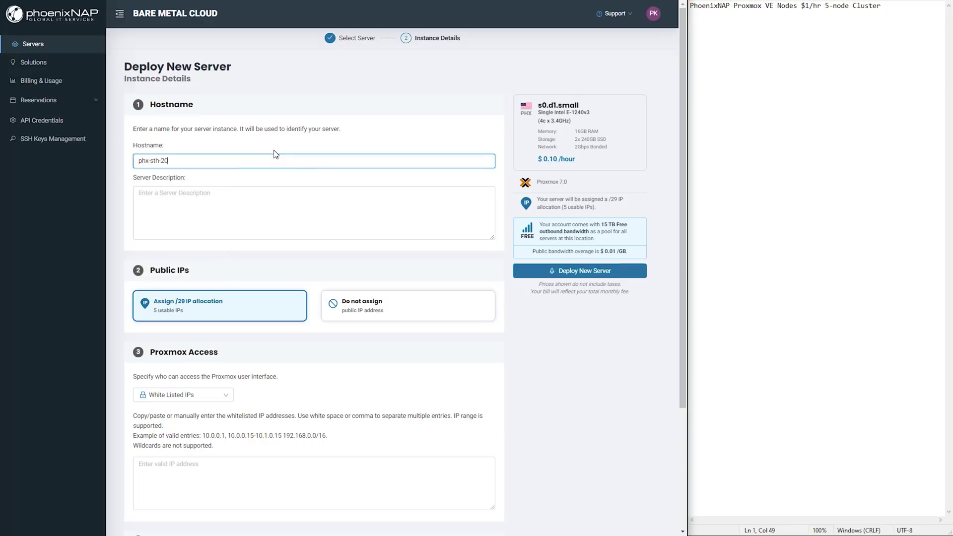
{"action": "key", "text": "ctrl+a"}
{"action": "key", "text": "ctrl+c"}
{"action": "left_click", "coordinate": [892, 26]}
{"action": "key", "text": "ctrl+v"}
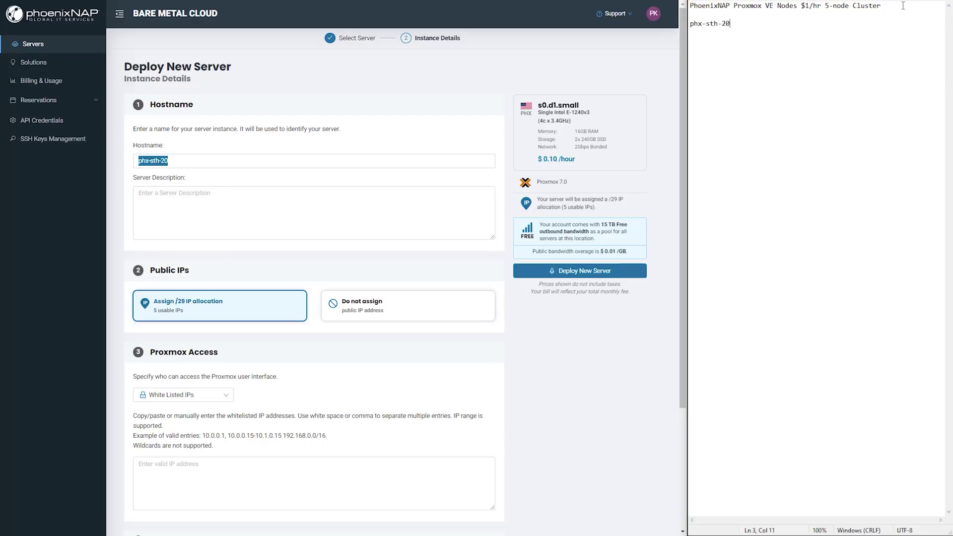
Step: Enter 'Server 20' as the server description
{"action": "left_click", "coordinate": [200, 208]}
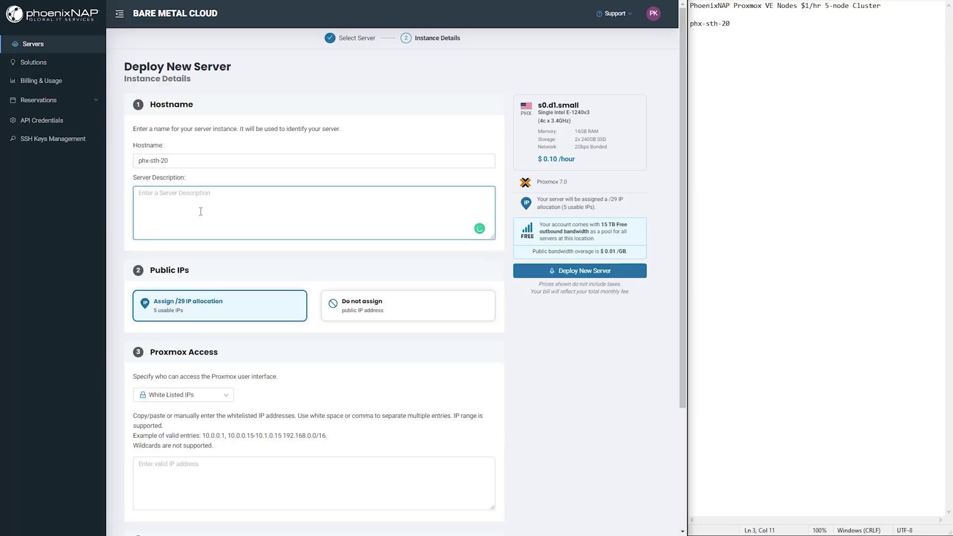
{"action": "type", "text": "$"}
{"action": "key", "text": "BackSpace"}
{"action": "type", "text": "Server 20"}
Step: Set Proxmox Access to 'Allow anyone to connect' and deploy the server
{"action": "scroll", "coordinate": [253, 454], "scroll_direction": "down", "scroll_amount": 3}
{"action": "left_click", "coordinate": [187, 235]}
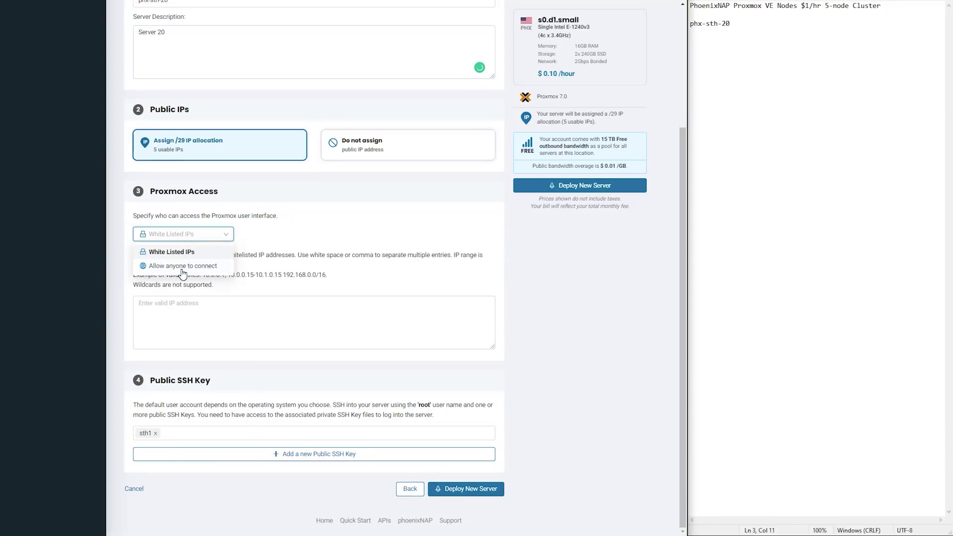
{"action": "left_click", "coordinate": [185, 267]}
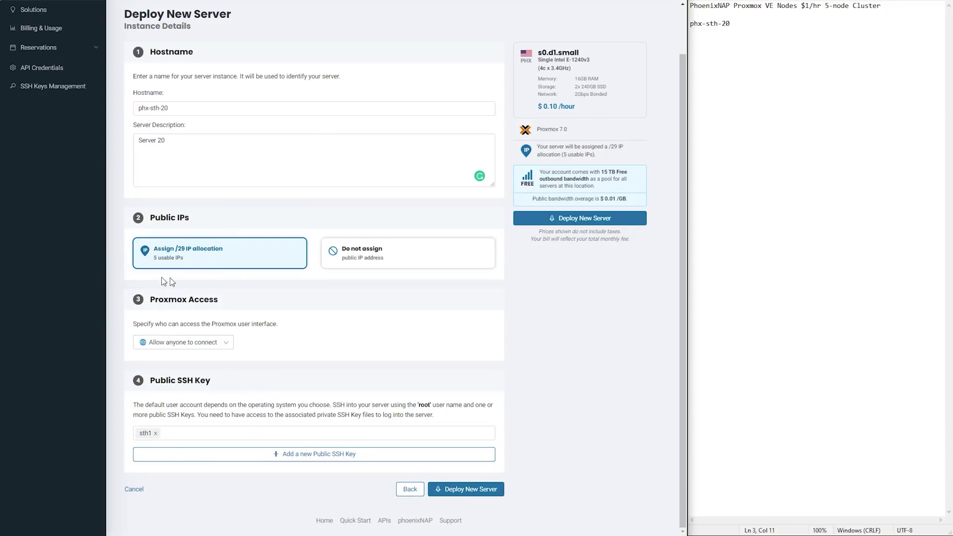
{"action": "left_click", "coordinate": [195, 341]}
{"action": "left_click", "coordinate": [181, 361]}
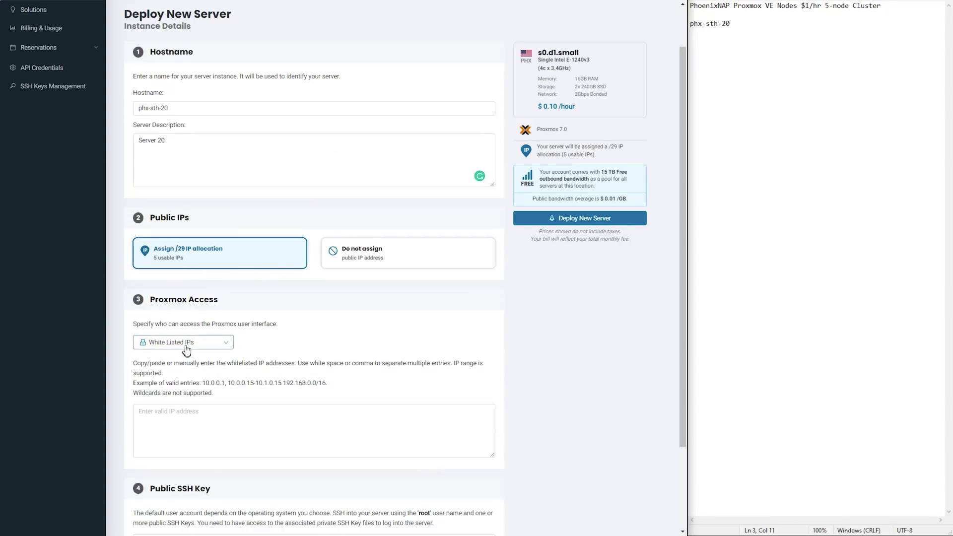
{"action": "left_click", "coordinate": [206, 342]}
{"action": "left_click", "coordinate": [183, 359]}
{"action": "left_click", "coordinate": [191, 342]}
{"action": "left_click", "coordinate": [186, 372]}
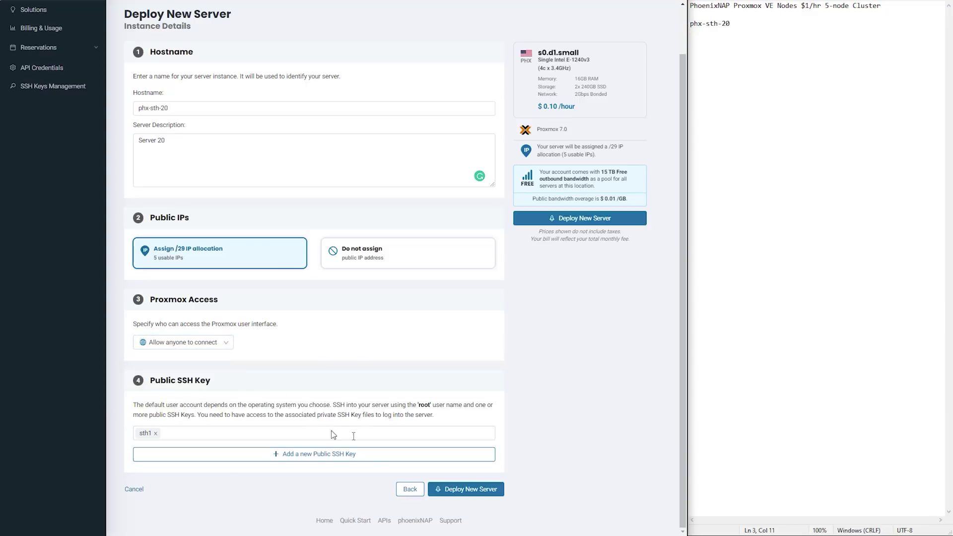
{"action": "left_click", "coordinate": [493, 491]}
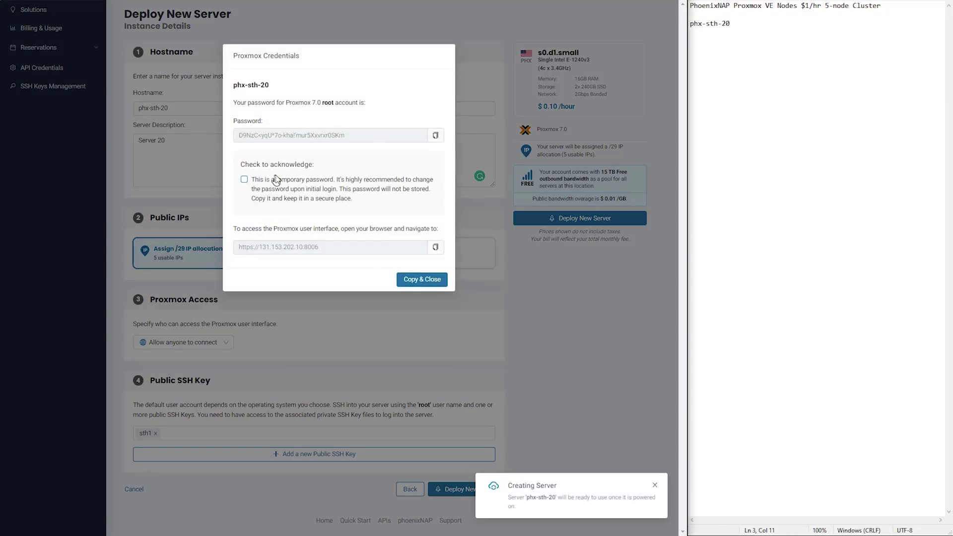
Step: Paste phx-sth-20's root password and Proxmox URL into Notepad, acknowledge, and close the credentials dialog
{"action": "left_click", "coordinate": [435, 136]}
{"action": "left_click", "coordinate": [765, 57]}
{"action": "key", "text": "ctrl+v"}
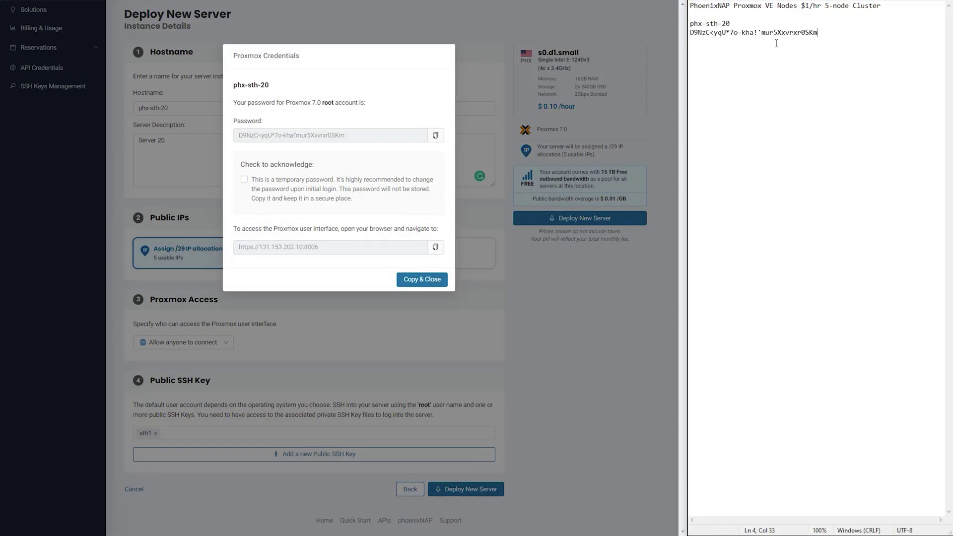
{"action": "left_click", "coordinate": [244, 179]}
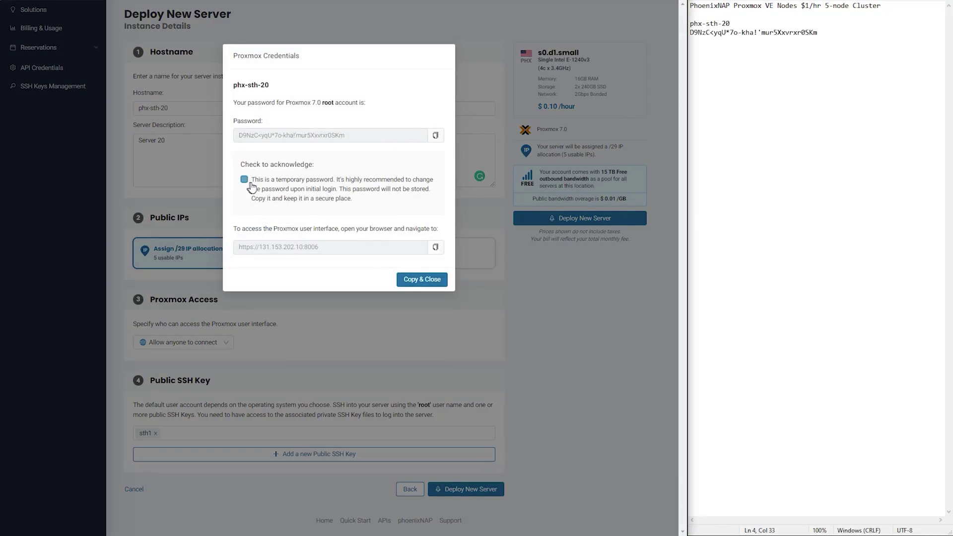
{"action": "left_click", "coordinate": [435, 246]}
{"action": "left_click_drag", "start_coordinate": [788, 32], "coordinate": [797, 32]}
{"action": "left_click", "coordinate": [863, 39]}
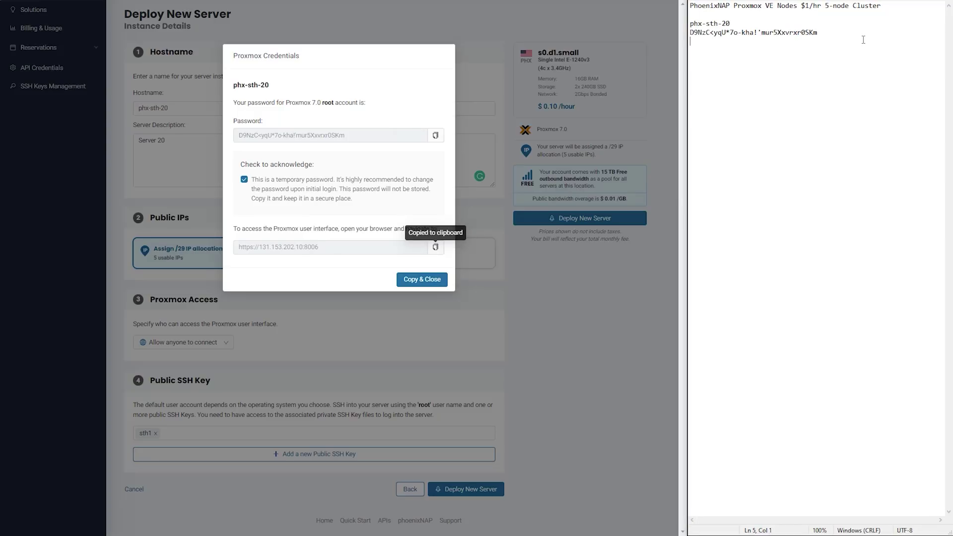
{"action": "key", "text": "ctrl+v"}
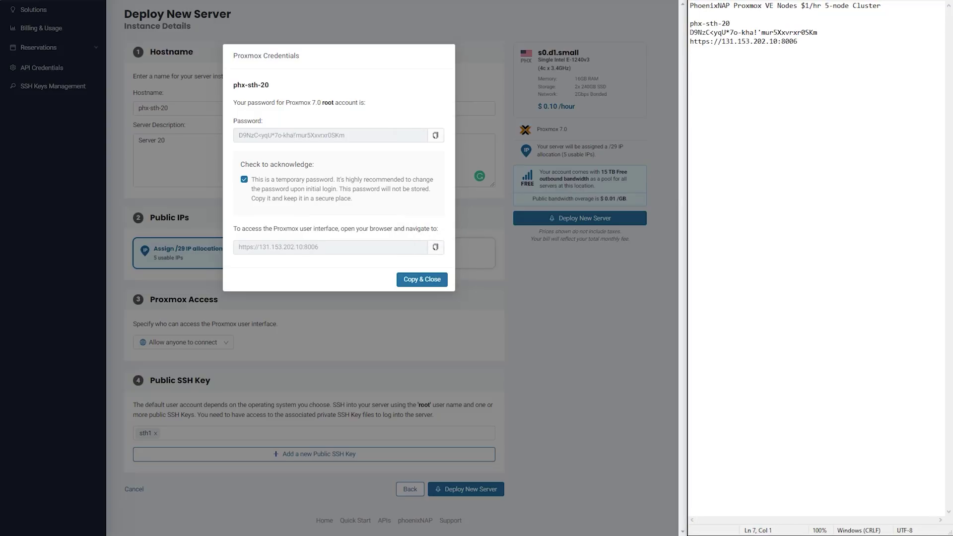
{"action": "left_click", "coordinate": [426, 279]}
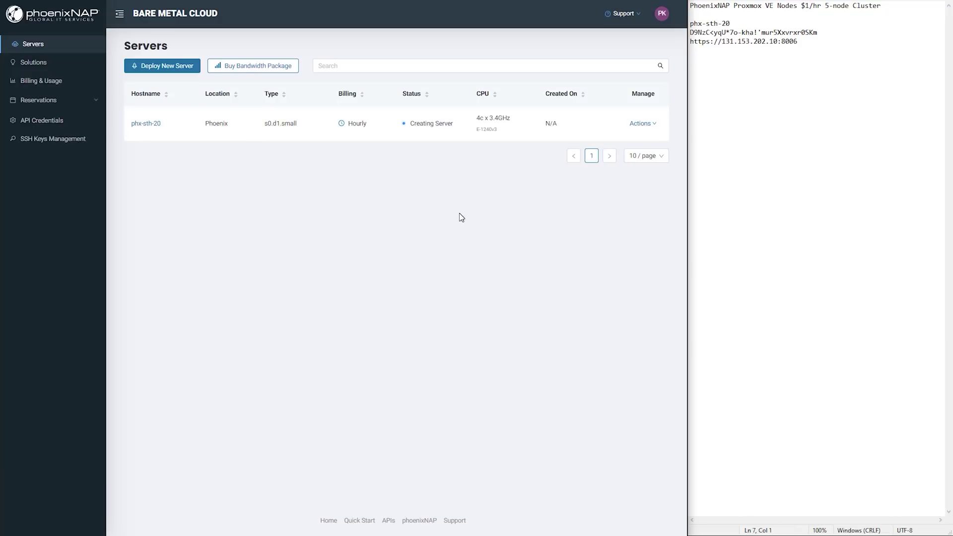
Step: Start another server deployment with Proxmox 7.0 as the operating system
{"action": "left_click", "coordinate": [169, 66]}
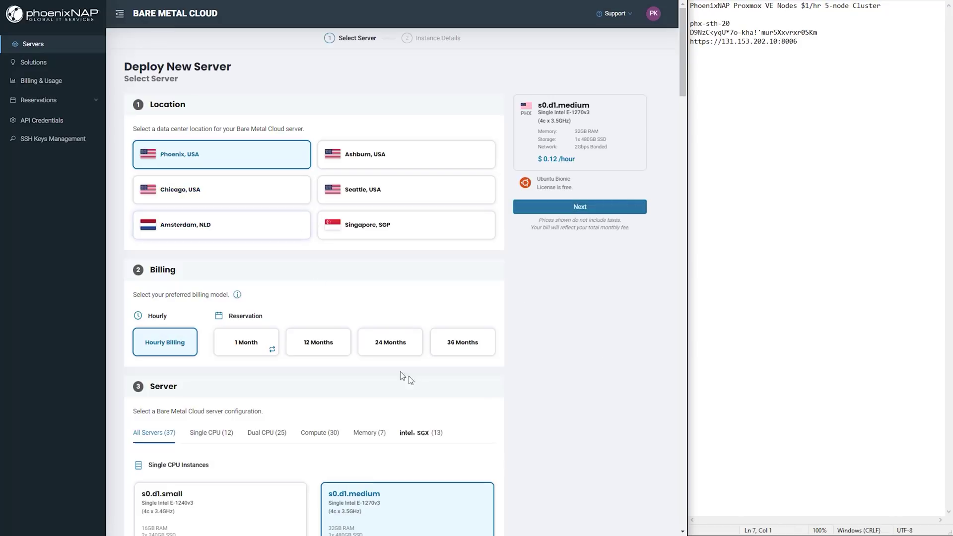
{"action": "scroll", "coordinate": [476, 385], "scroll_direction": "down", "scroll_amount": 5}
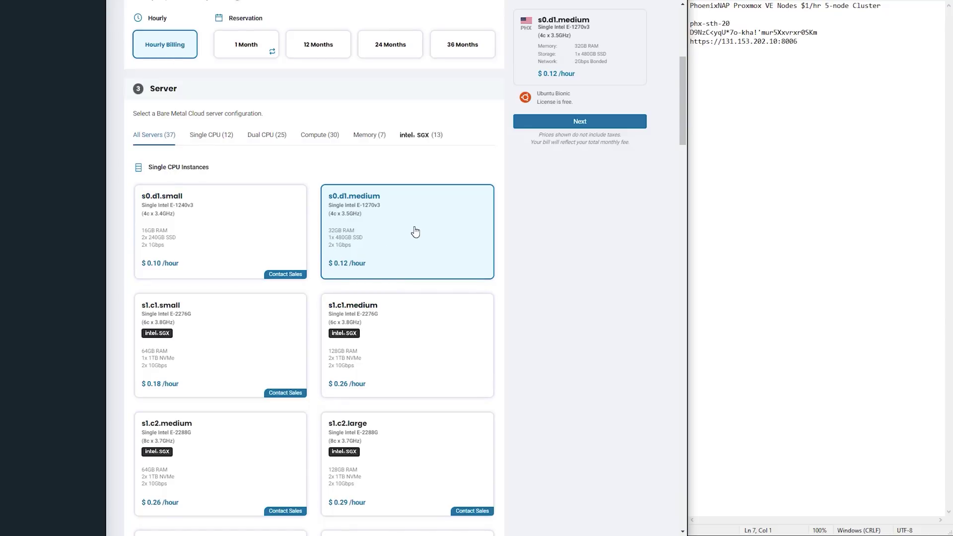
{"action": "scroll", "coordinate": [414, 231], "scroll_direction": "up", "scroll_amount": 5}
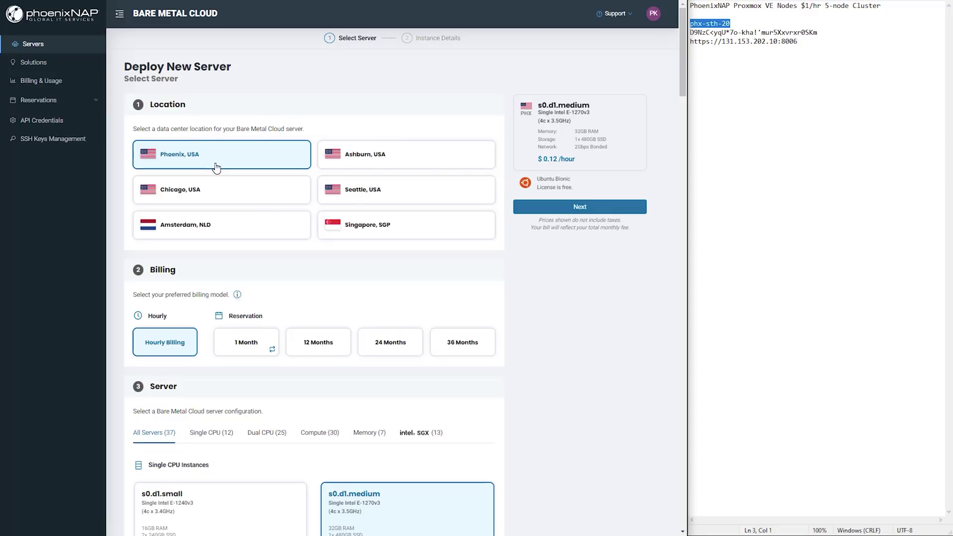
{"action": "scroll", "coordinate": [486, 408], "scroll_direction": "down", "scroll_amount": 5}
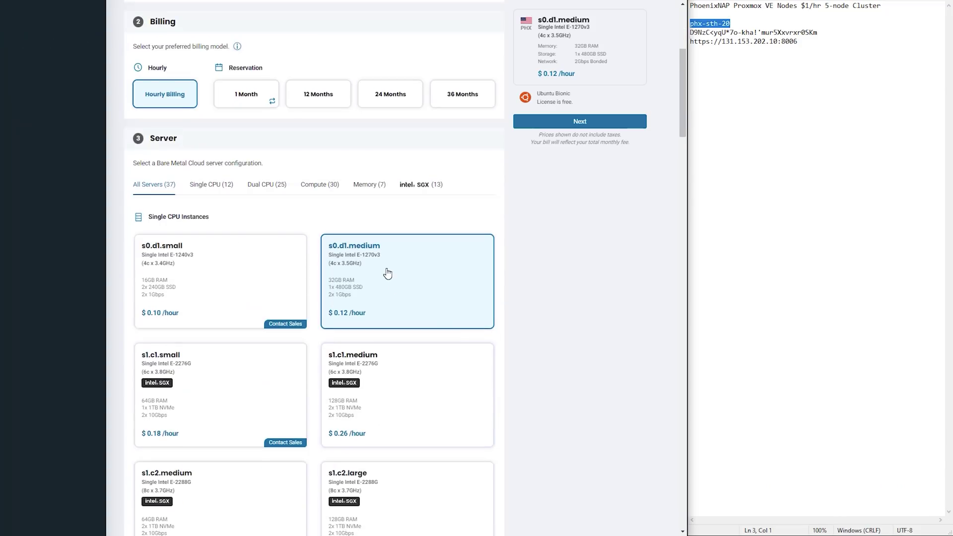
{"action": "scroll", "coordinate": [536, 334], "scroll_direction": "down", "scroll_amount": 10}
{"action": "scroll", "coordinate": [531, 335], "scroll_direction": "down", "scroll_amount": 10}
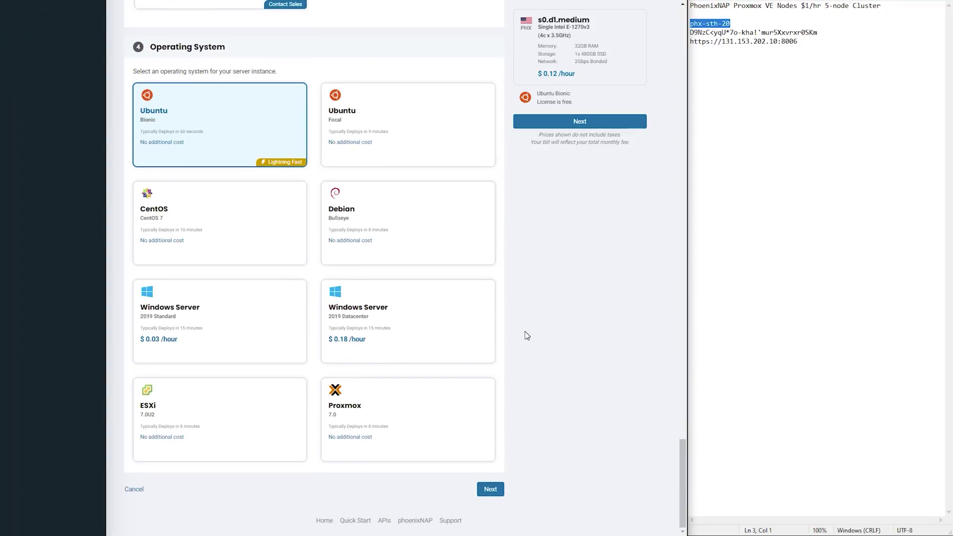
{"action": "left_click", "coordinate": [415, 457]}
{"action": "left_click", "coordinate": [486, 490]}
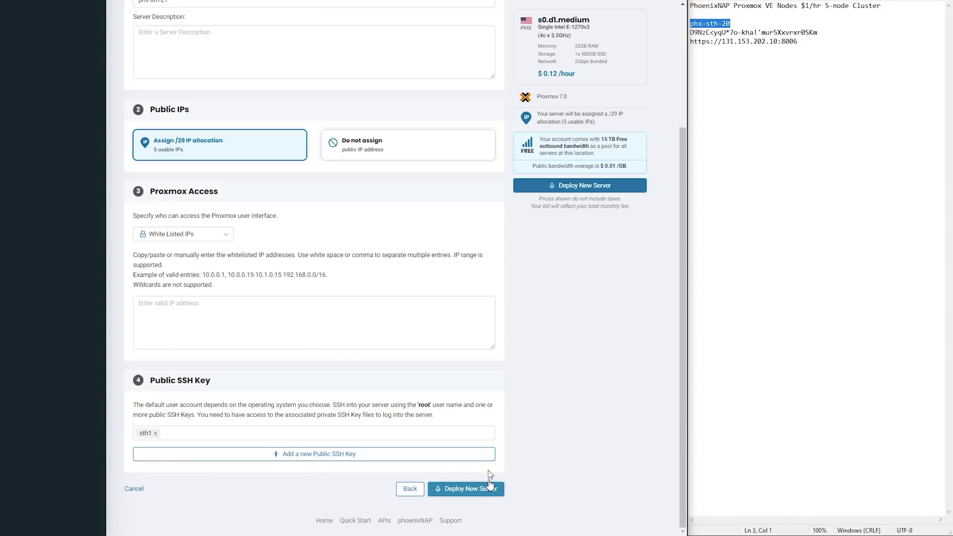
Step: Allow anyone to connect to Proxmox, deploy phx-sth-21, and copy its root password
{"action": "scroll", "coordinate": [397, 238], "scroll_direction": "up", "scroll_amount": 3}
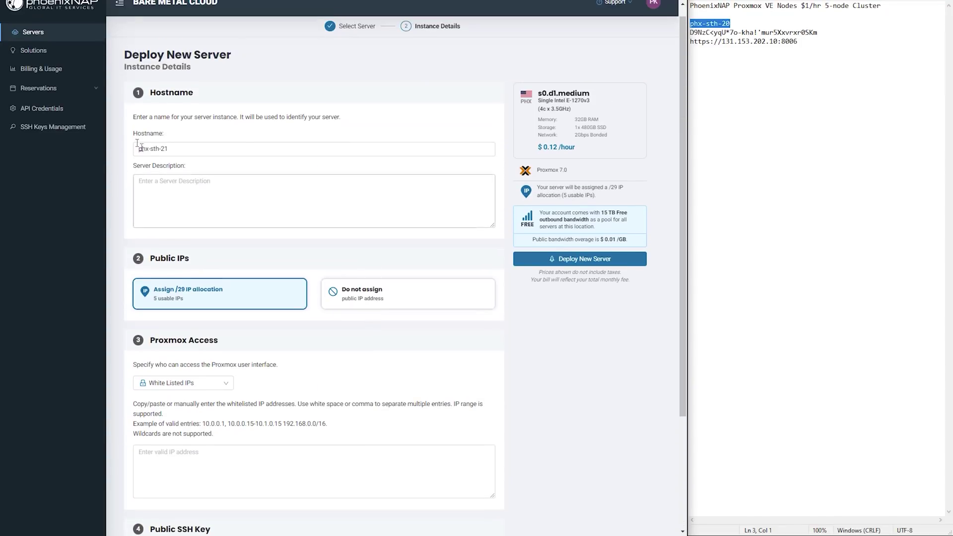
{"action": "left_click", "coordinate": [202, 205]}
{"action": "scroll", "coordinate": [256, 324], "scroll_direction": "down", "scroll_amount": 3}
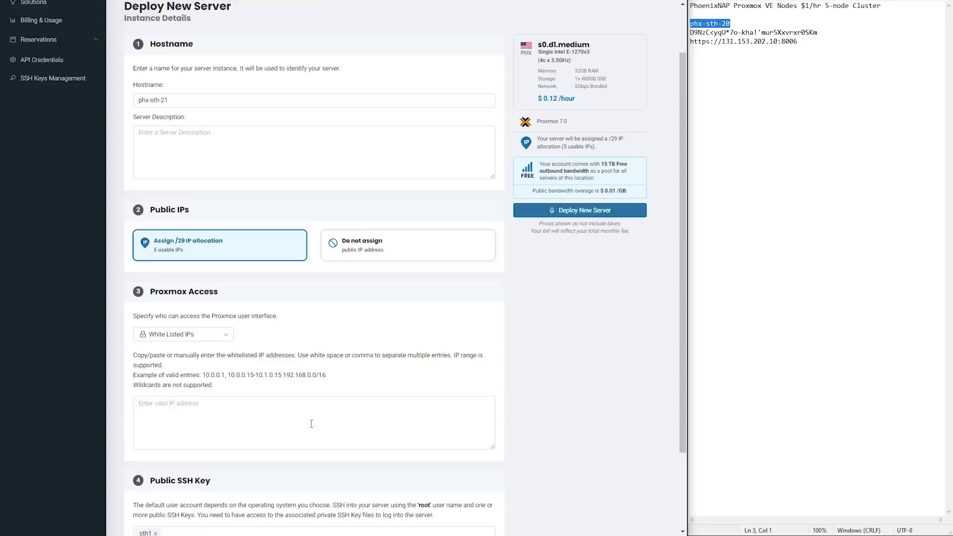
{"action": "left_click", "coordinate": [193, 236]}
{"action": "left_click", "coordinate": [204, 264]}
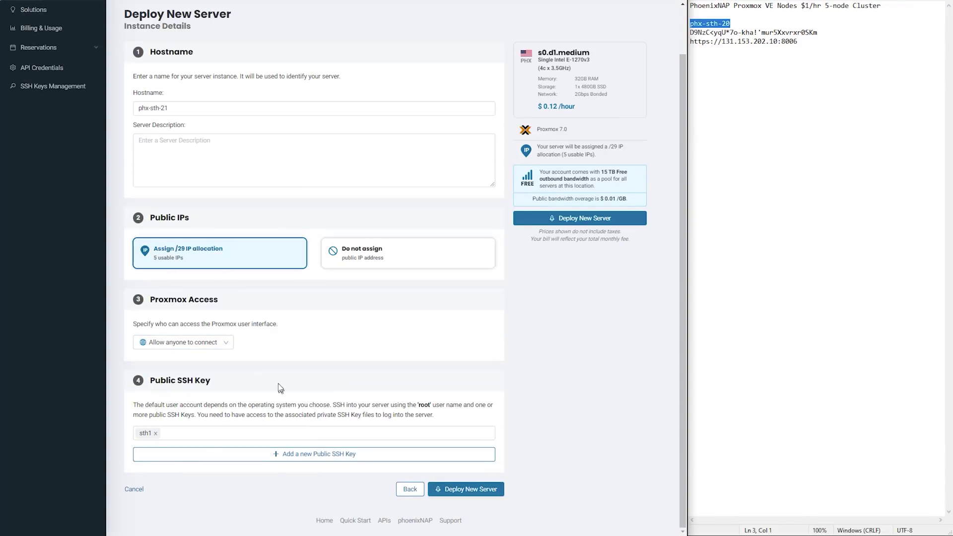
{"action": "left_click", "coordinate": [466, 489]}
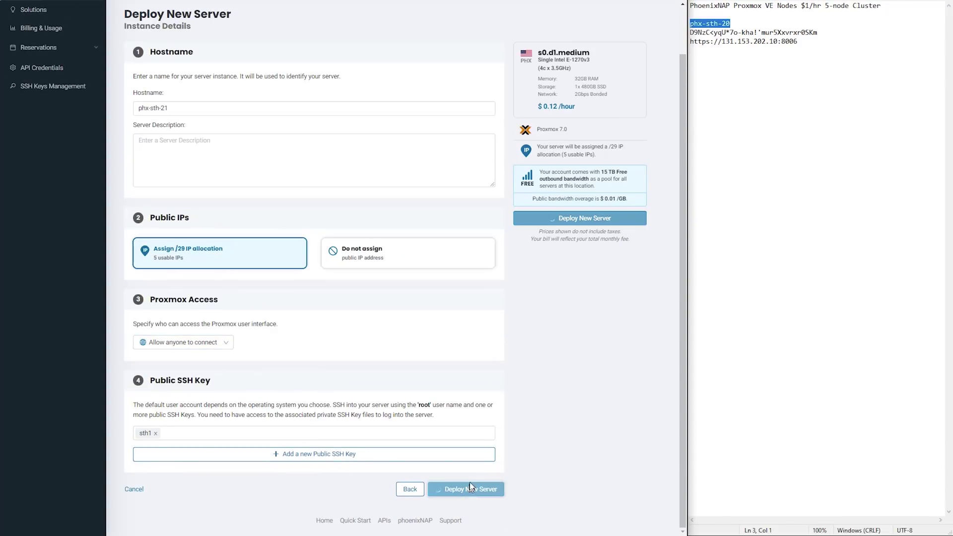
{"action": "left_click", "coordinate": [435, 135]}
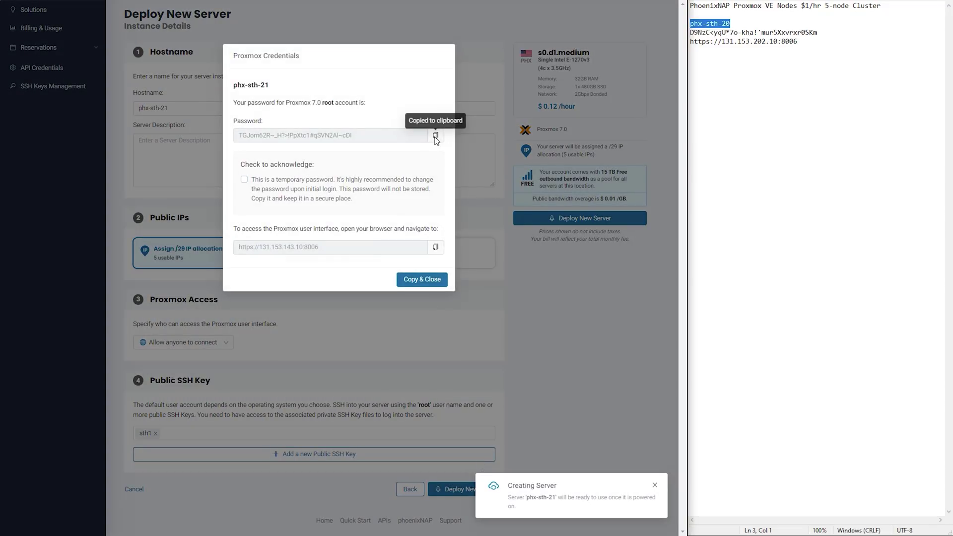
Step: Paste phx-sth-21's root password into the notes with hostname lines above and below it
{"action": "left_click", "coordinate": [855, 78]}
{"action": "key", "text": "ctrl+v"}
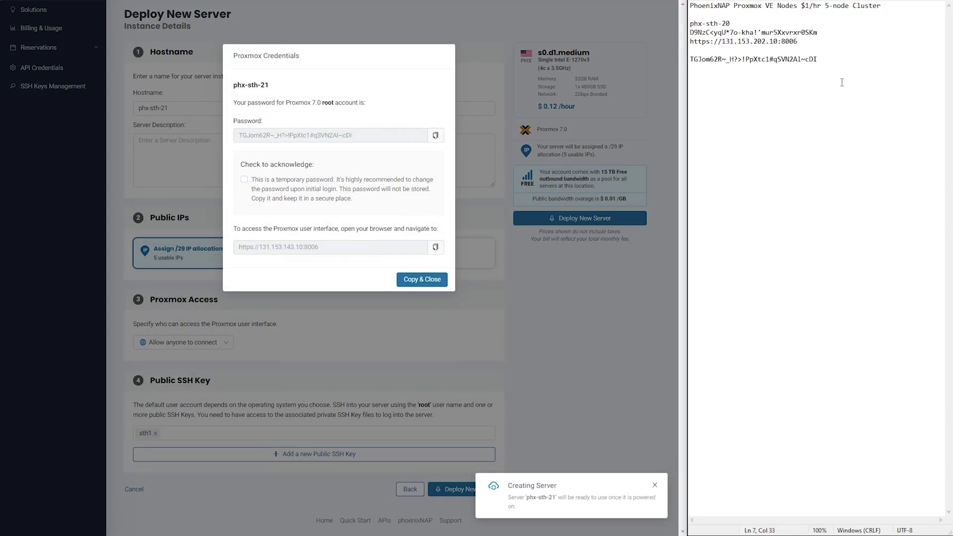
{"action": "left_click_drag", "start_coordinate": [735, 23], "coordinate": [694, 23]}
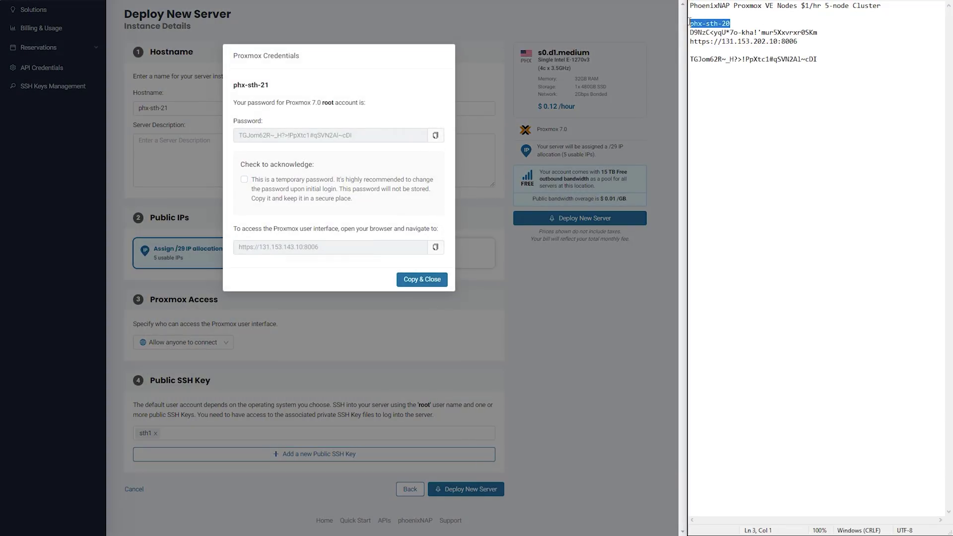
{"action": "left_click", "coordinate": [723, 50]}
{"action": "key", "text": "Return"}
{"action": "key", "text": "ctrl+v"}
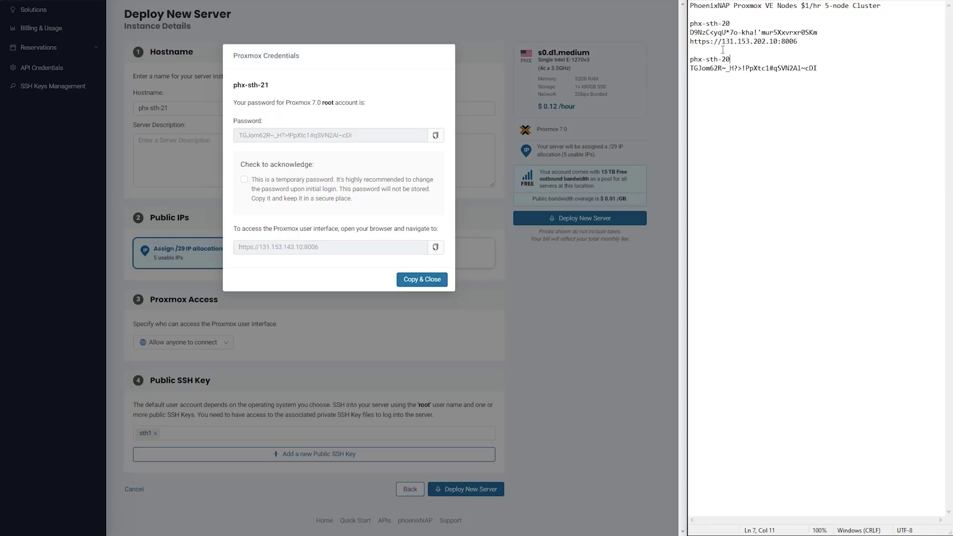
{"action": "key", "text": "Return"}
{"action": "key", "text": "Return"}
{"action": "key", "text": "ctrl+v"}
Step: Add another hostname line to the notes and start a new Proxmox 7.0 deployment
{"action": "key", "text": "Return"}
{"action": "key", "text": "ctrl+v"}
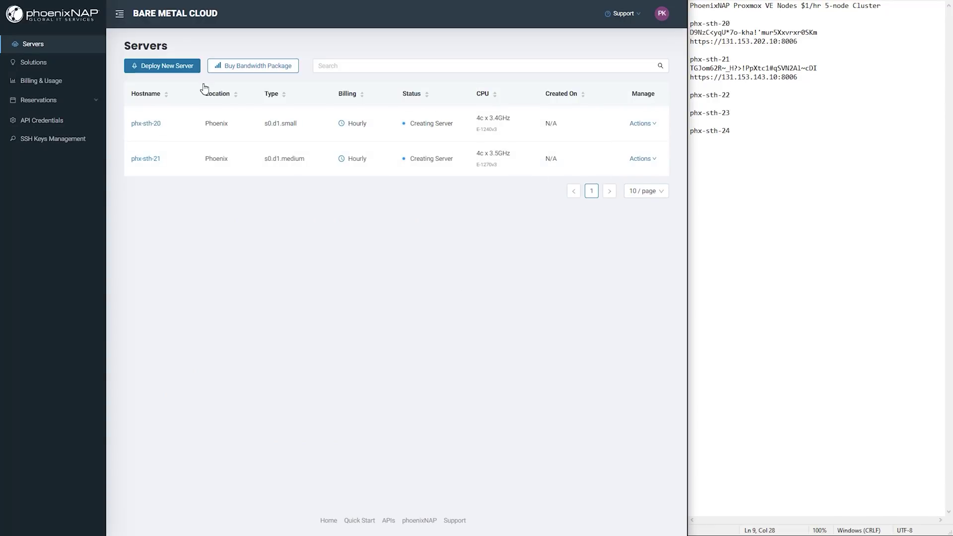
{"action": "left_click", "coordinate": [165, 69]}
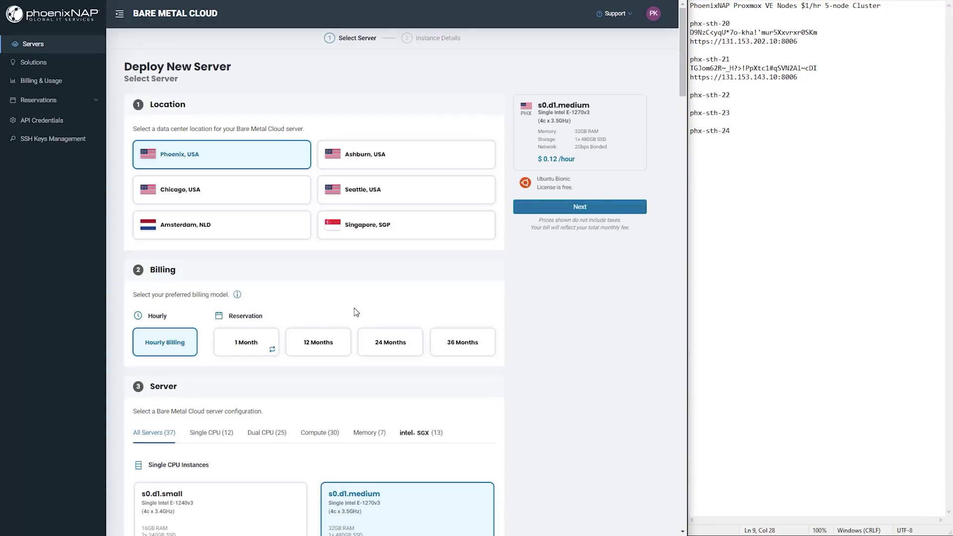
{"action": "scroll", "coordinate": [421, 307], "scroll_direction": "down", "scroll_amount": 4}
{"action": "scroll", "coordinate": [526, 216], "scroll_direction": "up", "scroll_amount": 3}
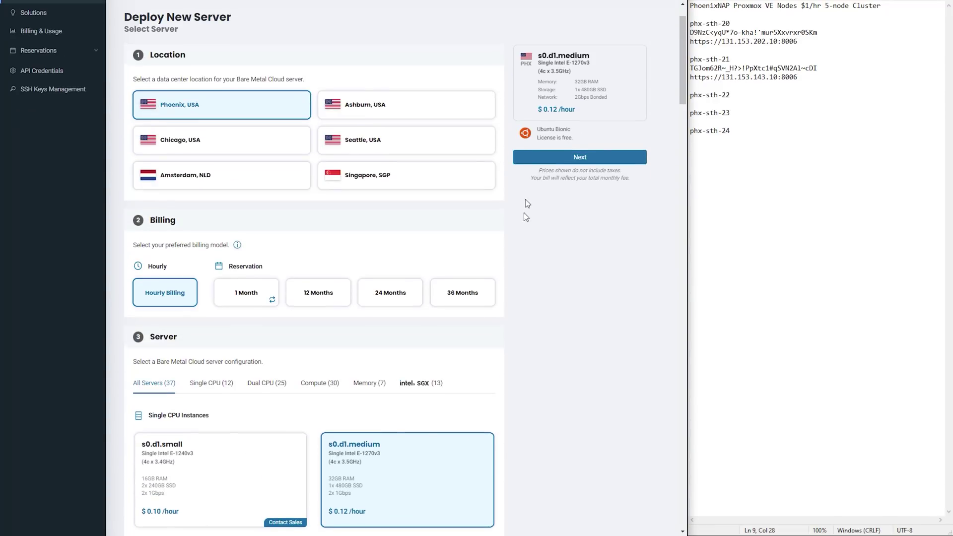
{"action": "scroll", "coordinate": [516, 347], "scroll_direction": "down", "scroll_amount": 20}
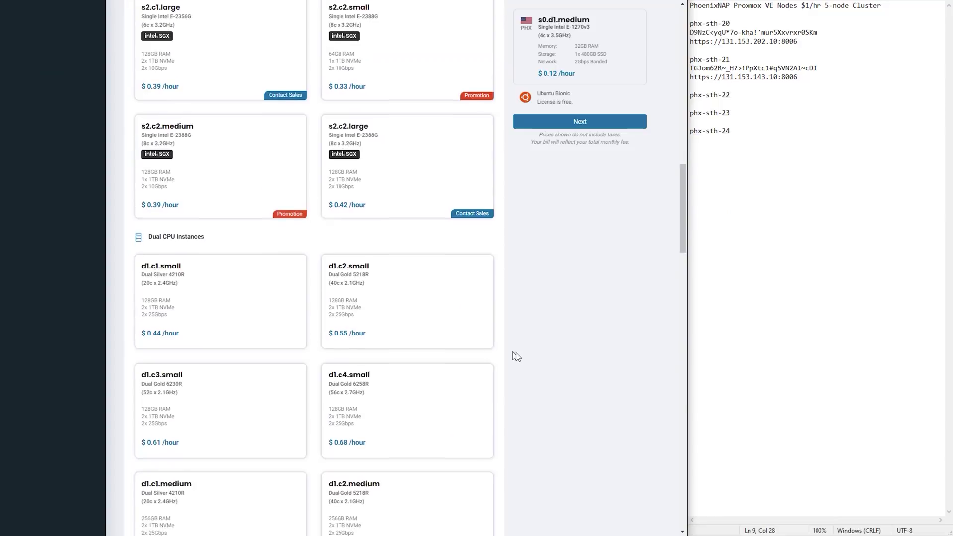
{"action": "left_click", "coordinate": [457, 439]}
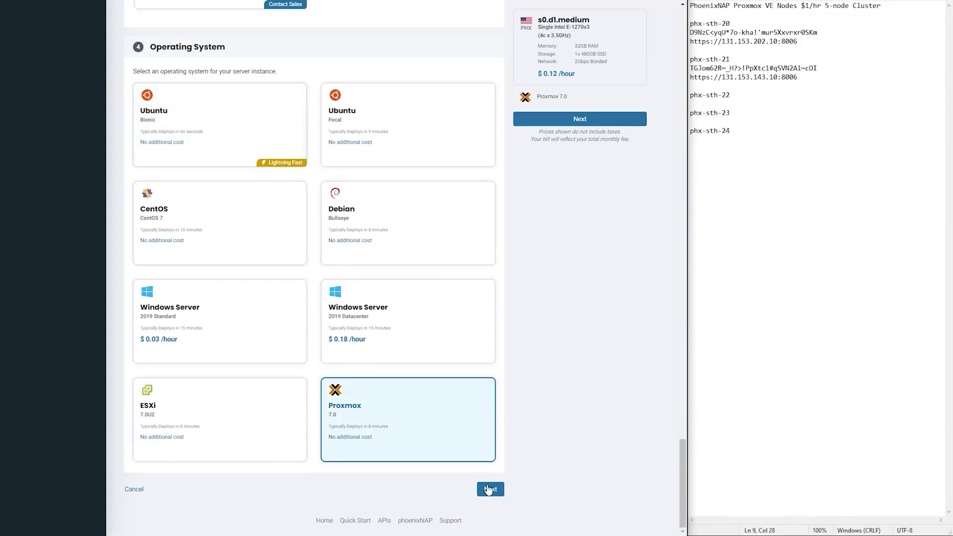
{"action": "left_click", "coordinate": [490, 488]}
Step: Allow anyone to connect, use phx-sth-22 from the notes as hostname, and deploy
{"action": "left_click", "coordinate": [579, 186]}
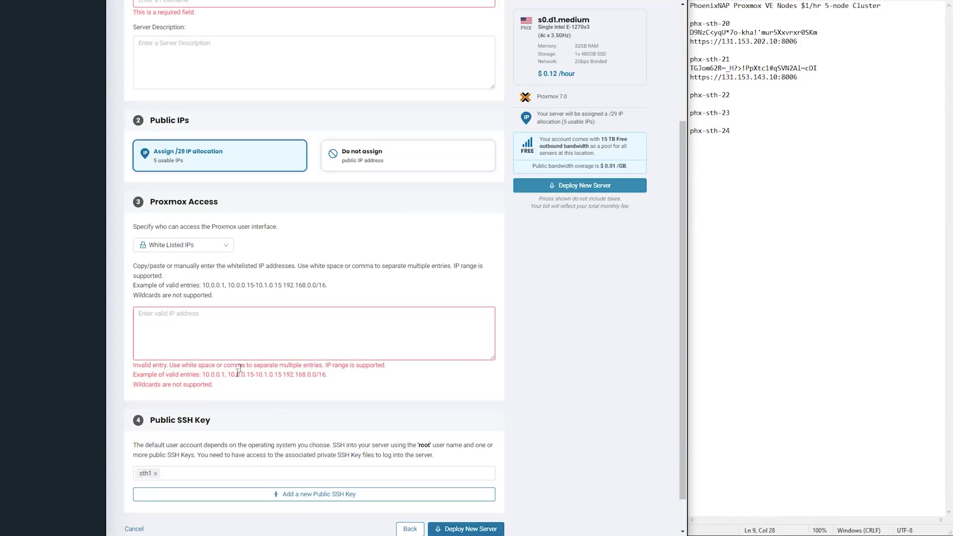
{"action": "left_click", "coordinate": [218, 244]}
{"action": "left_click", "coordinate": [181, 272]}
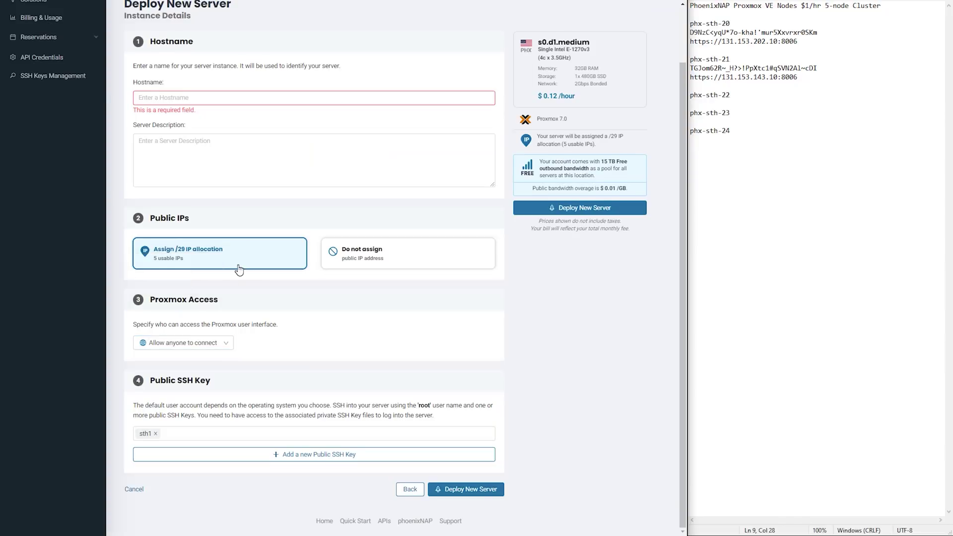
{"action": "scroll", "coordinate": [192, 196], "scroll_direction": "up", "scroll_amount": 1}
{"action": "left_click_drag", "start_coordinate": [734, 97], "coordinate": [686, 96]}
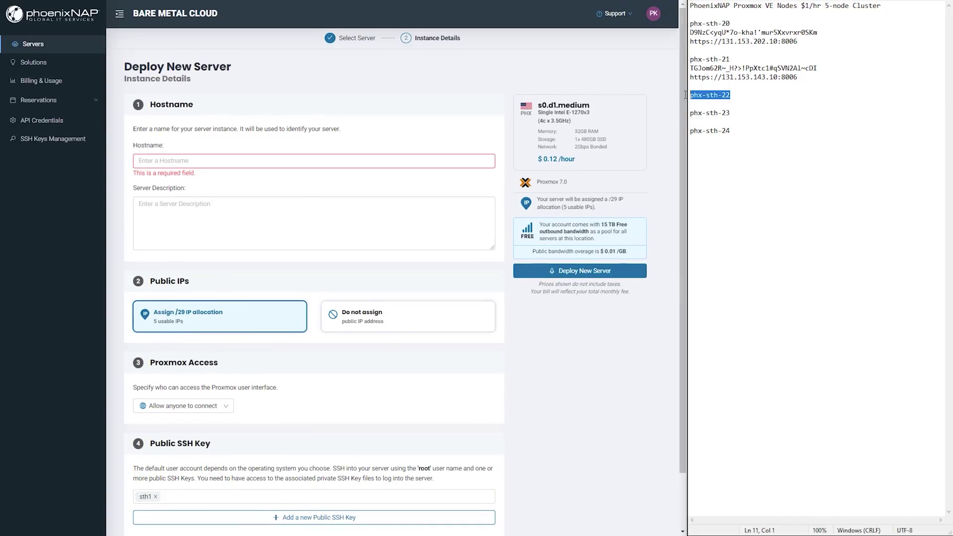
{"action": "left_click", "coordinate": [217, 161]}
{"action": "key", "text": "ctrl+v"}
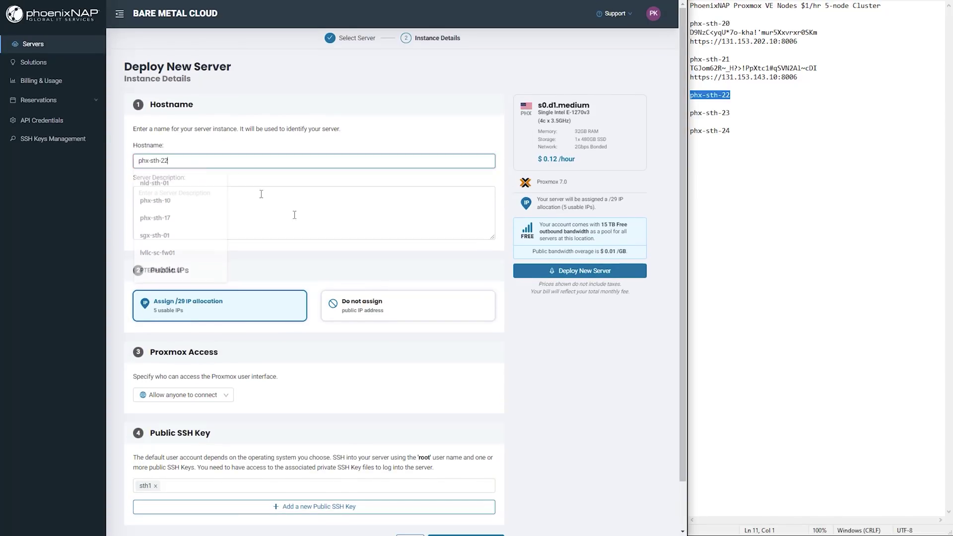
{"action": "left_click", "coordinate": [526, 370]}
{"action": "scroll", "coordinate": [517, 369], "scroll_direction": "down", "scroll_amount": 1}
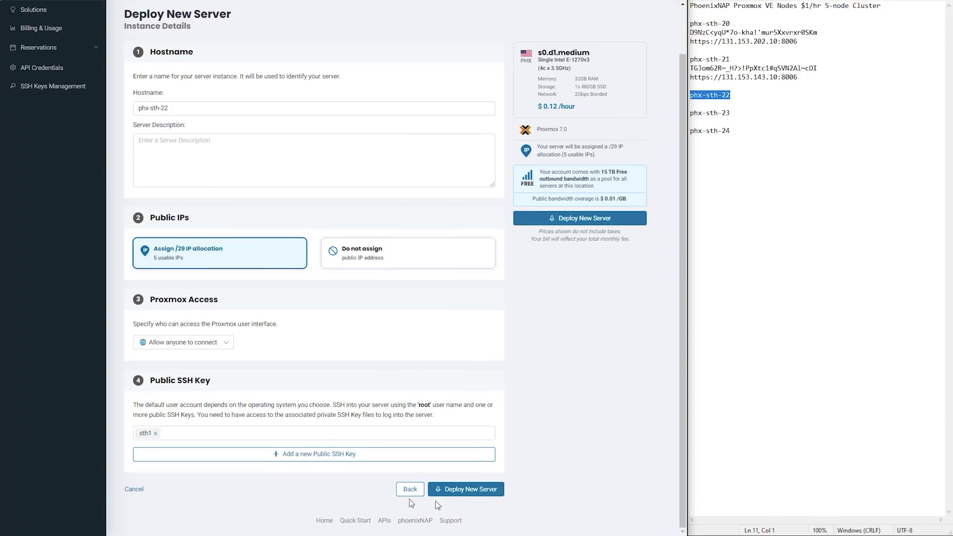
{"action": "left_click", "coordinate": [476, 490]}
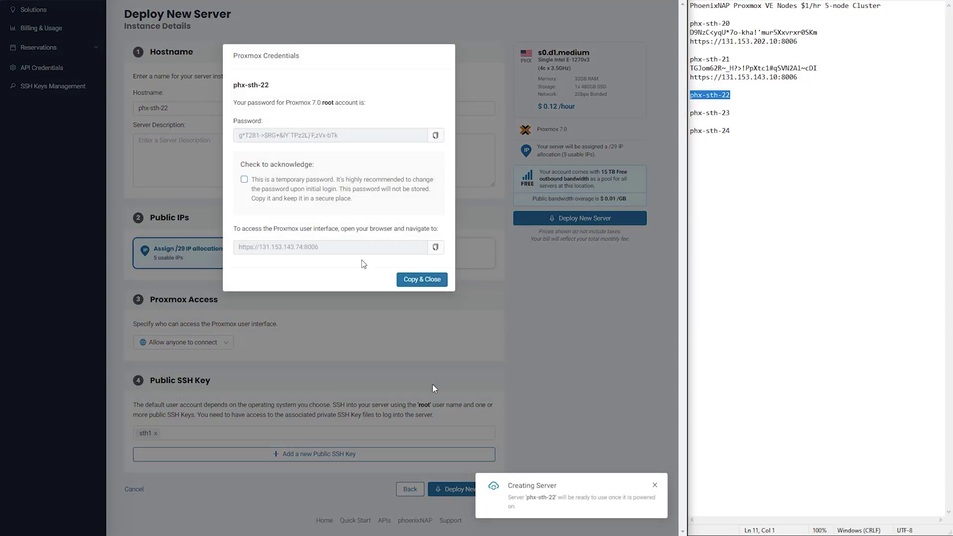
Step: Save phx-sth-22's root password and access URL under its name in the notes
{"action": "left_click", "coordinate": [435, 136]}
{"action": "left_click", "coordinate": [744, 104]}
{"action": "key", "text": "ctrl+v"}
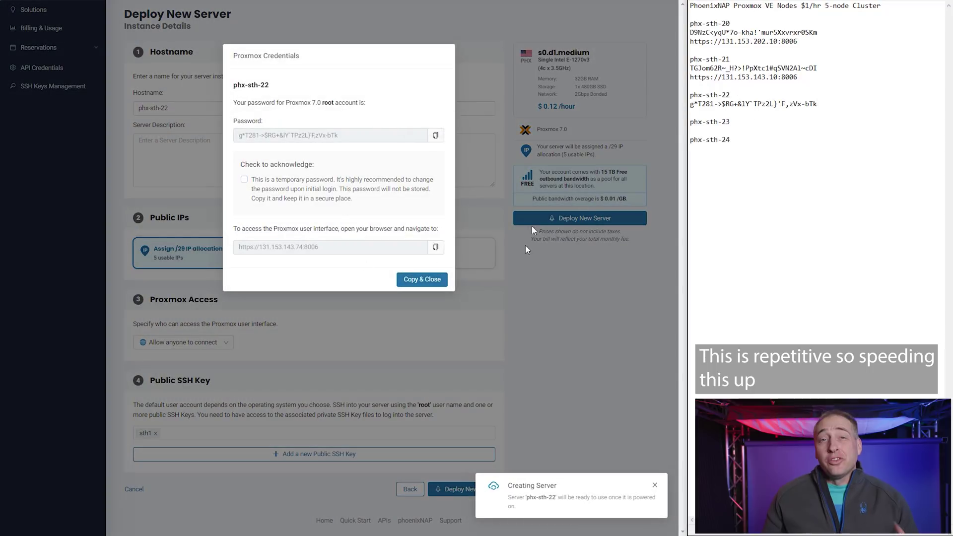
{"action": "left_click", "coordinate": [421, 279]}
{"action": "key", "text": "ctrl+v"}
Step: Deploy phx-sth-23 and paste its credentials into the notes
{"action": "left_click", "coordinate": [170, 66]}
{"action": "scroll", "coordinate": [574, 334], "scroll_direction": "down", "scroll_amount": 10}
{"action": "left_click", "coordinate": [579, 220]}
{"action": "type", "text": "phx-sth-23"}
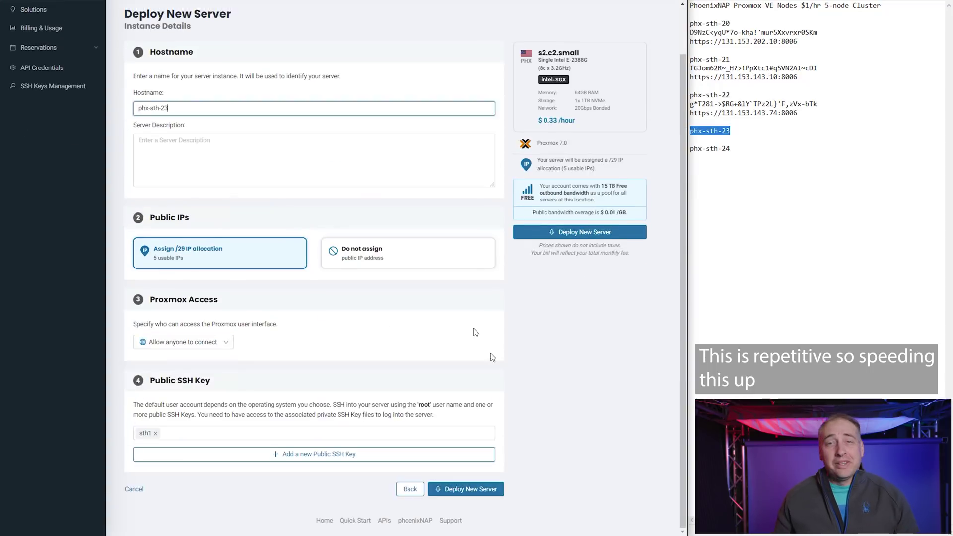
{"action": "left_click", "coordinate": [467, 490]}
{"action": "left_click", "coordinate": [435, 135]}
{"action": "left_click", "coordinate": [732, 131]}
{"action": "key", "text": "Return"}
{"action": "key", "text": "ctrl+v"}
{"action": "key", "text": "Return"}
{"action": "key", "text": "ctrl+v"}
Step: Deploy phx-sth-24 using the hostname copied from the notes
{"action": "left_click_drag", "start_coordinate": [690, 166], "coordinate": [730, 166]}
{"action": "left_click", "coordinate": [422, 279]}
{"action": "left_click", "coordinate": [170, 66]}
{"action": "scroll", "coordinate": [313, 298], "scroll_direction": "down", "scroll_amount": 10}
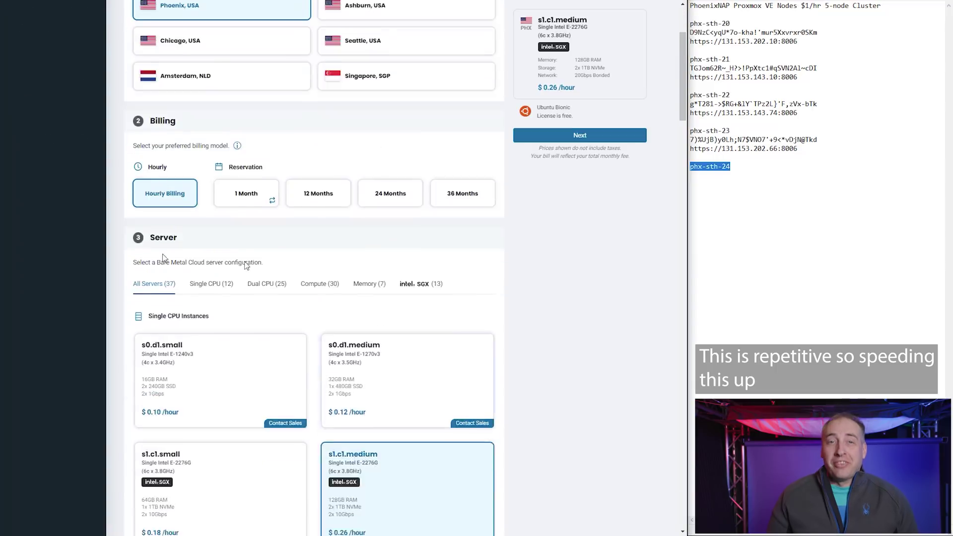
{"action": "left_click", "coordinate": [405, 350]}
{"action": "left_click", "coordinate": [193, 160]}
{"action": "key", "text": "ctrl+v"}
{"action": "scroll", "coordinate": [312, 298], "scroll_direction": "down", "scroll_amount": 5}
{"action": "left_click", "coordinate": [466, 489]}
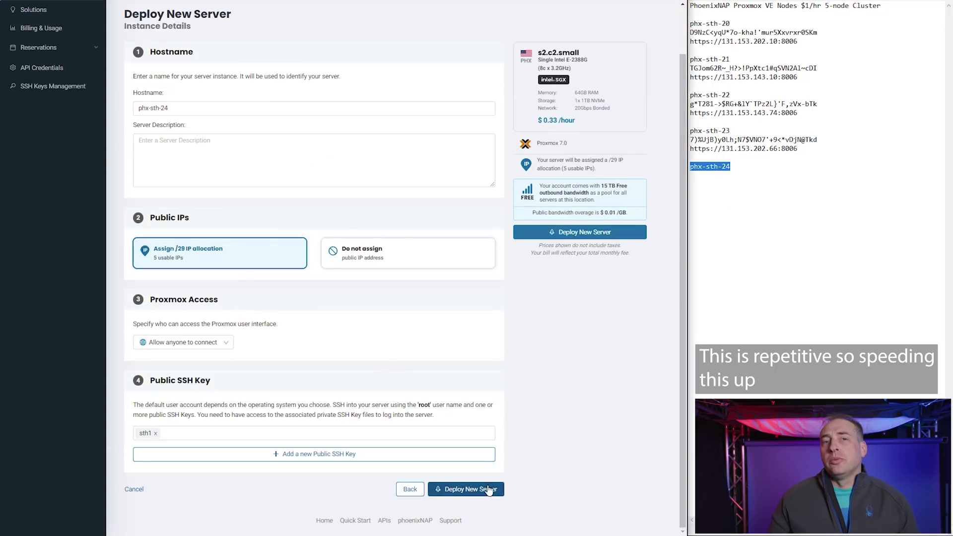
{"action": "left_click", "coordinate": [435, 134]}
Step: Paste phx-sth-24's password and access URL into the notes and close the credentials dialog
{"action": "left_click", "coordinate": [732, 166]}
{"action": "key", "text": "ctrl+v"}
{"action": "left_click", "coordinate": [435, 247]}
{"action": "key", "text": "ctrl+v"}
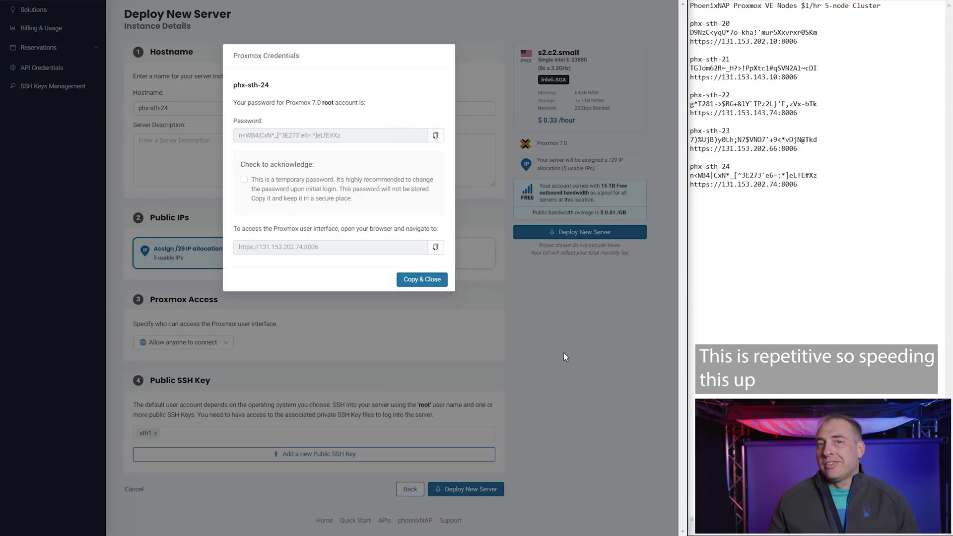
{"action": "left_click", "coordinate": [421, 279]}
Step: Review the phx-sth-24 server details and return to the Servers list
{"action": "left_click", "coordinate": [146, 264]}
{"action": "scroll", "coordinate": [312, 298], "scroll_direction": "down", "scroll_amount": 5}
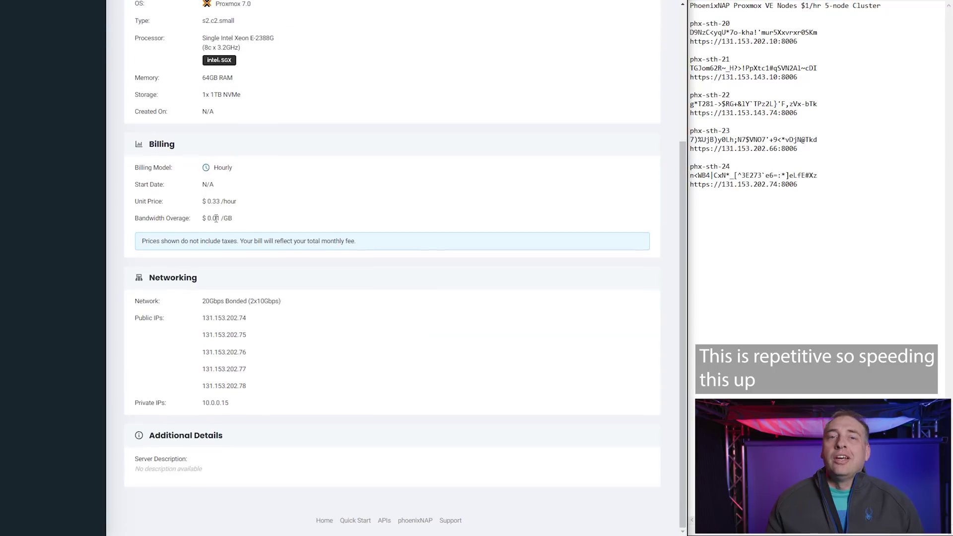
{"action": "scroll", "coordinate": [374, 331], "scroll_direction": "up", "scroll_amount": 5}
{"action": "key", "text": "alt+Left"}
{"action": "right_click", "coordinate": [253, 383]}
{"action": "left_click", "coordinate": [240, 350]}
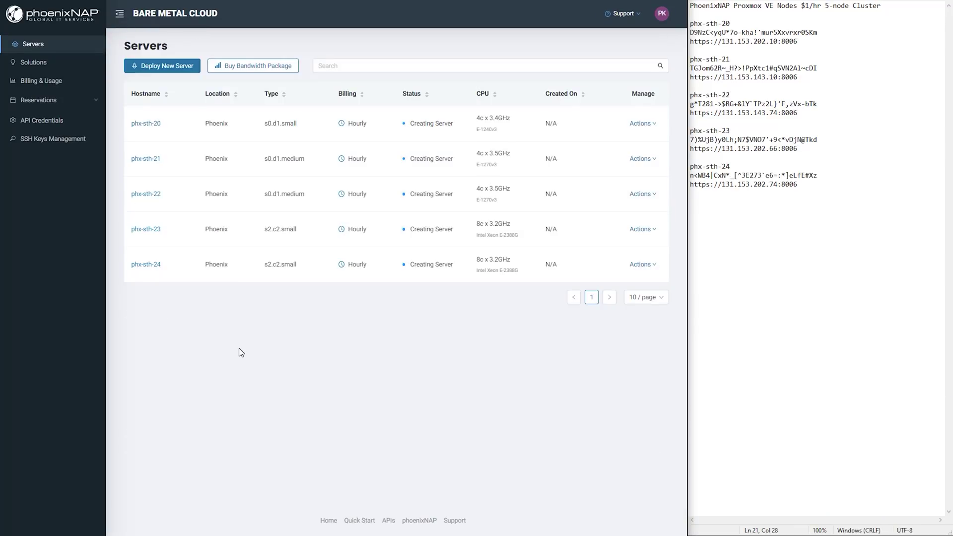
Step: Copy the ubuntu-20.04.3-live-server-amd64.iso link into the notes and return to phoenixNAP
{"action": "key", "text": "ctrl+Tab"}
{"action": "scroll", "coordinate": [242, 101], "scroll_direction": "down", "scroll_amount": 6}
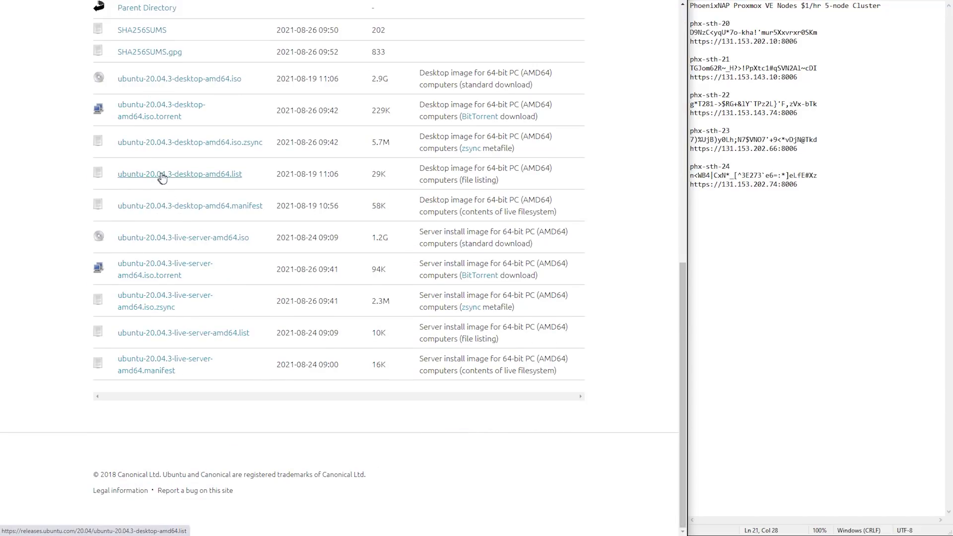
{"action": "right_click", "coordinate": [184, 240]}
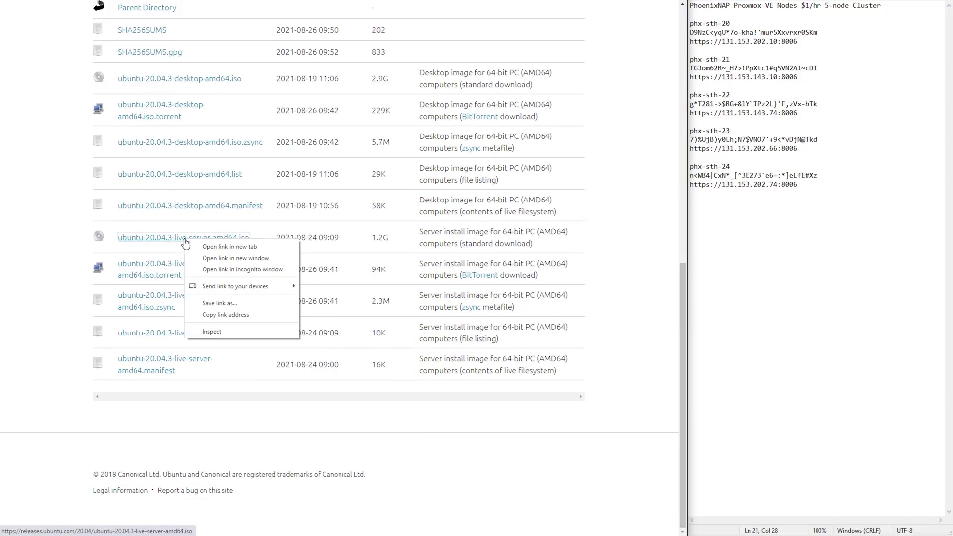
{"action": "left_click", "coordinate": [226, 315]}
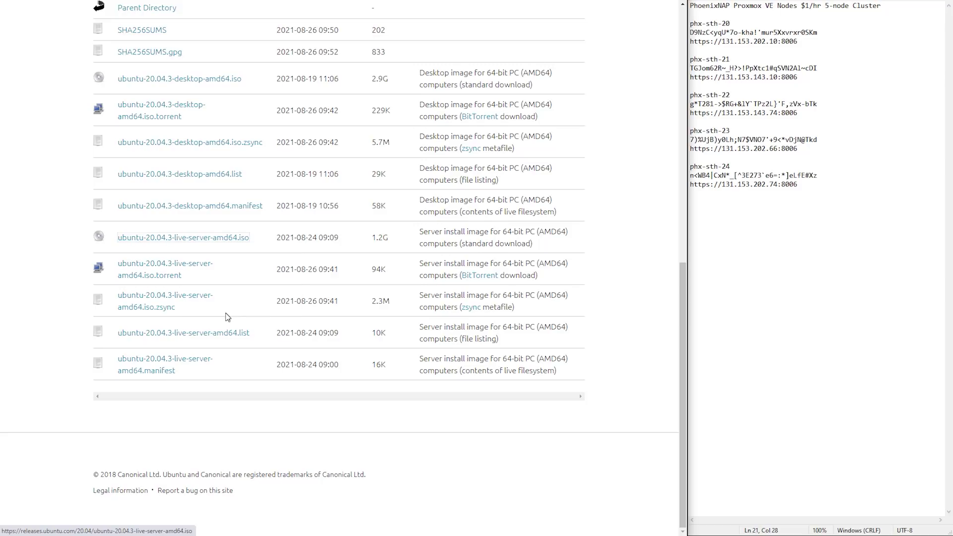
{"action": "left_click", "coordinate": [766, 217]}
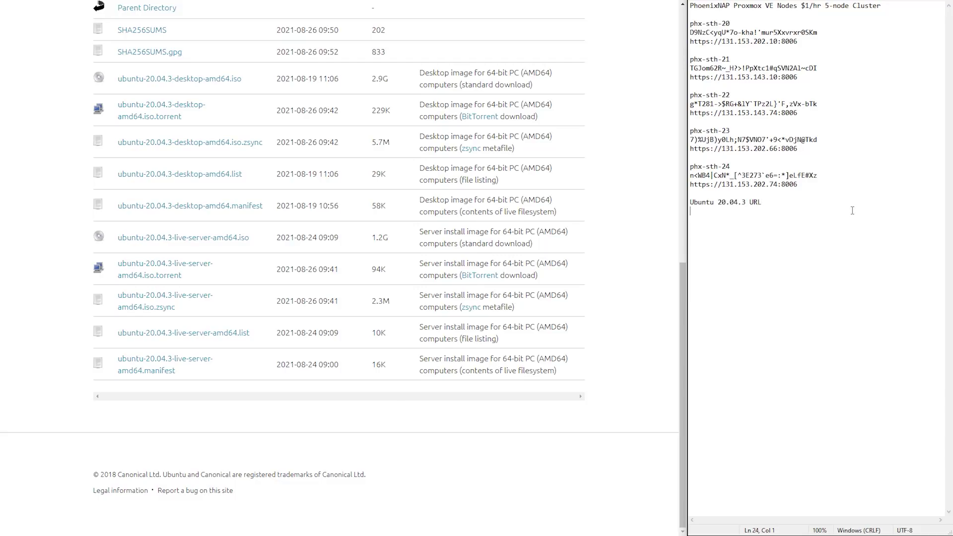
{"action": "key", "text": "ctrl+v"}
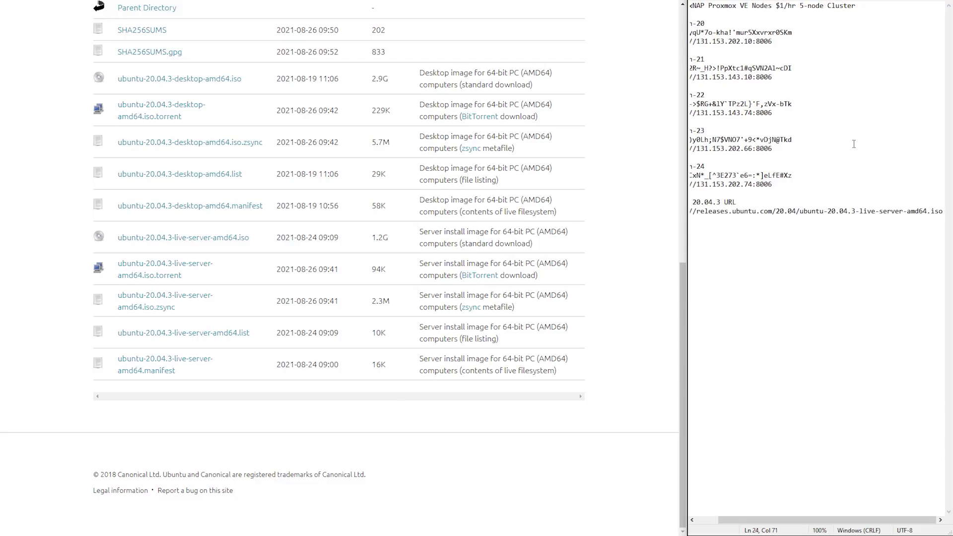
{"action": "left_click", "coordinate": [697, 192]}
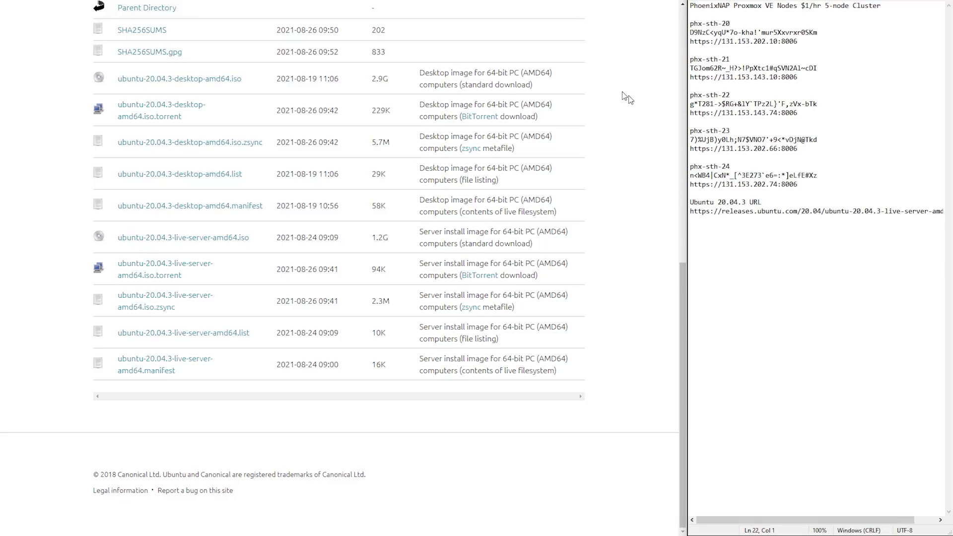
{"action": "key", "text": "alt+Tab"}
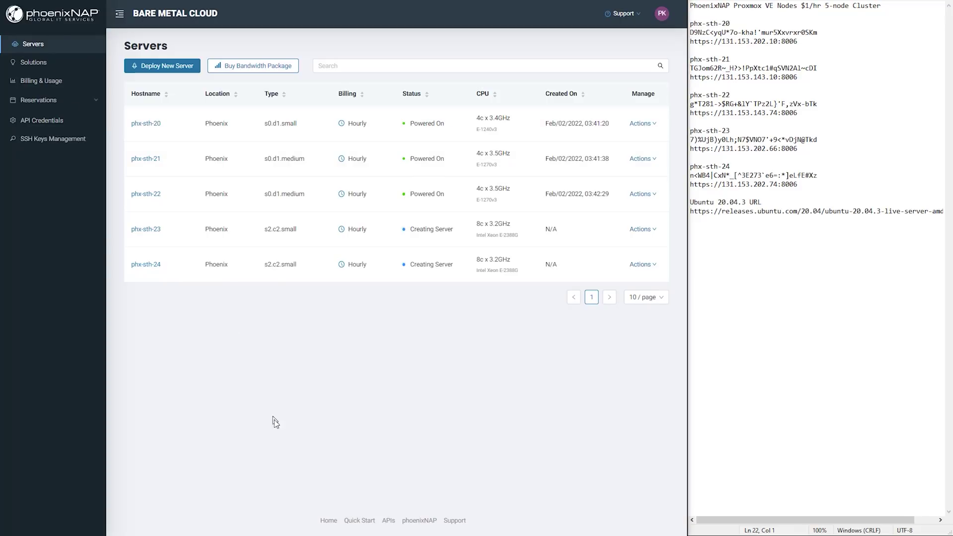
Step: Connect to phx-sth-20 via Actions > Connect and return to the Servers list
{"action": "left_click", "coordinate": [640, 123]}
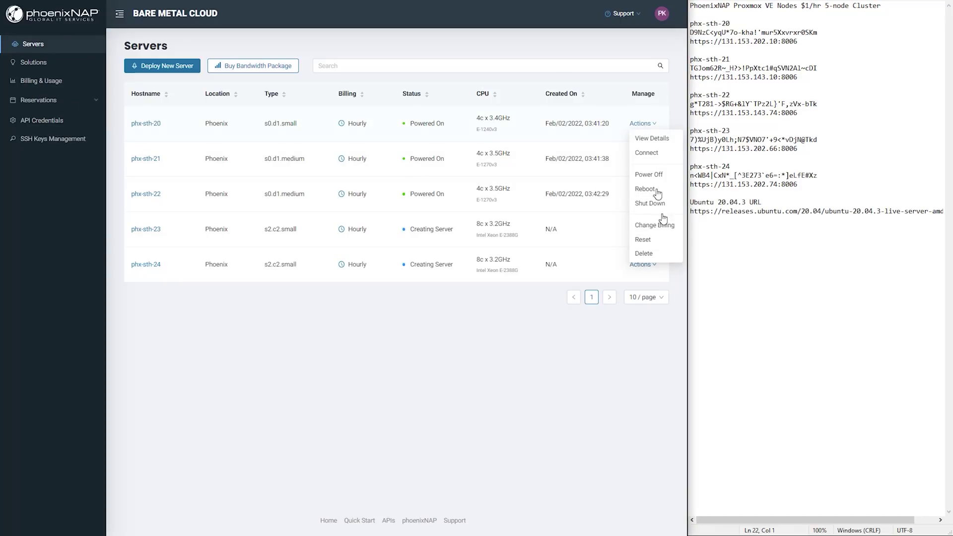
{"action": "left_click", "coordinate": [640, 154]}
{"action": "left_click", "coordinate": [406, 158]}
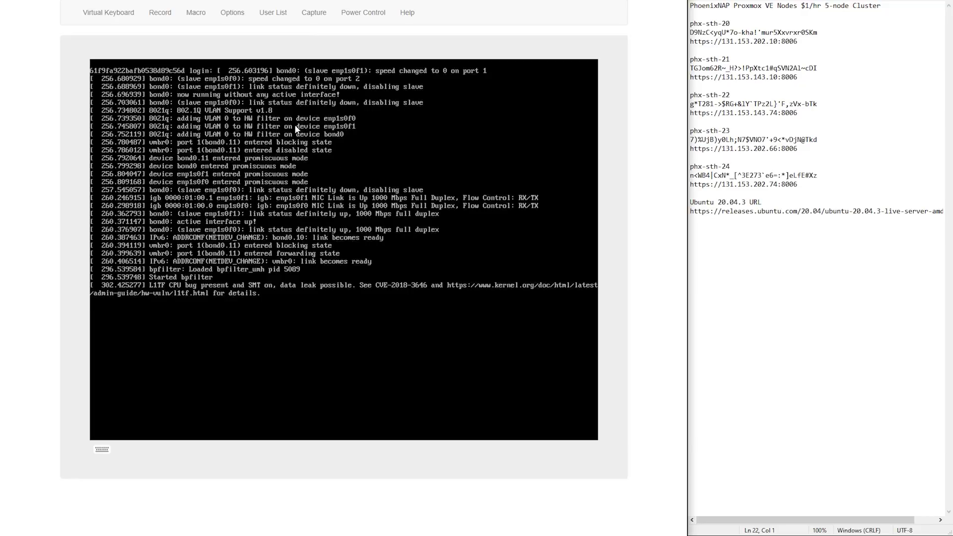
{"action": "left_click", "coordinate": [227, 1]}
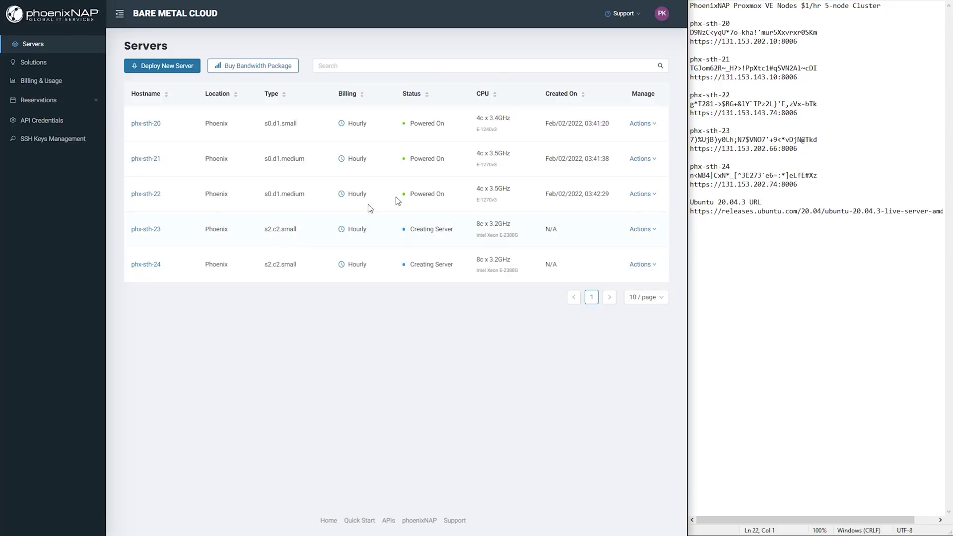
Step: Connect to phx-sth-23 and confirm opening its remote console
{"action": "left_click", "coordinate": [644, 231]}
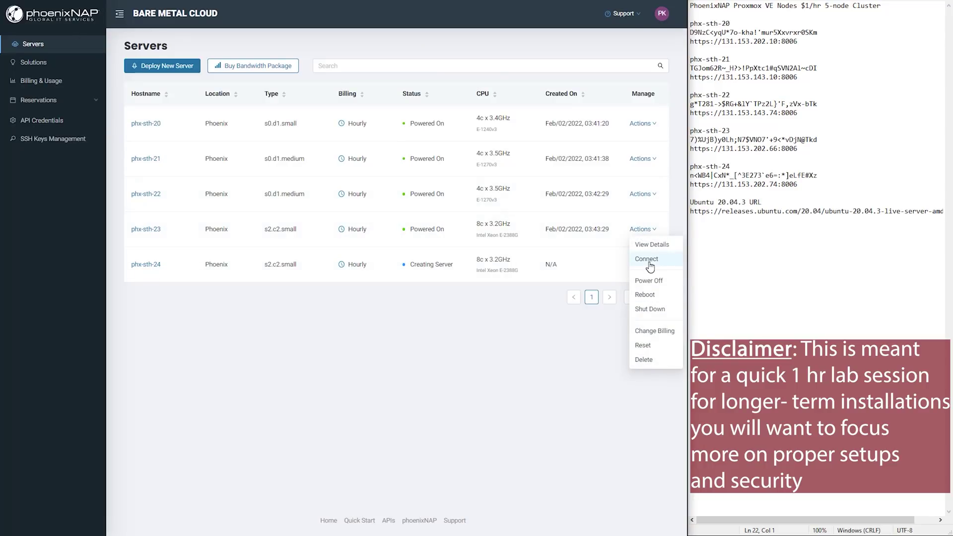
{"action": "left_click", "coordinate": [647, 259]}
{"action": "left_click", "coordinate": [424, 168]}
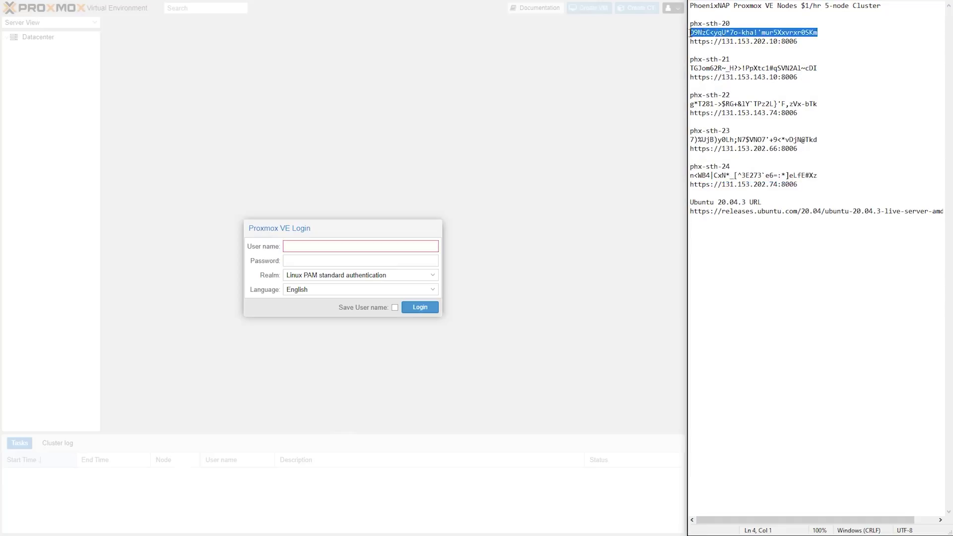
Step: Finish the root login and open the System shell on node phx-sth-20
{"action": "type", "text": "root"}
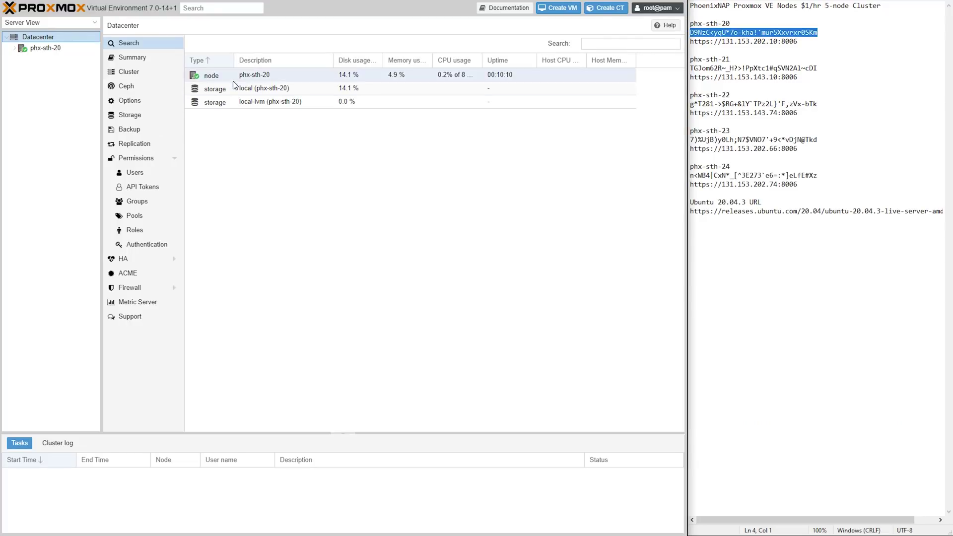
{"action": "double_click", "coordinate": [254, 74]}
{"action": "left_click", "coordinate": [129, 101]}
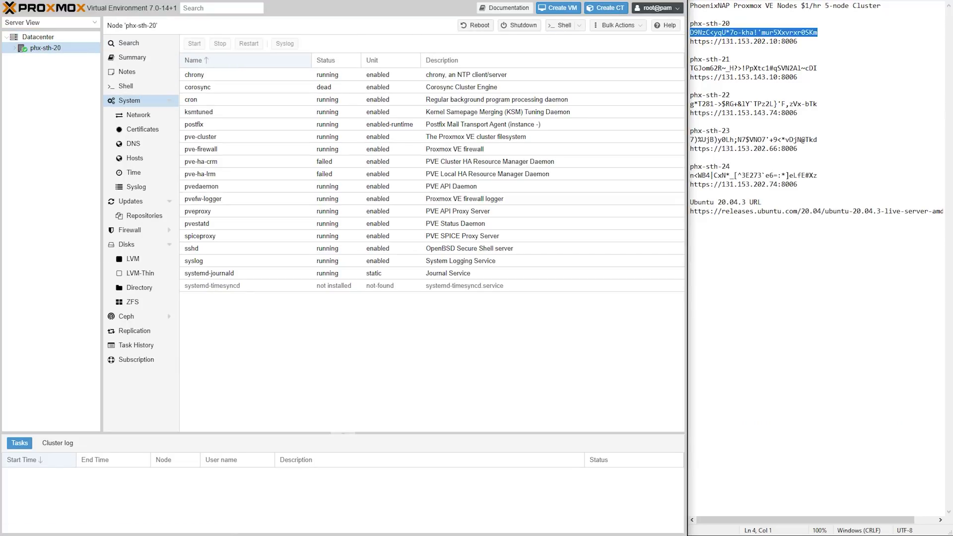
{"action": "left_click_drag", "start_coordinate": [260, 145], "coordinate": [371, 123]}
Step: Run pveam update on phx-sth-20, then close the shell console
{"action": "type", "text": "pveam re"}
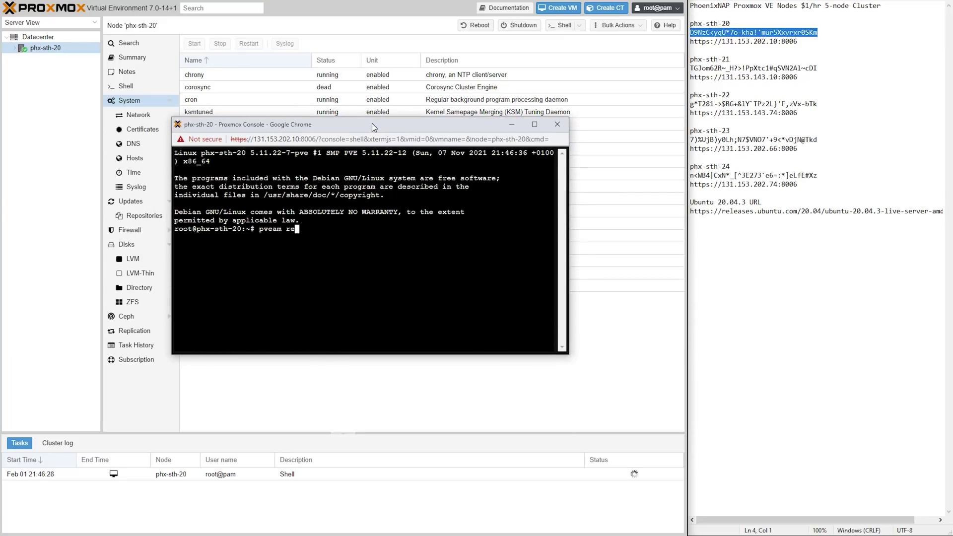
{"action": "key", "text": "BackSpace"}
{"action": "key", "text": "BackSpace"}
{"action": "type", "text": "update"}
{"action": "key", "text": "Return"}
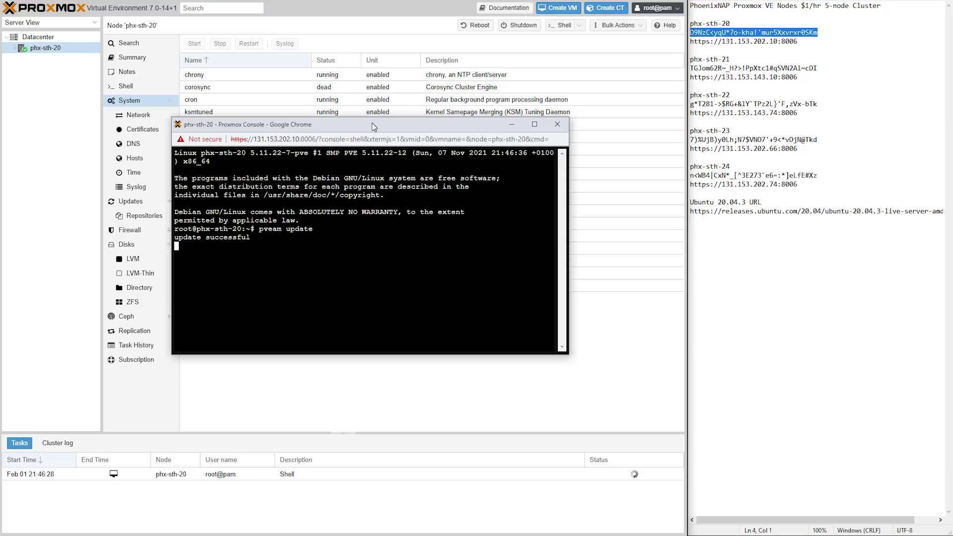
{"action": "left_click", "coordinate": [562, 126]}
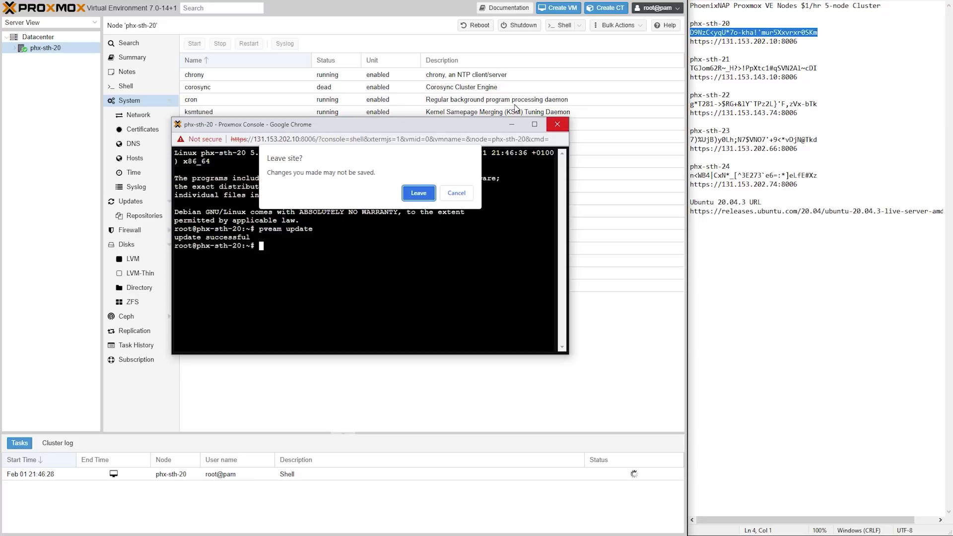
{"action": "left_click", "coordinate": [435, 196]}
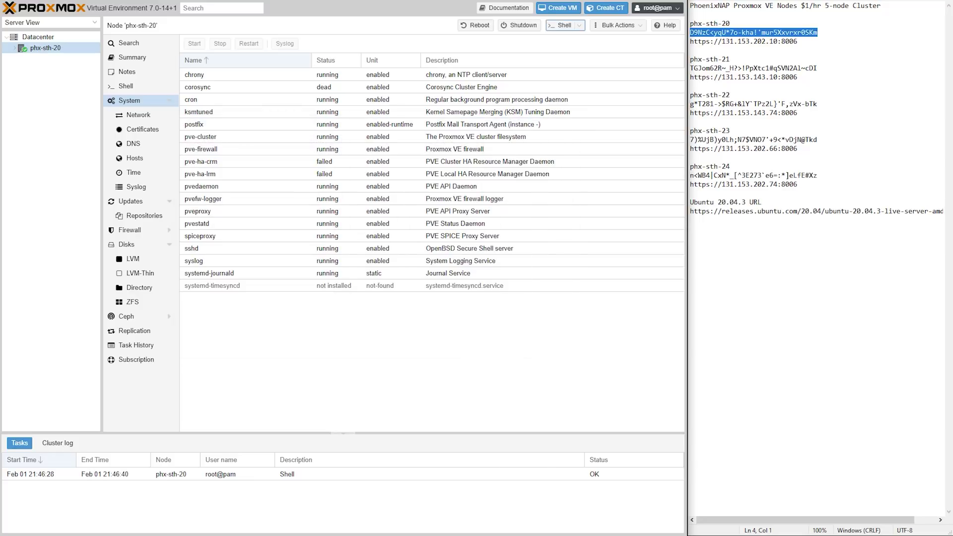
Step: Sign in to phx-sth-21 as root with its copied password, bypassing the certificate warning
{"action": "left_click_drag", "start_coordinate": [840, 67], "coordinate": [690, 68]}
{"action": "right_click", "coordinate": [691, 68]}
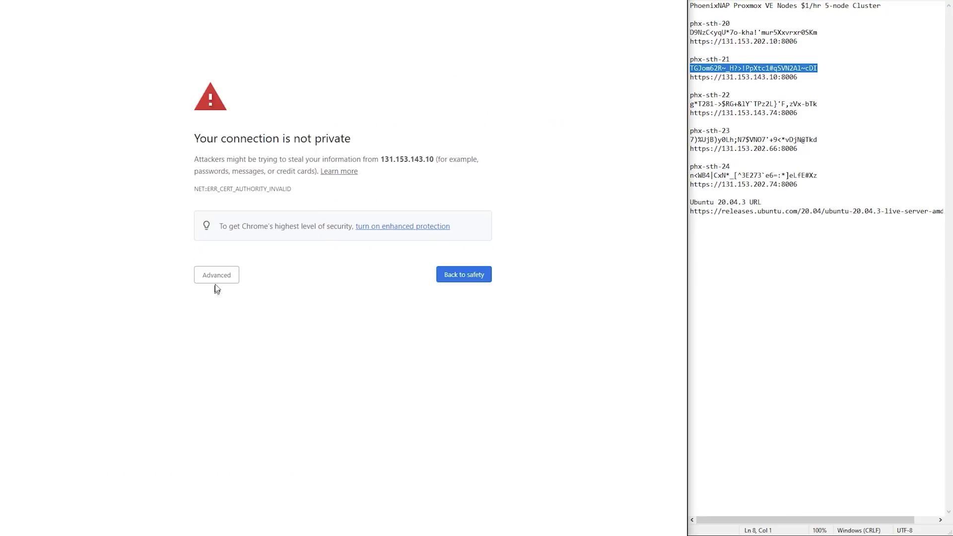
{"action": "left_click", "coordinate": [214, 277]}
{"action": "left_click", "coordinate": [233, 352]}
{"action": "type", "text": "root"}
{"action": "key", "text": "Tab"}
{"action": "key", "text": "ctrl+v"}
{"action": "key", "text": "Return"}
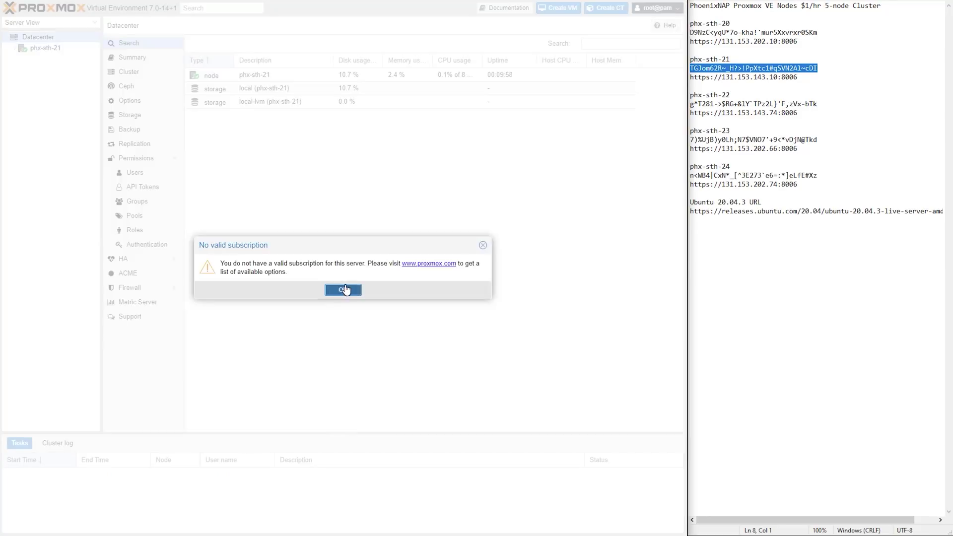
{"action": "left_click", "coordinate": [340, 289]}
Step: Copy phx-sth-22's password, get past its certificate warning, and select phx-sth-23's address
{"action": "left_click_drag", "start_coordinate": [818, 104], "coordinate": [689, 104]}
{"action": "right_click", "coordinate": [690, 104]}
{"action": "left_click", "coordinate": [789, 139]}
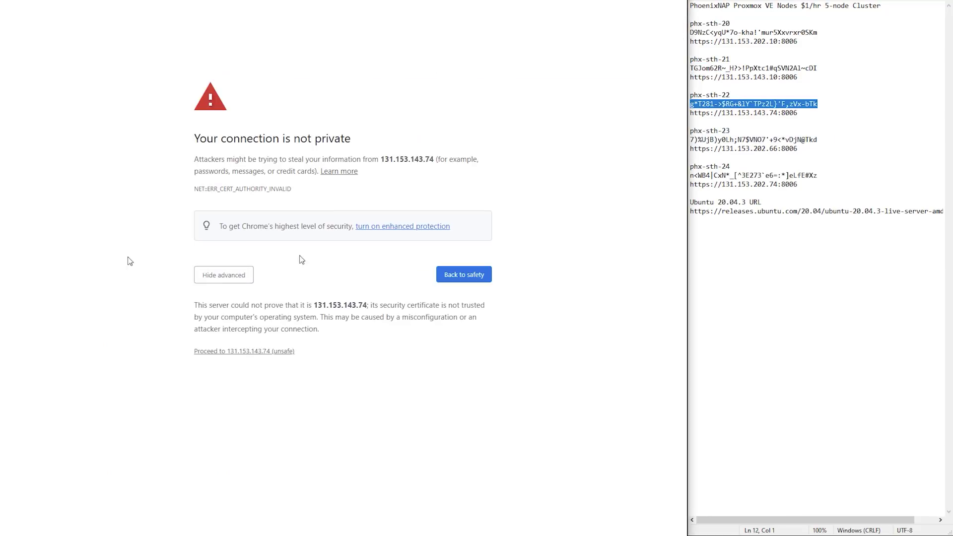
{"action": "left_click", "coordinate": [233, 351]}
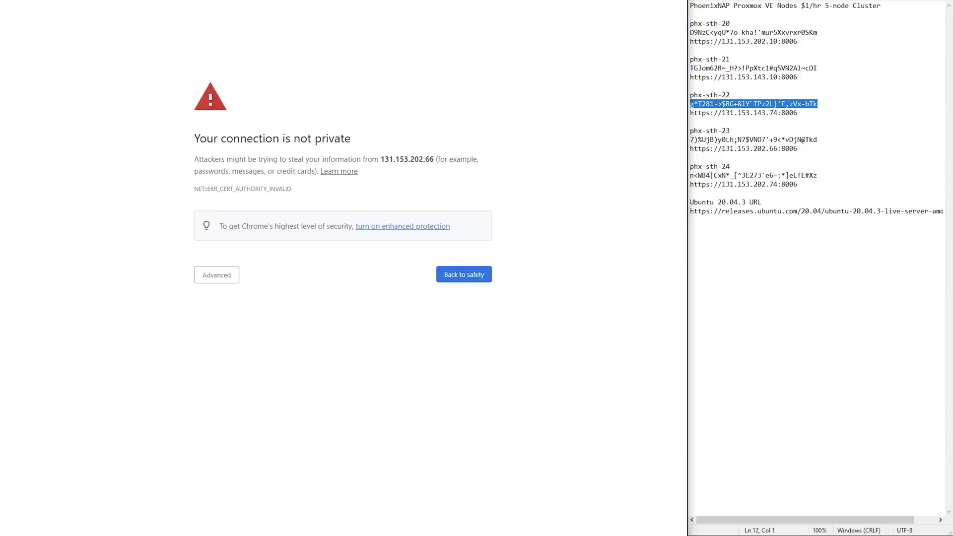
{"action": "left_click_drag", "start_coordinate": [797, 149], "coordinate": [690, 148]}
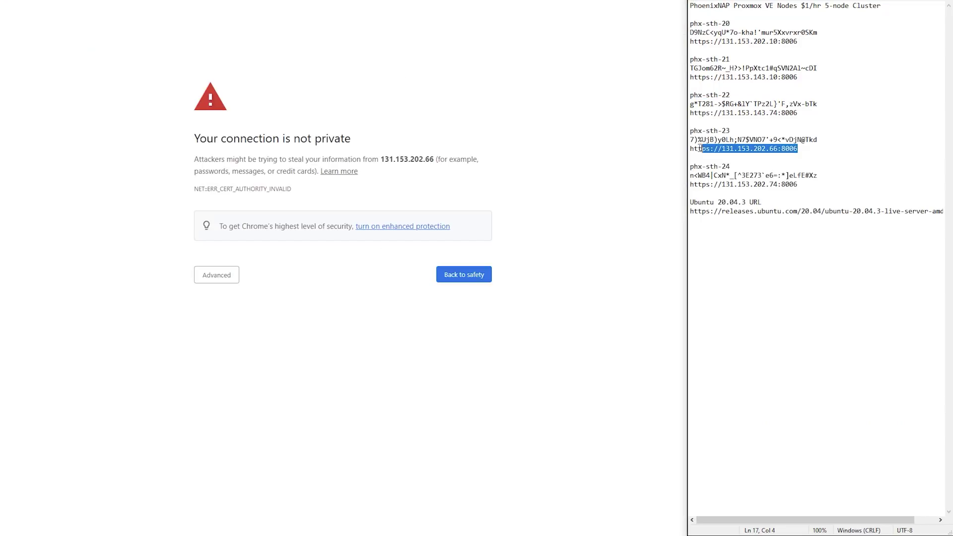
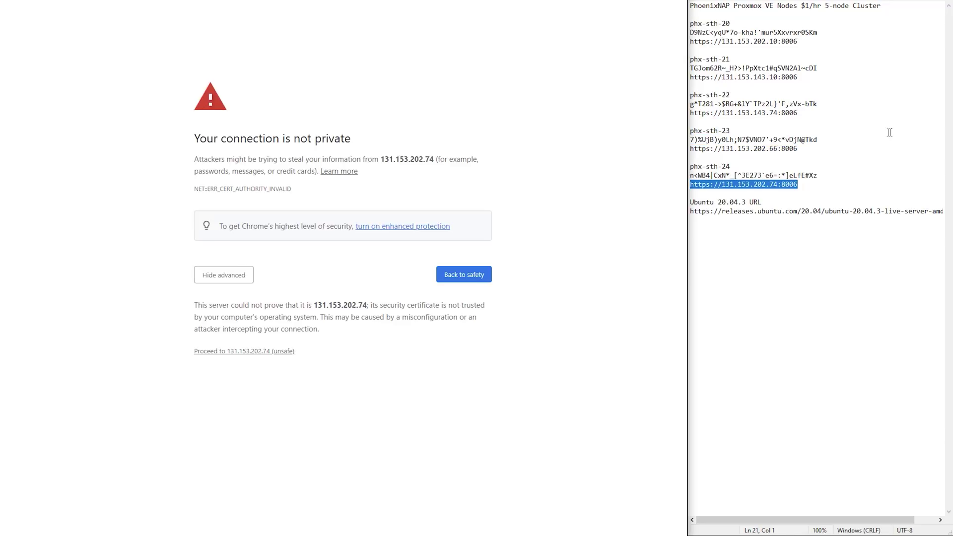
Step: Log in as root on phx-sth-20's web interface, past the certificate warning, and open Datacenter
{"action": "left_click_drag", "start_coordinate": [817, 176], "coordinate": [690, 175]}
{"action": "left_click", "coordinate": [254, 351]}
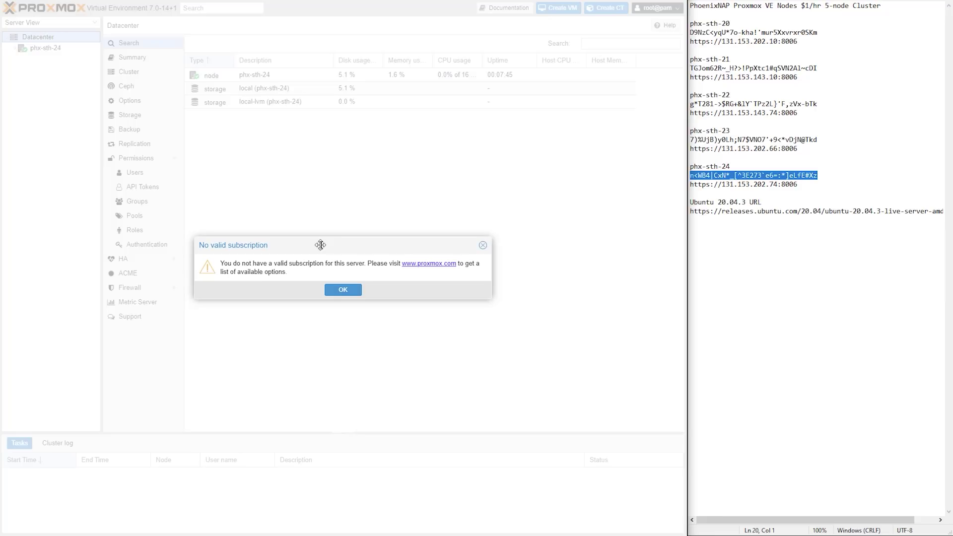
{"action": "left_click", "coordinate": [343, 289]}
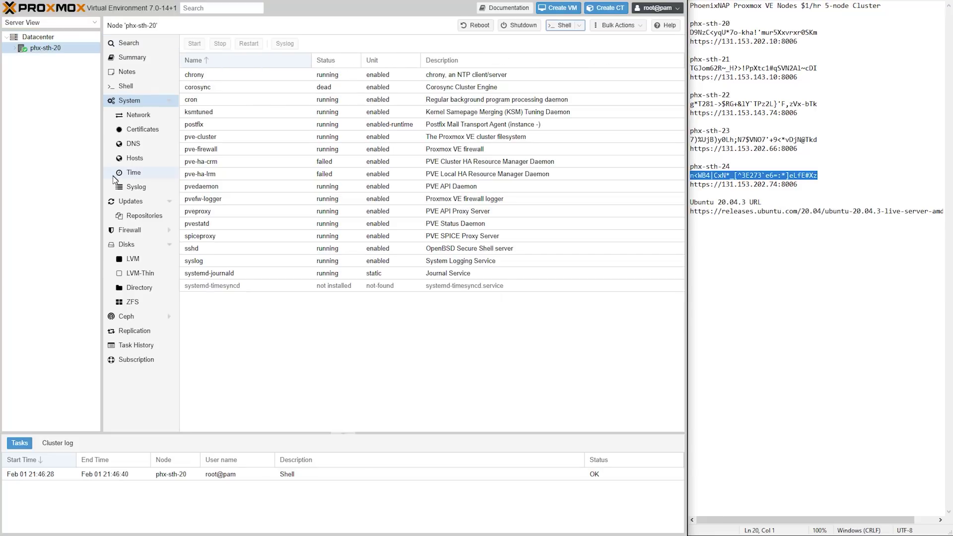
{"action": "left_click", "coordinate": [56, 38]}
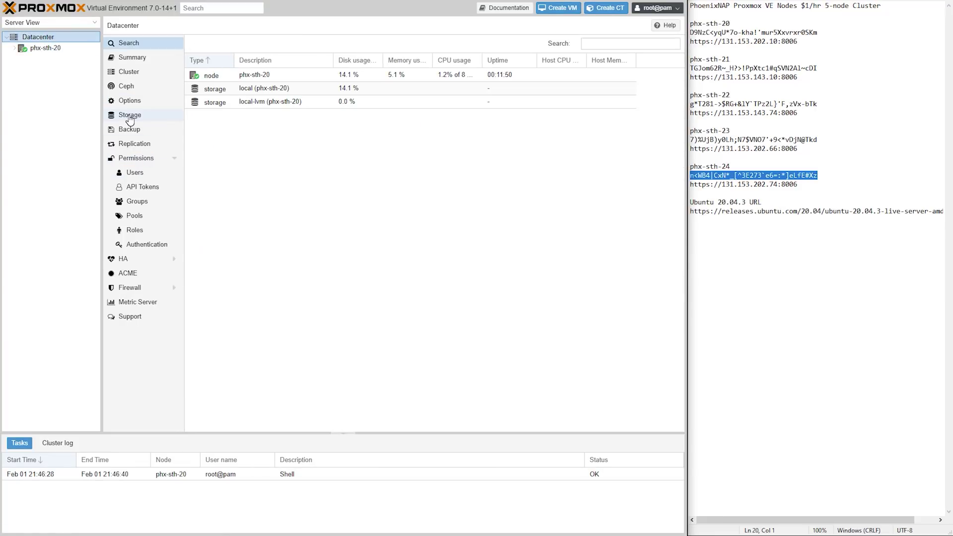
{"action": "left_click", "coordinate": [138, 73]}
Step: Start a new cluster named dollarcluster with link 0 on 10.0.0.11
{"action": "left_click", "coordinate": [209, 70]}
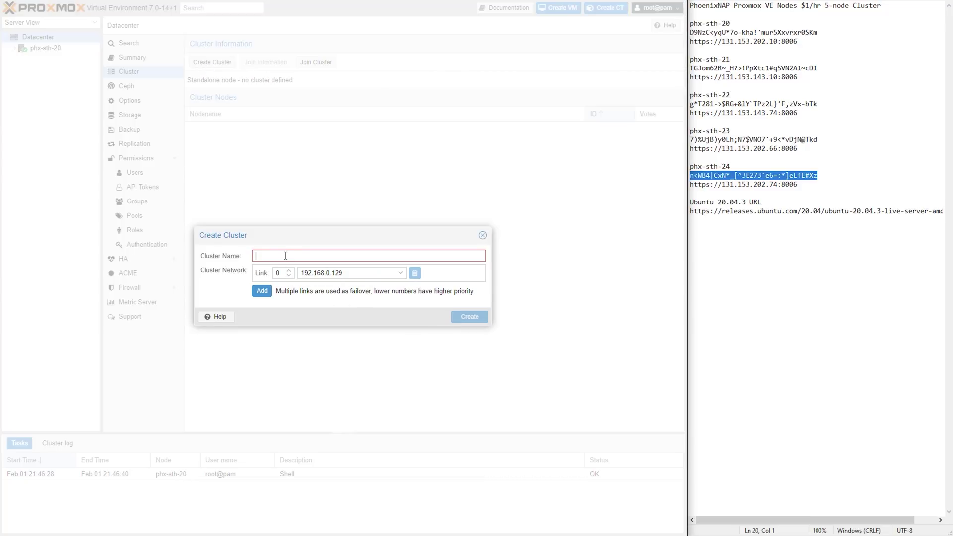
{"action": "type", "text": "dollar"}
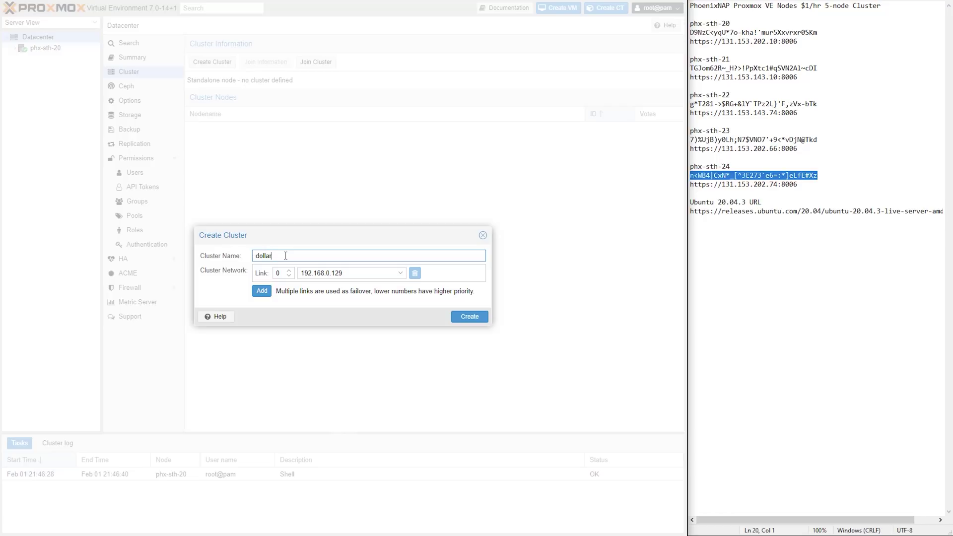
{"action": "type", "text": "cluster"}
{"action": "left_click", "coordinate": [331, 273]}
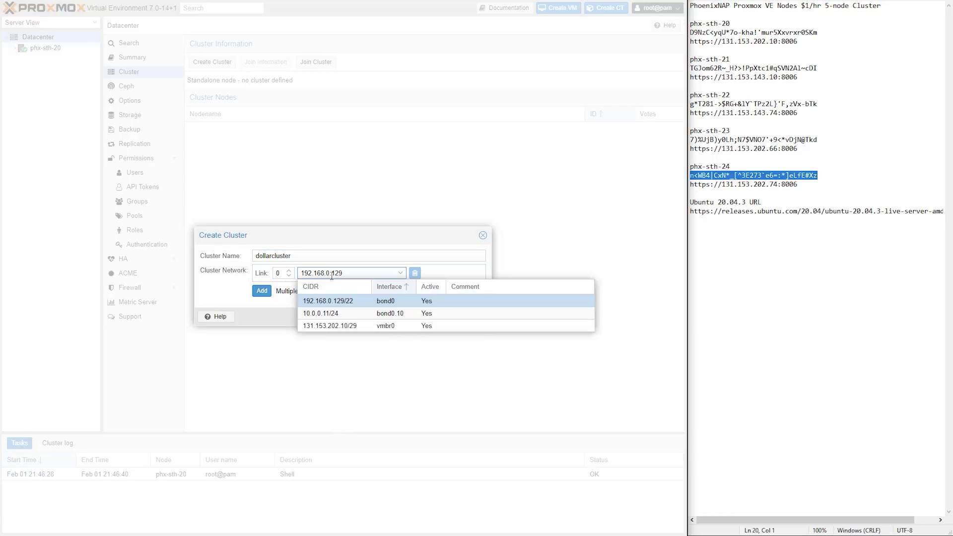
{"action": "left_click", "coordinate": [346, 314]}
Step: Add link 1 on 192.168.0.129 and link 2 on 131.153.202.10, then create the cluster
{"action": "left_click", "coordinate": [261, 291]}
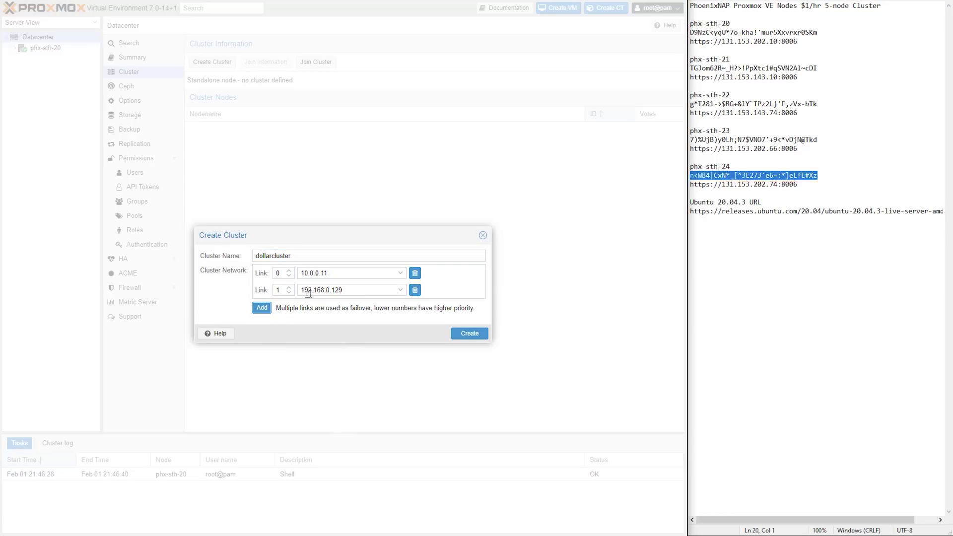
{"action": "left_click", "coordinate": [308, 294]}
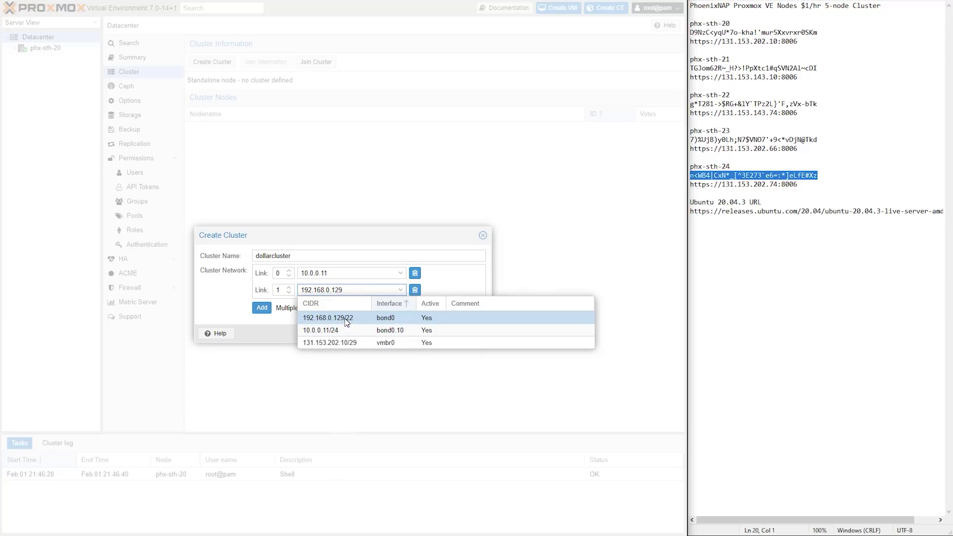
{"action": "left_click", "coordinate": [346, 318]}
{"action": "left_click", "coordinate": [262, 308]}
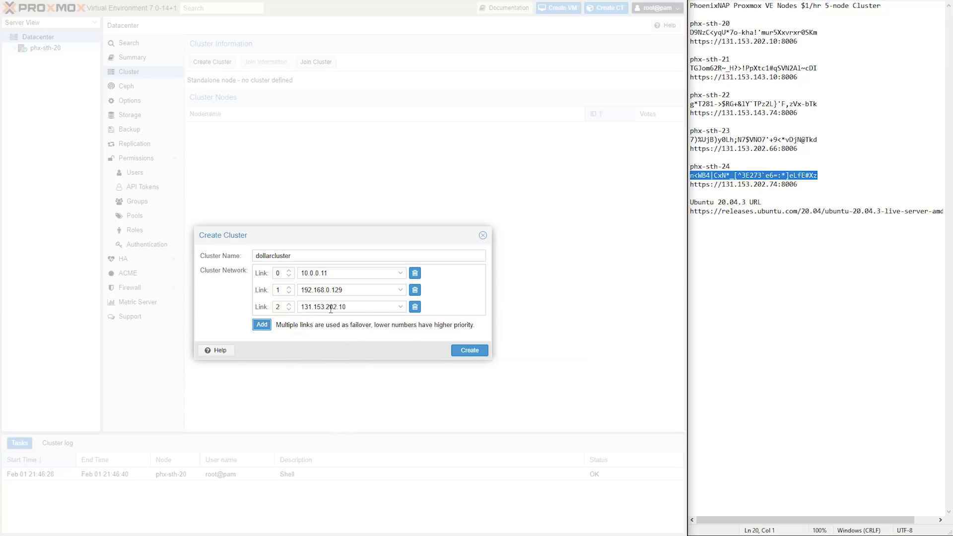
{"action": "left_click", "coordinate": [323, 307]}
{"action": "left_click", "coordinate": [353, 357]}
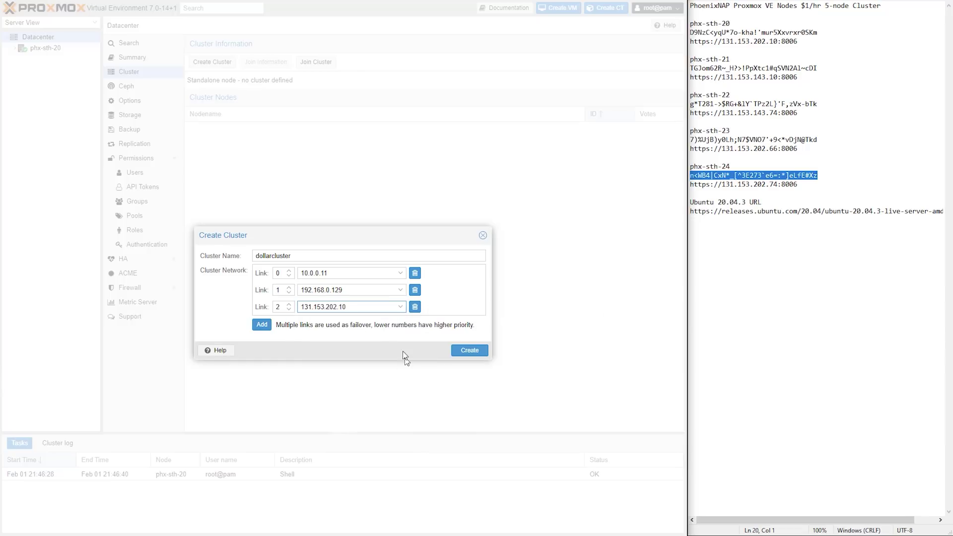
{"action": "left_click", "coordinate": [468, 350]}
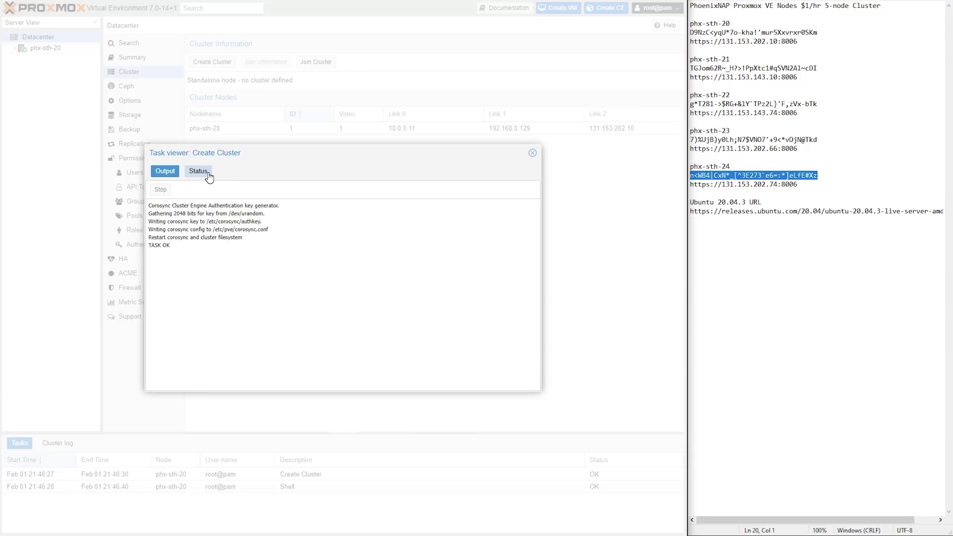
Step: Copy dollarcluster's join information from phx-sth-20
{"action": "left_click", "coordinate": [532, 152]}
{"action": "left_click", "coordinate": [280, 63]}
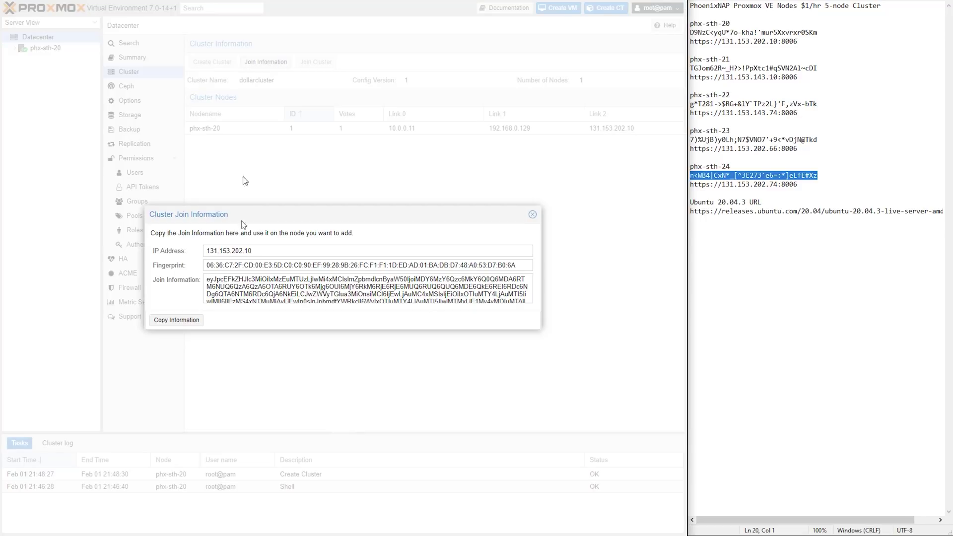
{"action": "left_click", "coordinate": [170, 320]}
{"action": "right_click", "coordinate": [283, 299]}
{"action": "left_click", "coordinate": [323, 317]}
Step: On phx-sth-21, start Join Cluster and paste the copied join information
{"action": "key", "text": "ctrl+Tab"}
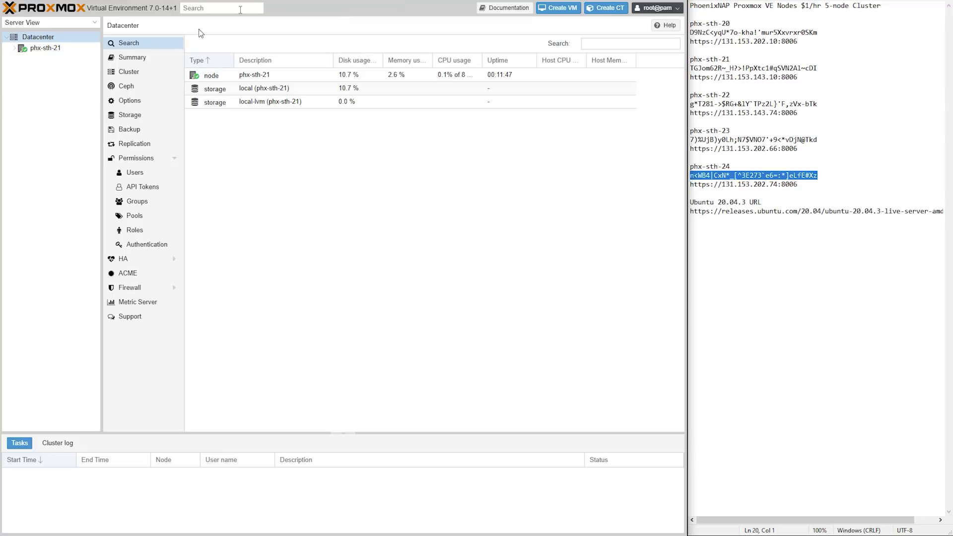
{"action": "left_click", "coordinate": [149, 72]}
{"action": "left_click", "coordinate": [317, 62]}
{"action": "left_click", "coordinate": [268, 245]}
{"action": "key", "text": "ctrl+v"}
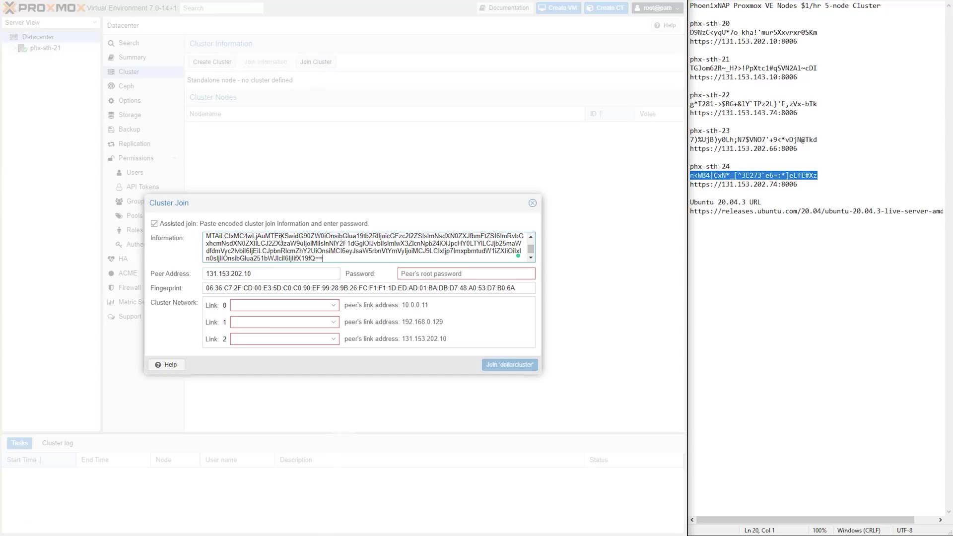
Step: Enter phx-sth-20's root password, copied from the notes, as the peer password
{"action": "left_click_drag", "start_coordinate": [817, 32], "coordinate": [690, 33]}
{"action": "right_click", "coordinate": [695, 32]}
{"action": "left_click", "coordinate": [720, 66]}
{"action": "left_click", "coordinate": [435, 273]}
{"action": "key", "text": "ctrl+v"}
{"action": "left_click", "coordinate": [284, 305]}
Step: Join with links 10.0.0.12, 192.168.0.153 and the public network, then check the node list
{"action": "left_click", "coordinate": [263, 329]}
{"action": "left_click", "coordinate": [285, 322]}
{"action": "left_click", "coordinate": [286, 361]}
{"action": "left_click", "coordinate": [285, 338]}
{"action": "left_click", "coordinate": [266, 392]}
{"action": "left_click", "coordinate": [509, 364]}
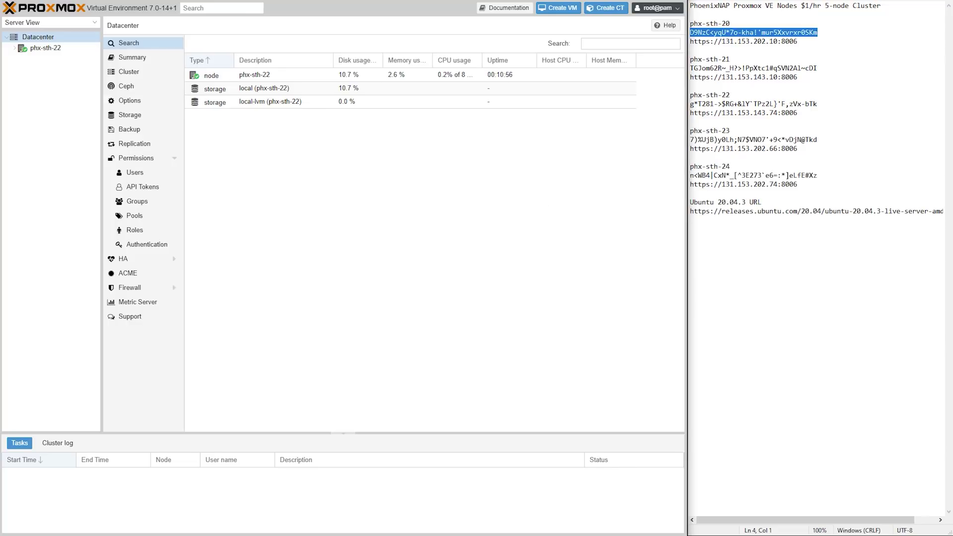
{"action": "left_click", "coordinate": [130, 72]}
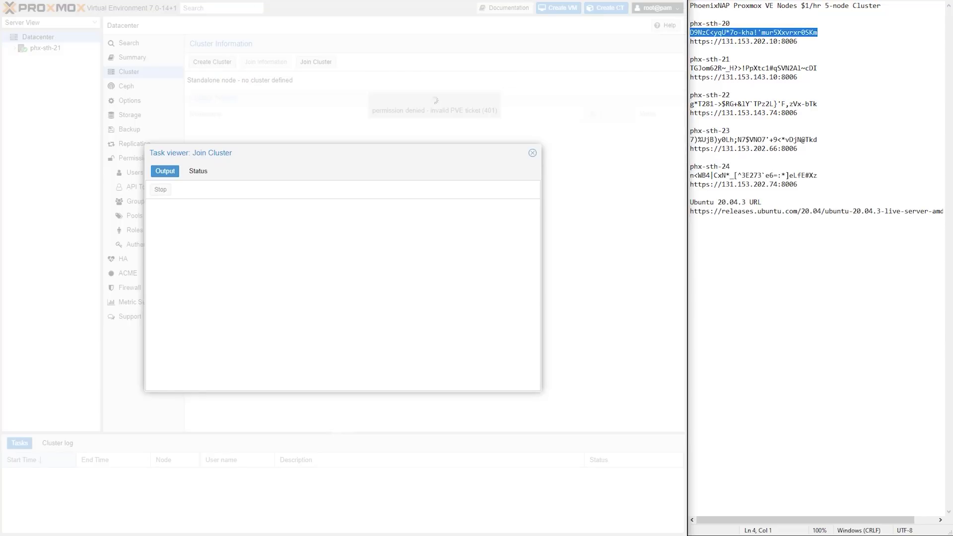
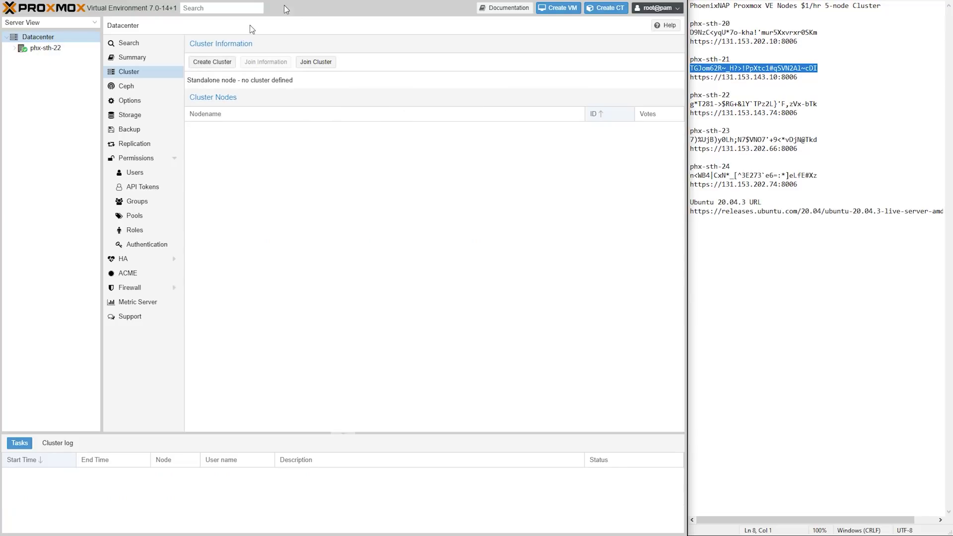
Step: Paste phx-sth-20's join information into phx-sth-22's Join Cluster form
{"action": "left_click", "coordinate": [316, 62]}
{"action": "key", "text": "ctrl+a"}
{"action": "key", "text": "BackSpace"}
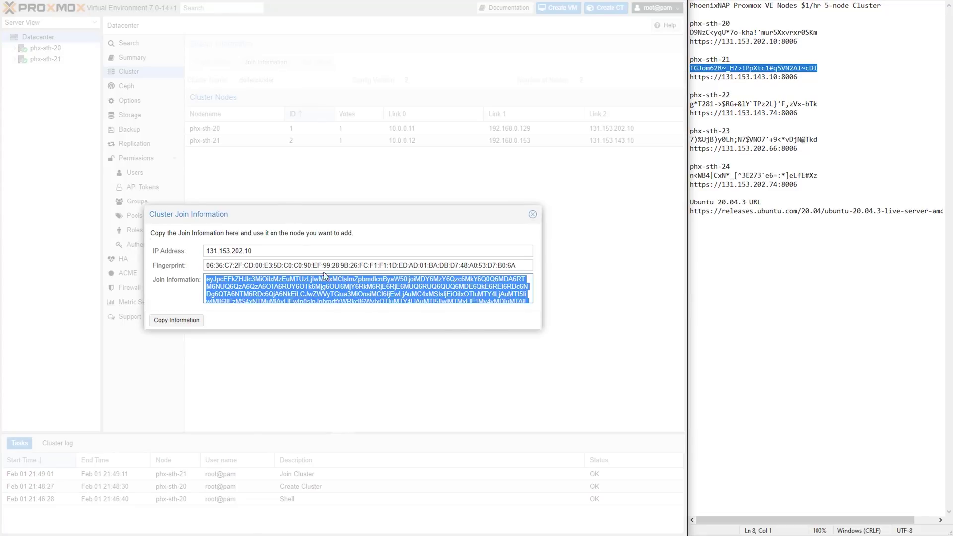
{"action": "right_click", "coordinate": [323, 274]}
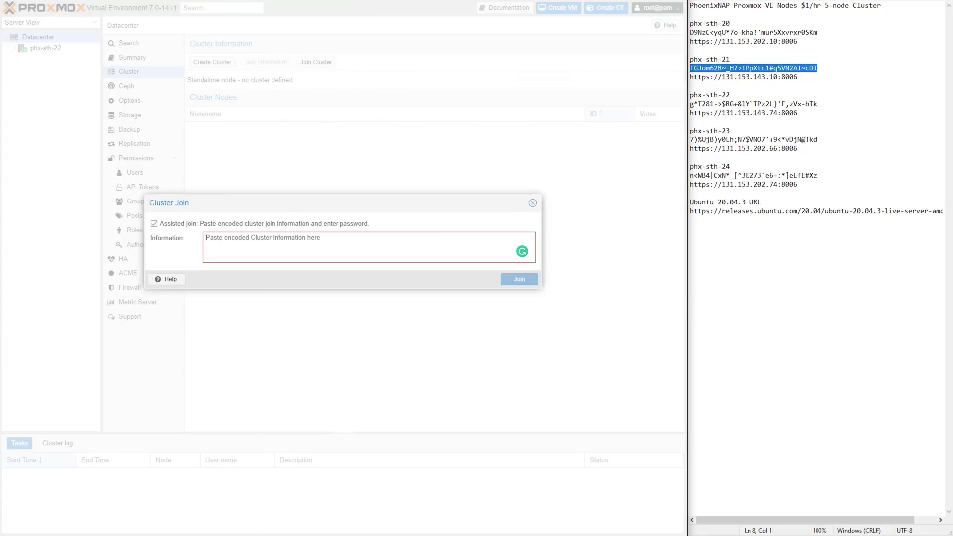
{"action": "key", "text": "ctrl+v"}
{"action": "right_click", "coordinate": [774, 69]}
{"action": "left_click_drag", "start_coordinate": [818, 32], "coordinate": [690, 32]}
{"action": "key", "text": "ctrl+c"}
{"action": "left_click", "coordinate": [441, 274]}
{"action": "key", "text": "ctrl+v"}
Step: Set links 10.0.0.13, 192.168.0.150 and 131.153.143.74, then join dollarcluster
{"action": "left_click", "coordinate": [308, 305]}
{"action": "left_click", "coordinate": [268, 344]}
{"action": "left_click", "coordinate": [298, 322]}
{"action": "left_click", "coordinate": [276, 349]}
{"action": "left_click", "coordinate": [284, 339]}
{"action": "left_click", "coordinate": [278, 389]}
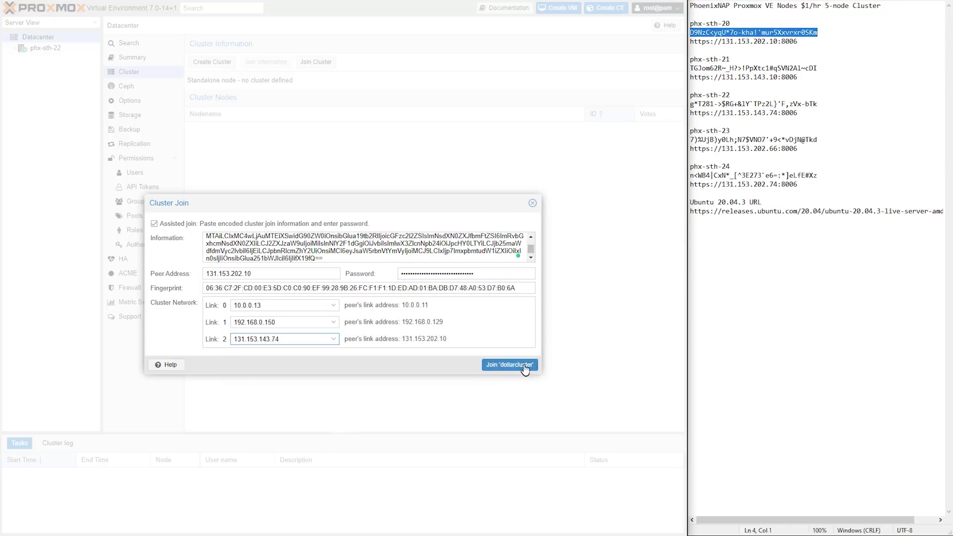
{"action": "left_click", "coordinate": [509, 365]}
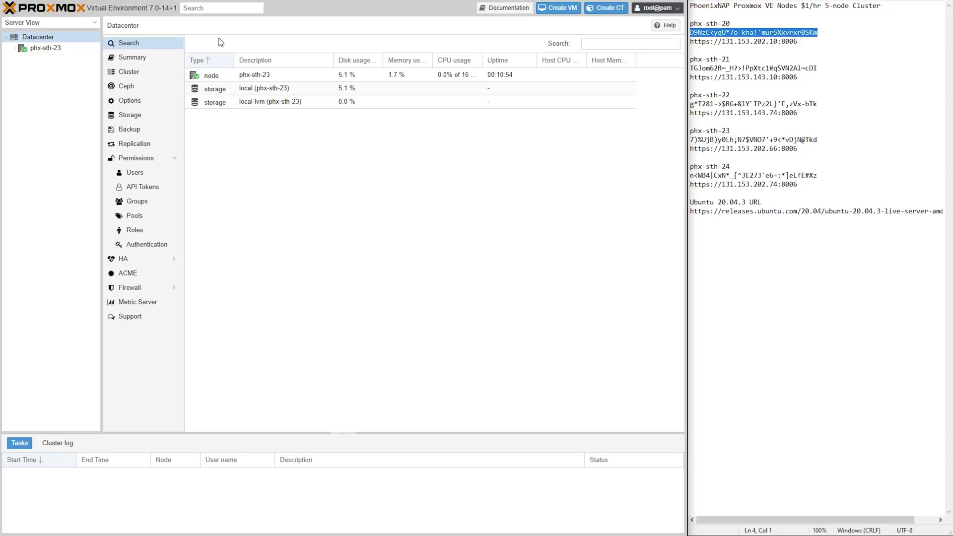
Step: On phx-sth-23's datacenter Cluster page, start Join Cluster and paste the join information
{"action": "left_click", "coordinate": [70, 48]}
{"action": "left_click", "coordinate": [44, 37]}
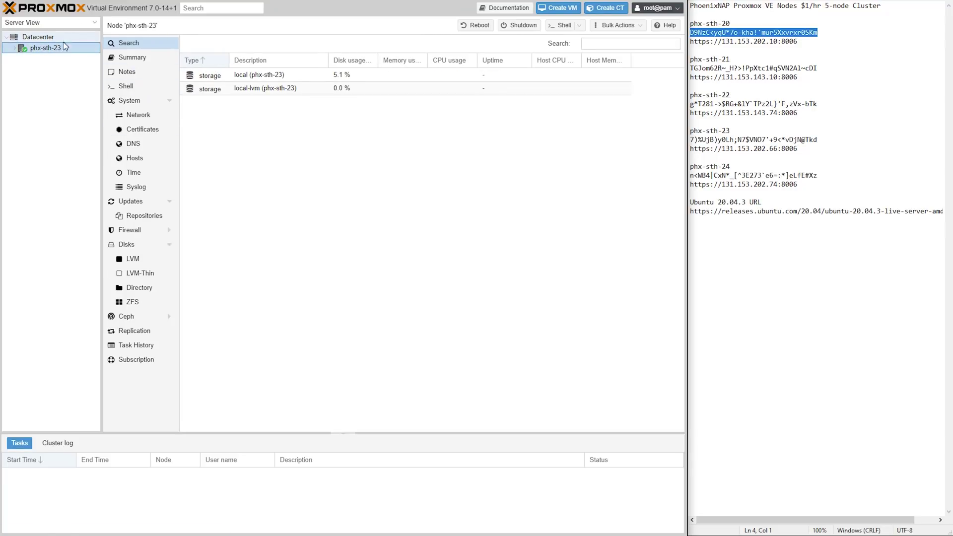
{"action": "left_click", "coordinate": [129, 71]}
{"action": "left_click", "coordinate": [315, 62]}
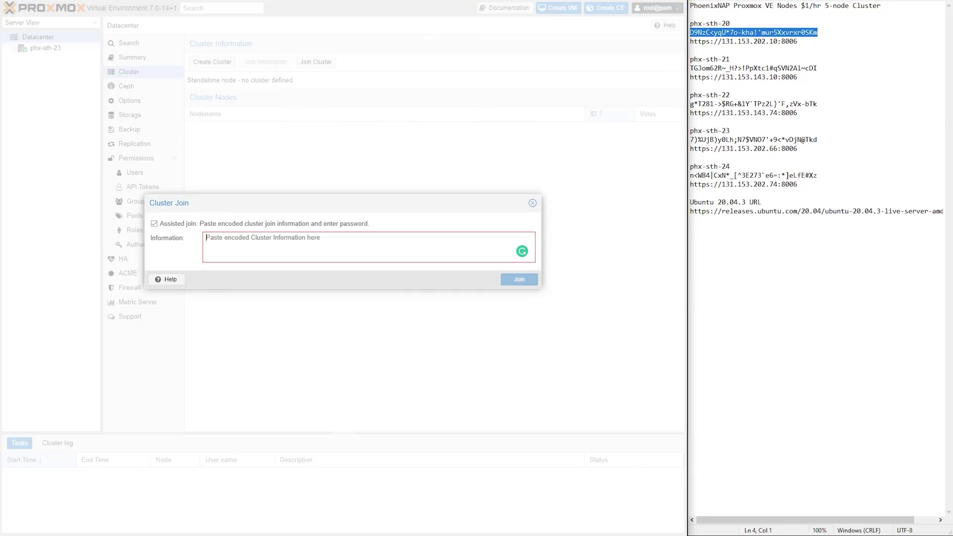
{"action": "key", "text": "ctrl+v"}
{"action": "right_click", "coordinate": [786, 31]}
{"action": "left_click", "coordinate": [818, 62]}
{"action": "left_click", "coordinate": [495, 274]}
{"action": "key", "text": "ctrl+v"}
Step: Set links 10.0.0.14, 192.168.0.254 and 131.153.202.66, then join dollarcluster
{"action": "left_click", "coordinate": [285, 305]}
{"action": "left_click", "coordinate": [254, 346]}
{"action": "left_click", "coordinate": [278, 322]}
{"action": "left_click", "coordinate": [270, 349]}
{"action": "left_click", "coordinate": [272, 338]}
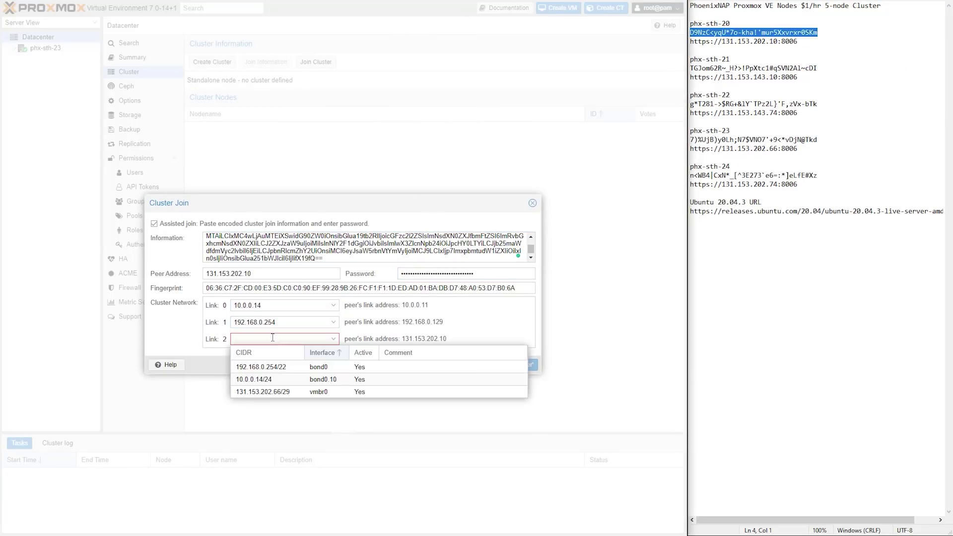
{"action": "left_click", "coordinate": [471, 388]}
{"action": "left_click", "coordinate": [497, 367]}
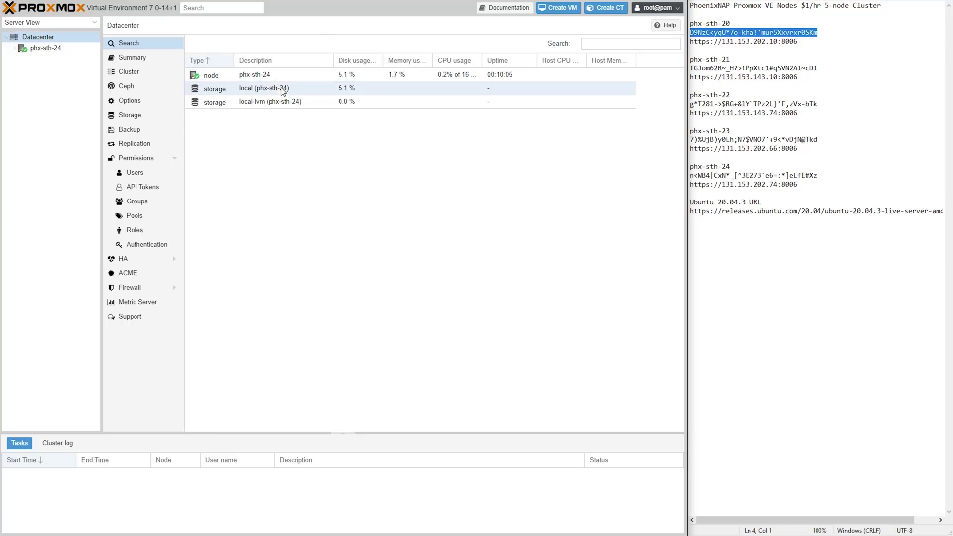
Step: Start Join Cluster on phx-sth-24 and paste phx-sth-20's join information
{"action": "left_click", "coordinate": [128, 72]}
{"action": "left_click", "coordinate": [297, 63]}
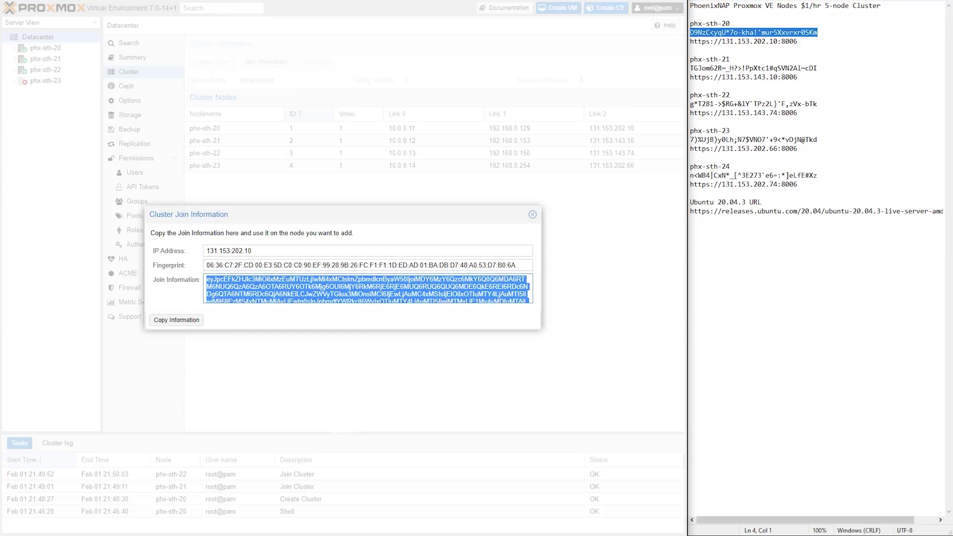
{"action": "right_click", "coordinate": [376, 301]}
{"action": "left_click", "coordinate": [393, 308]}
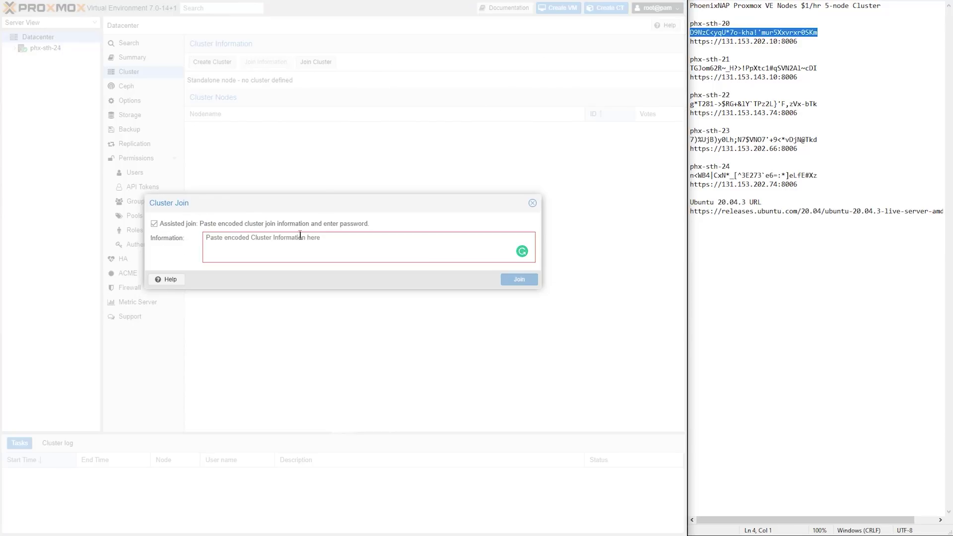
{"action": "key", "text": "ctrl+v"}
{"action": "right_click", "coordinate": [793, 30]}
{"action": "left_click", "coordinate": [807, 63]}
{"action": "left_click", "coordinate": [467, 273]}
{"action": "key", "text": "ctrl+v"}
Step: Set links 10.0.0.15, 192.168.0.42 and 131.153.202.74, then join dollarcluster
{"action": "left_click", "coordinate": [310, 304]}
{"action": "left_click", "coordinate": [298, 345]}
{"action": "left_click", "coordinate": [300, 322]}
{"action": "left_click", "coordinate": [278, 347]}
{"action": "left_click", "coordinate": [298, 339]}
{"action": "left_click", "coordinate": [298, 397]}
{"action": "left_click", "coordinate": [508, 365]}
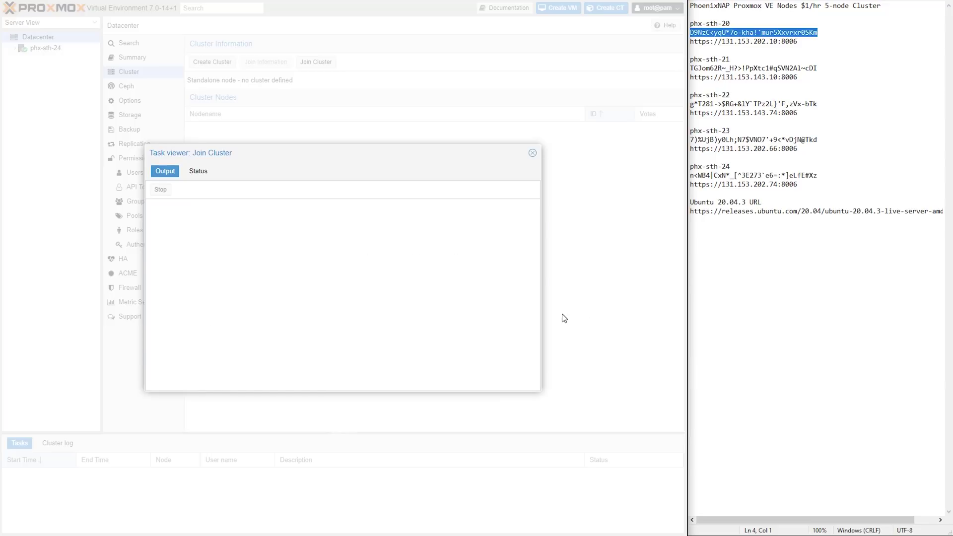
Step: Reload the pages to reach the login, then show the certificate warning details on phx-sth-22's interface
{"action": "right_click", "coordinate": [440, 80]}
{"action": "left_click", "coordinate": [459, 110]}
{"action": "right_click", "coordinate": [512, 102]}
{"action": "left_click", "coordinate": [531, 132]}
{"action": "right_click", "coordinate": [555, 141]}
{"action": "left_click", "coordinate": [560, 170]}
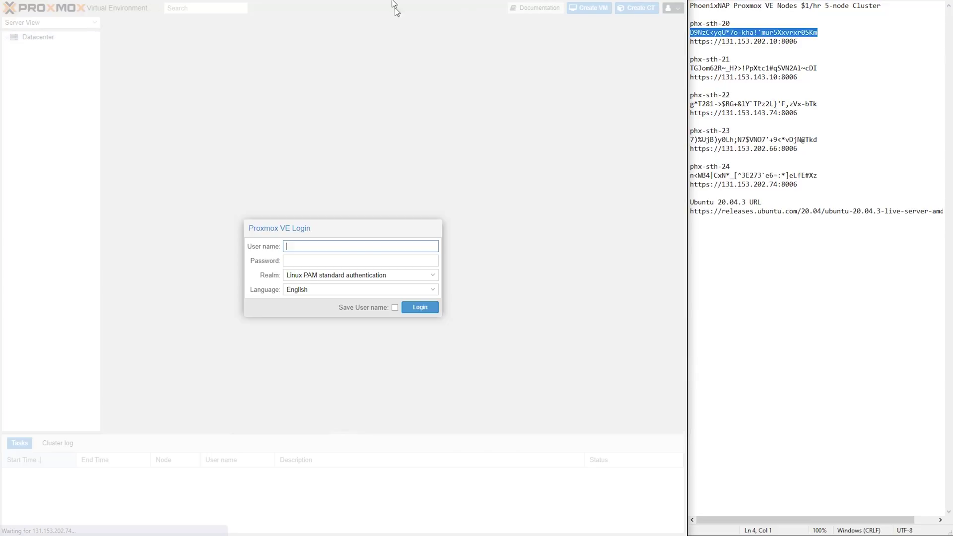
{"action": "key", "text": "ctrl+Tab"}
{"action": "left_click", "coordinate": [224, 275]}
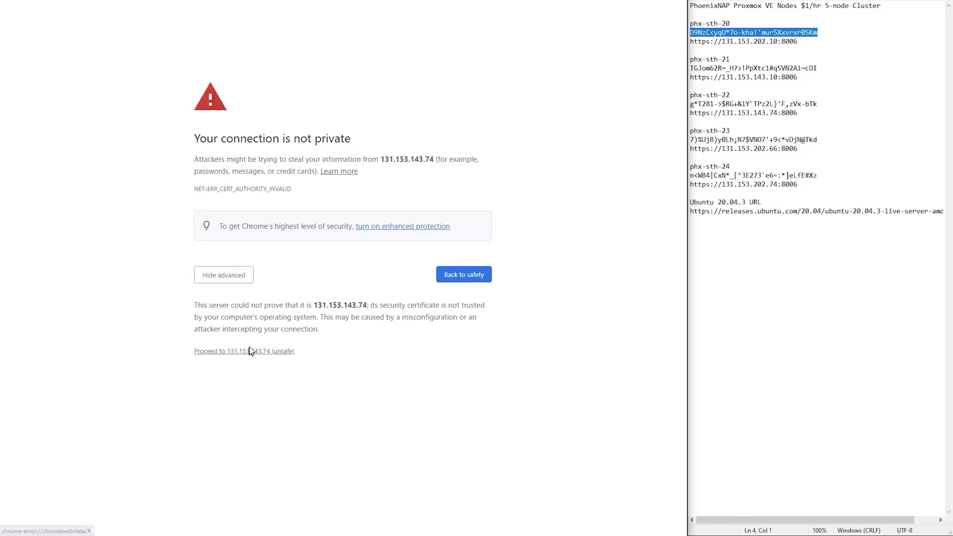
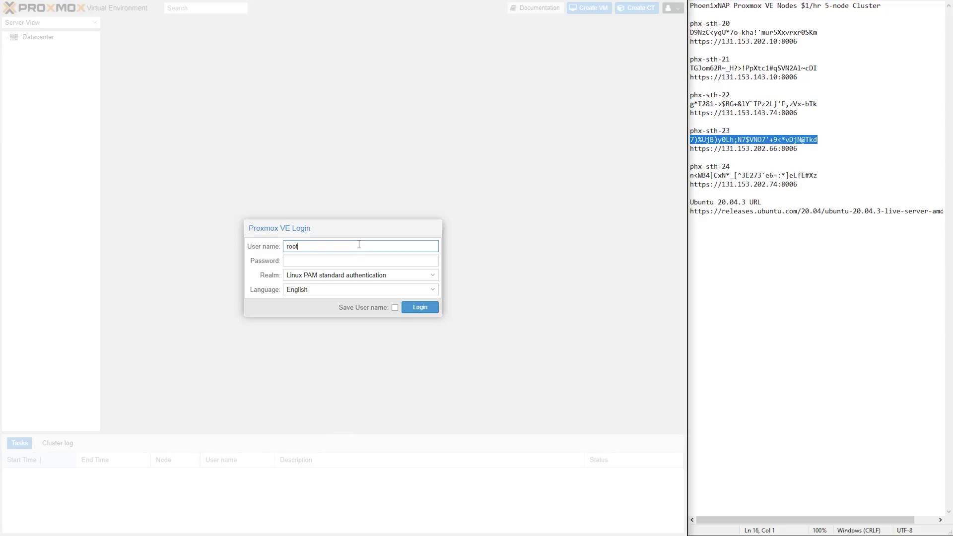
Step: Enter root and the node password copied from the notes on the login form and submit
{"action": "key", "text": "Tab"}
{"action": "key", "text": "ctrl+v"}
{"action": "key", "text": "Return"}
{"action": "left_click_drag", "start_coordinate": [817, 175], "coordinate": [670, 176]}
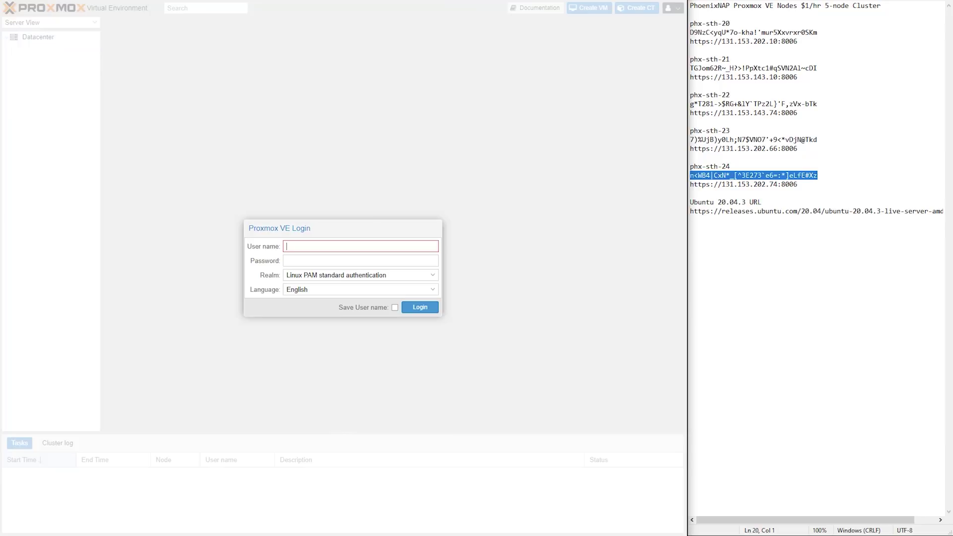
{"action": "type", "text": "root"}
{"action": "key", "text": "Tab"}
{"action": "key", "text": "ctrl+v"}
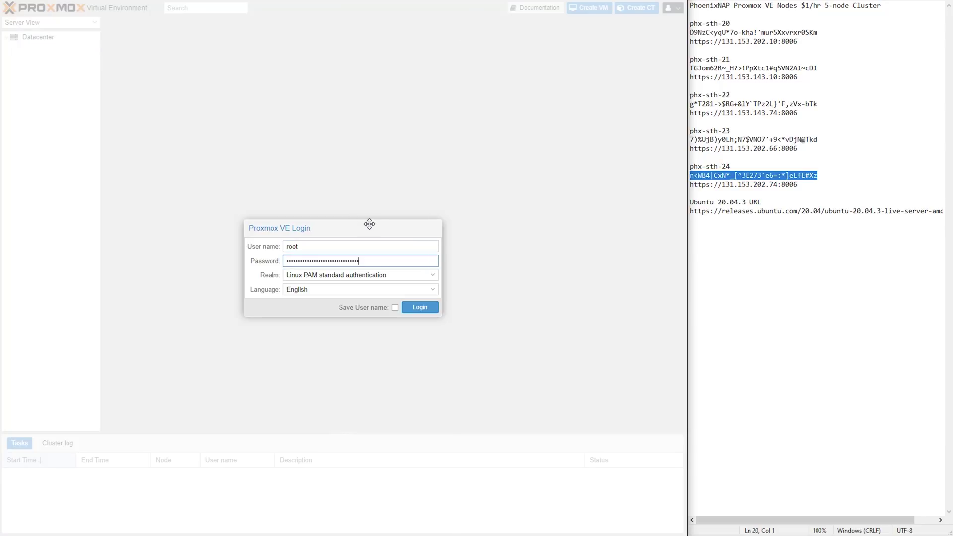
{"action": "key", "text": "Return"}
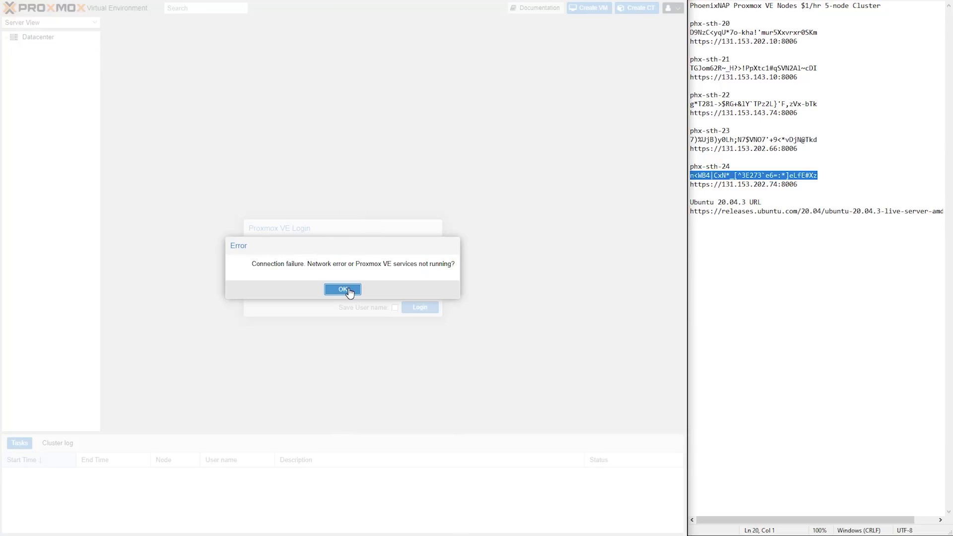
Step: Dismiss the connection failure errors and reload the login page to resubmit
{"action": "left_click", "coordinate": [343, 289]}
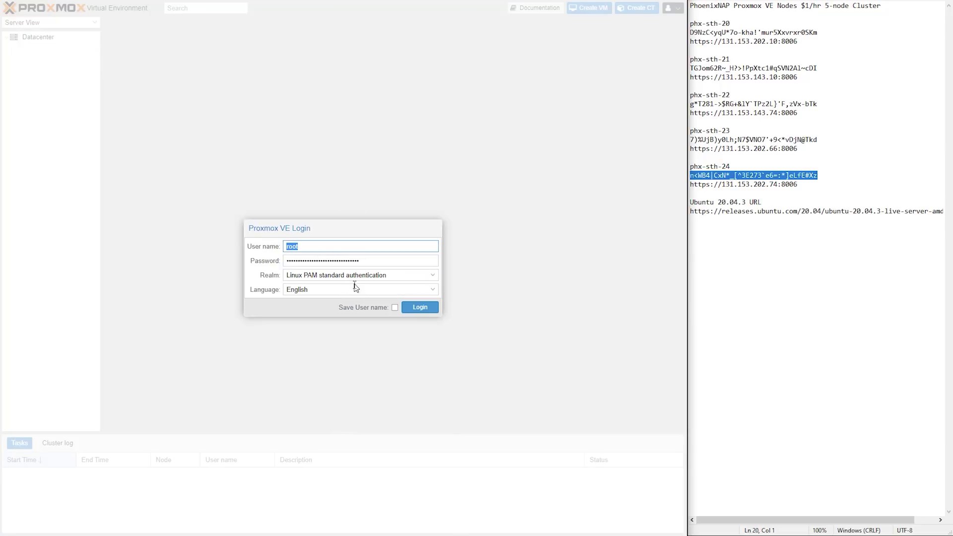
{"action": "left_click", "coordinate": [420, 307]}
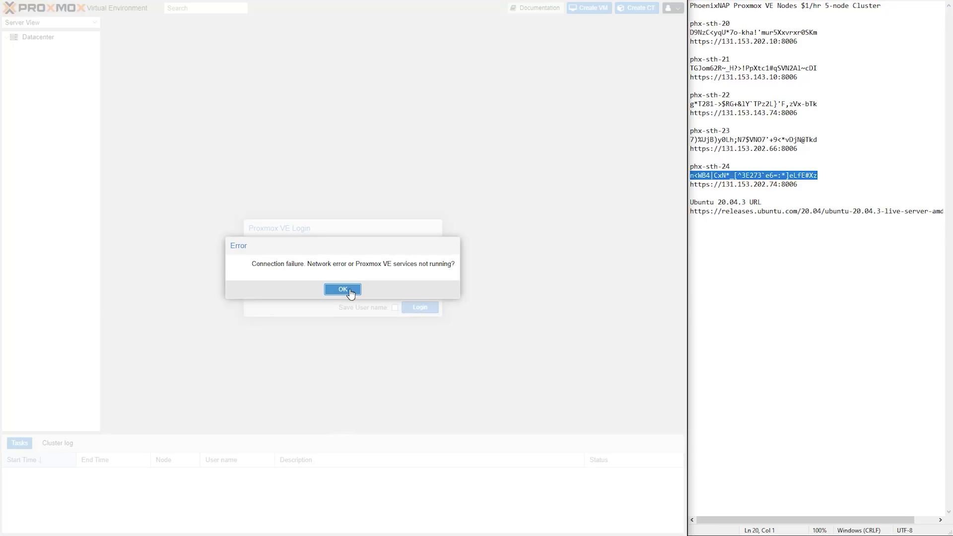
{"action": "left_click", "coordinate": [345, 290]}
{"action": "right_click", "coordinate": [368, 127]}
{"action": "left_click", "coordinate": [397, 161]}
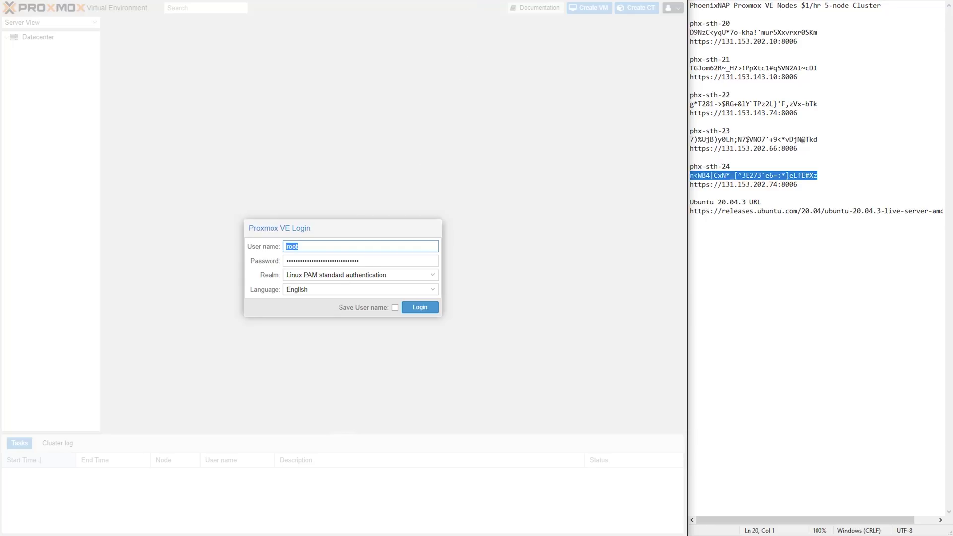
{"action": "key", "text": "Return"}
Step: Dismiss the subscription notice and proceed past the untrusted certificate warning to 131.153.202.74
{"action": "left_click", "coordinate": [340, 291]}
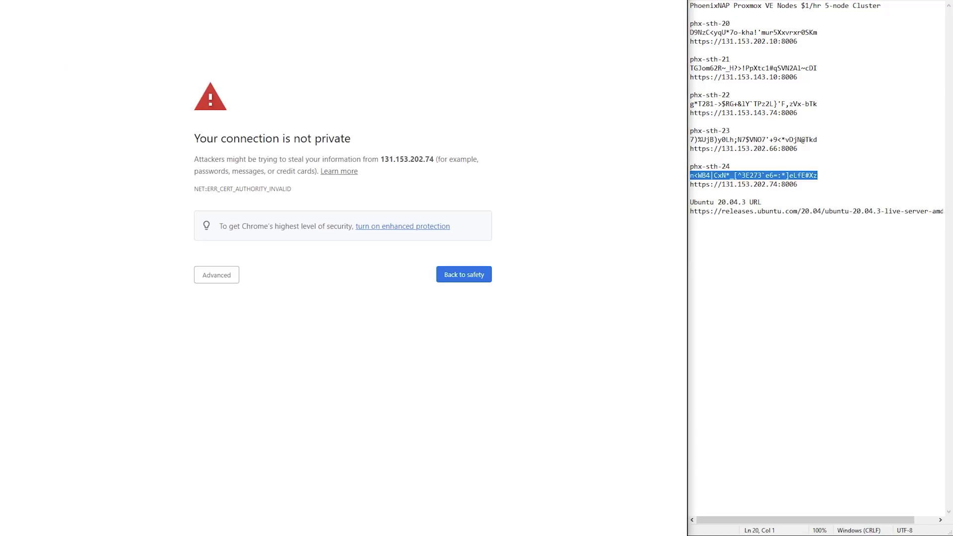
{"action": "left_click", "coordinate": [233, 277]}
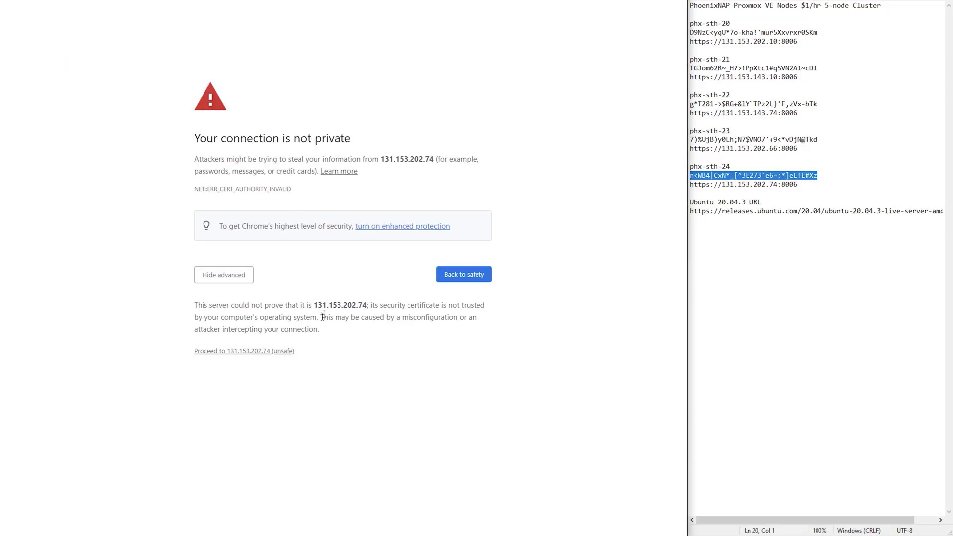
{"action": "left_click", "coordinate": [284, 351]}
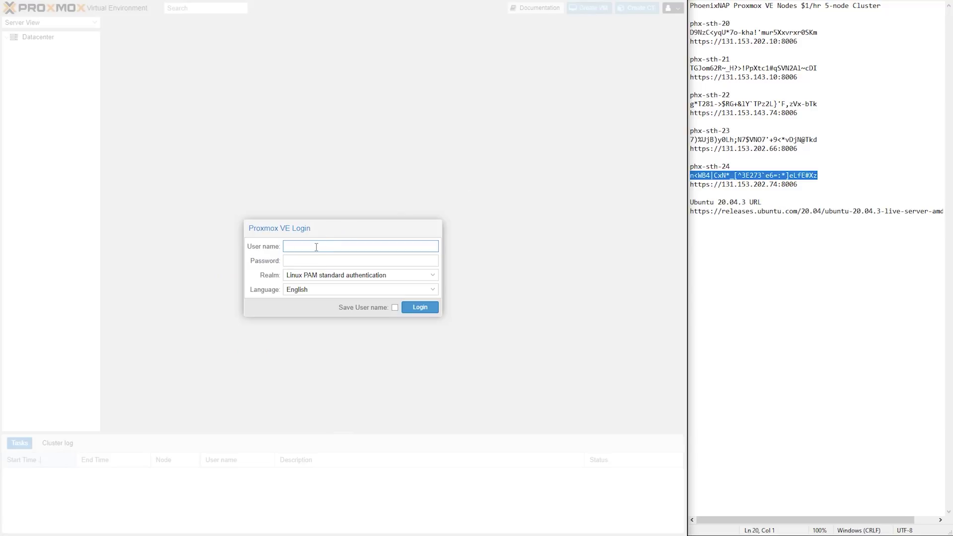
Step: Log in to 131.153.202.74 as root with the copied password
{"action": "left_click", "coordinate": [311, 246]}
{"action": "type", "text": "root"}
{"action": "key", "text": "Tab"}
{"action": "key", "text": "ctrl+v"}
{"action": "key", "text": "Return"}
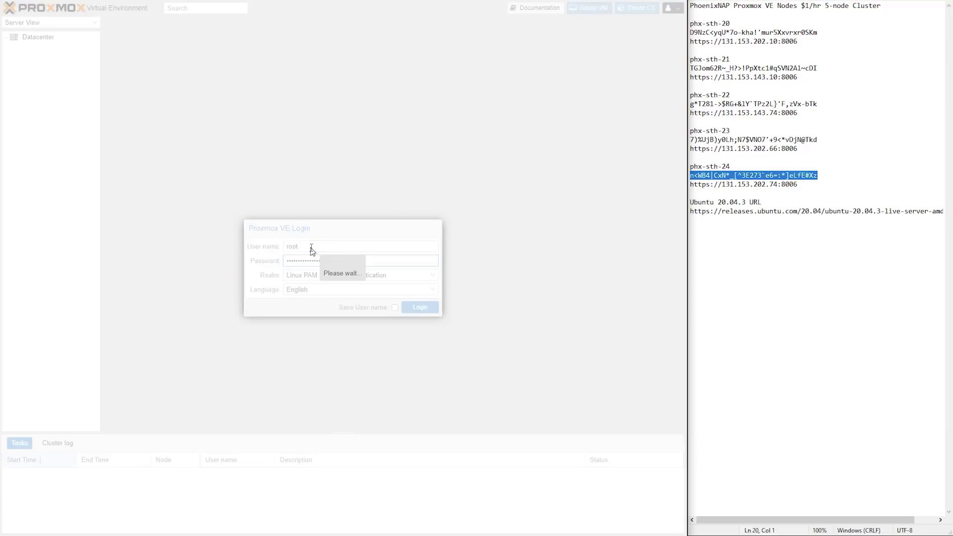
Step: Dismiss the subscription notice and expand nodes phx-sth-20 and phx-sth-21 in the tree
{"action": "left_click", "coordinate": [346, 289]}
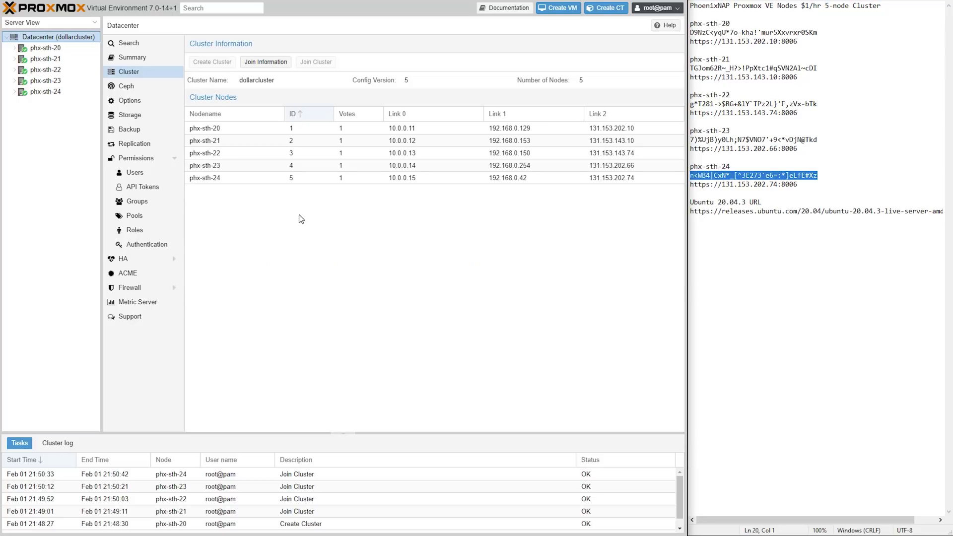
{"action": "left_click", "coordinate": [14, 47]}
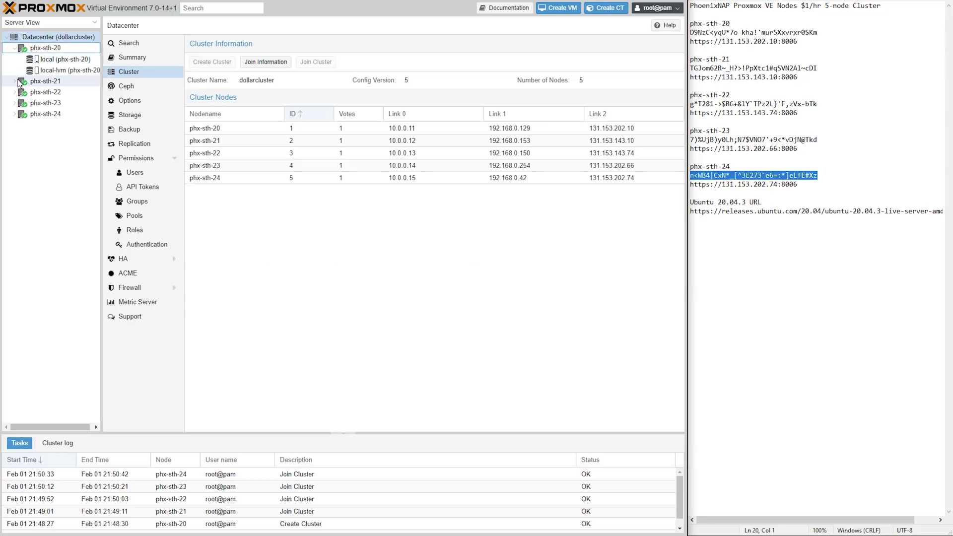
{"action": "left_click", "coordinate": [18, 82]}
{"action": "left_click", "coordinate": [14, 81]}
Step: Review the Datacenter summary with five nodes online, then select node phx-sth-20
{"action": "left_click", "coordinate": [58, 37]}
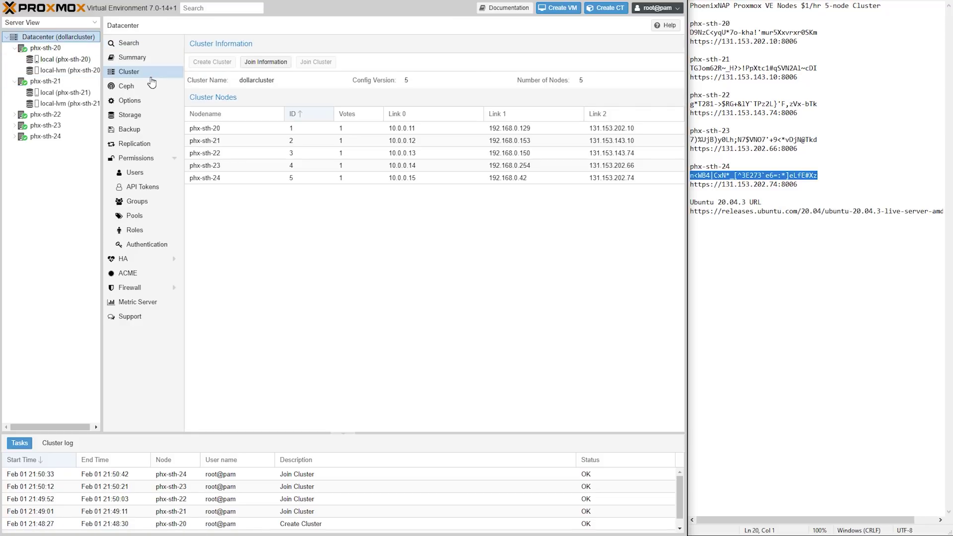
{"action": "left_click", "coordinate": [129, 58]}
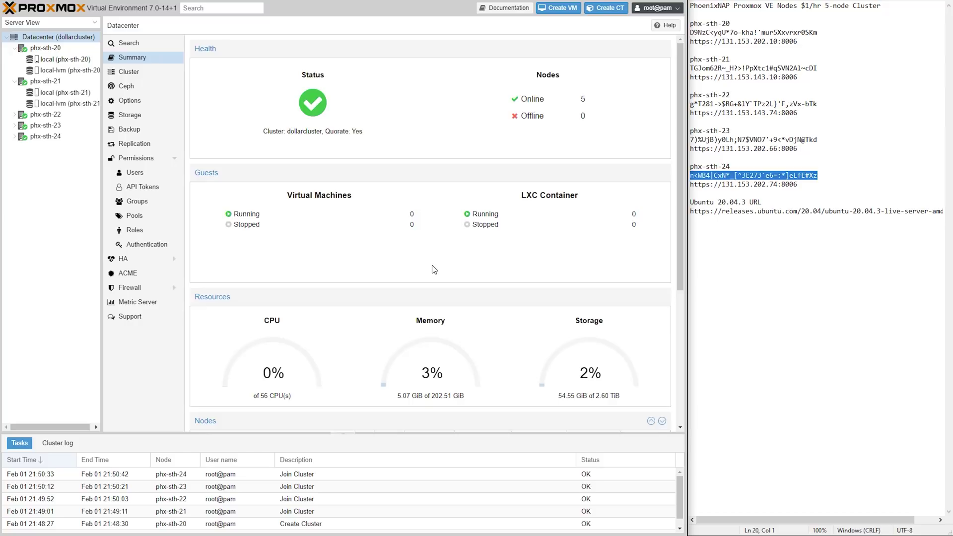
{"action": "scroll", "coordinate": [435, 270], "scroll_direction": "down", "scroll_amount": 5}
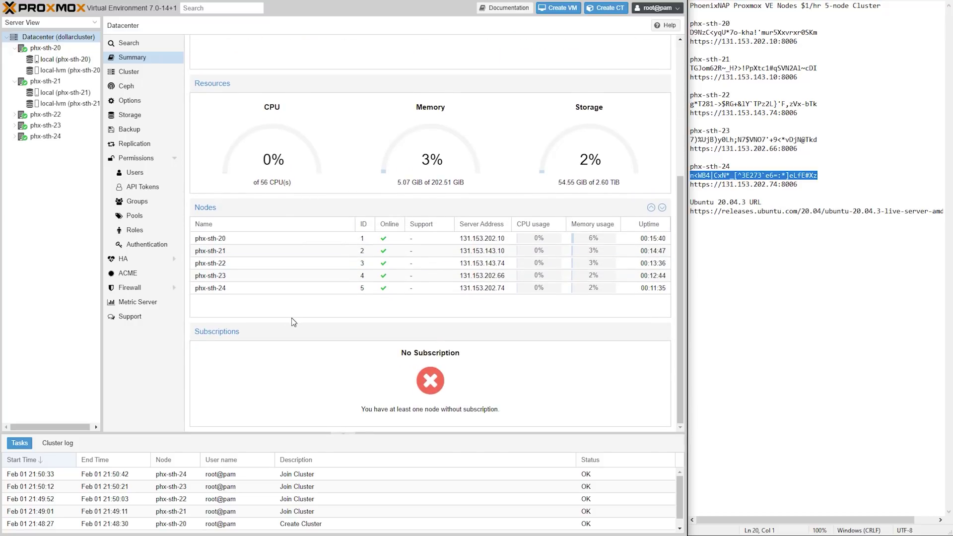
{"action": "scroll", "coordinate": [327, 336], "scroll_direction": "up", "scroll_amount": 5}
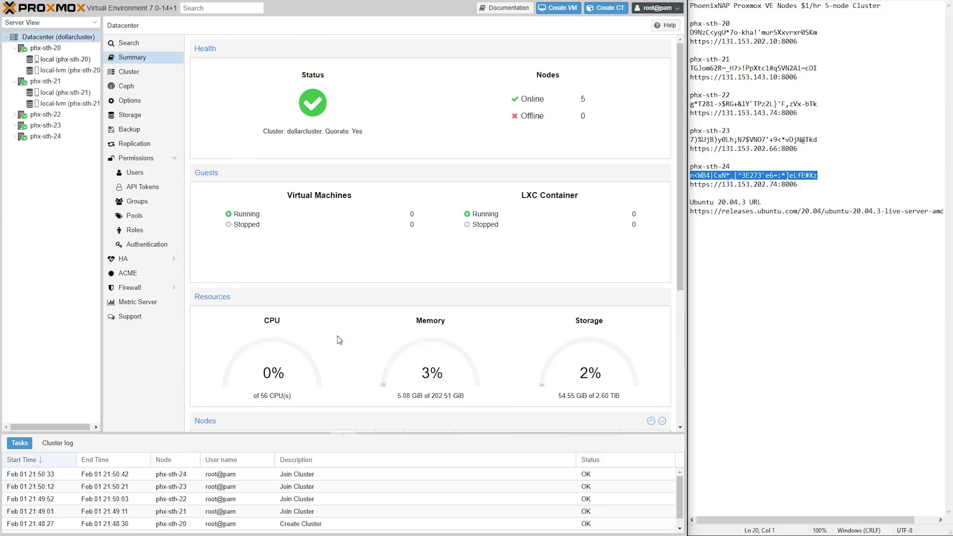
{"action": "left_click", "coordinate": [50, 48]}
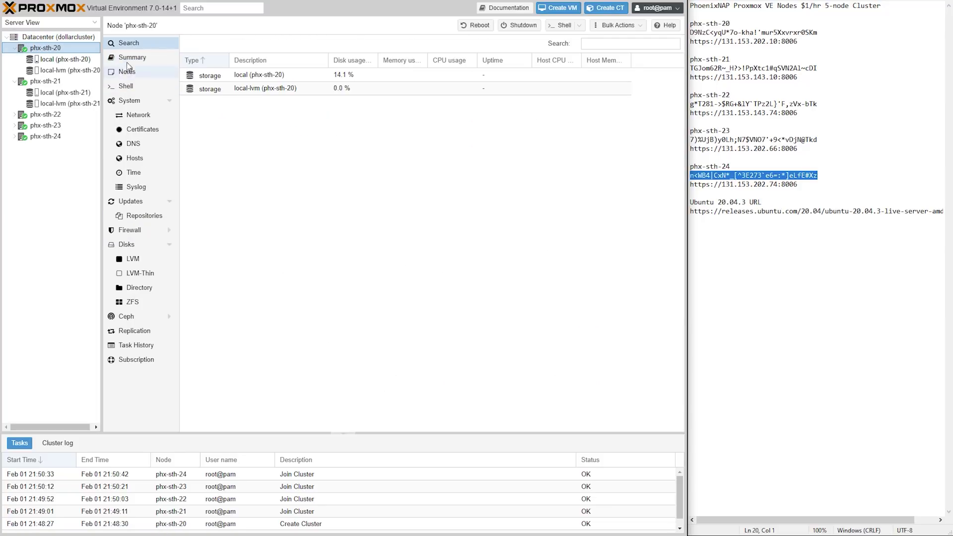
Step: Download the almalinux-8-default container template to phx-sth-20's local storage
{"action": "left_click", "coordinate": [63, 60]}
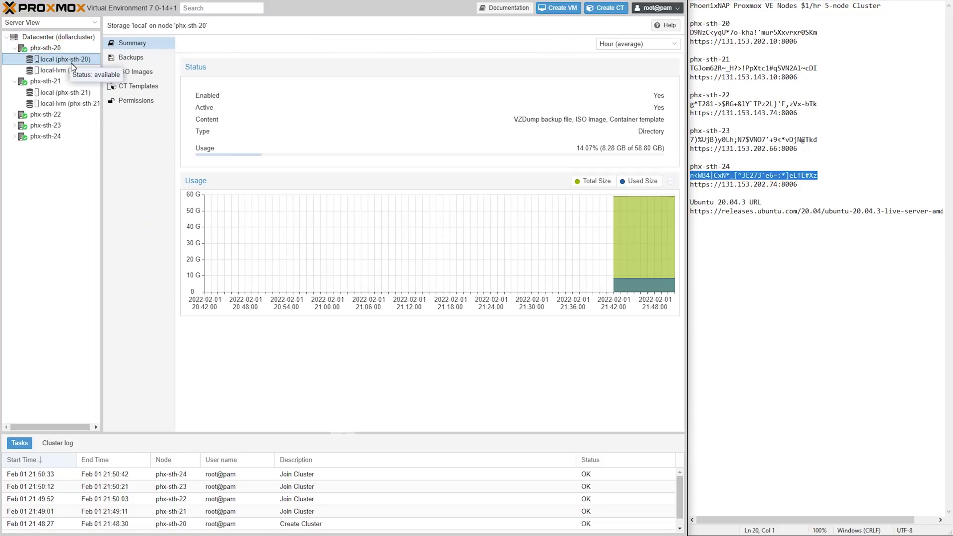
{"action": "left_click", "coordinate": [152, 92]}
{"action": "left_click", "coordinate": [307, 45]}
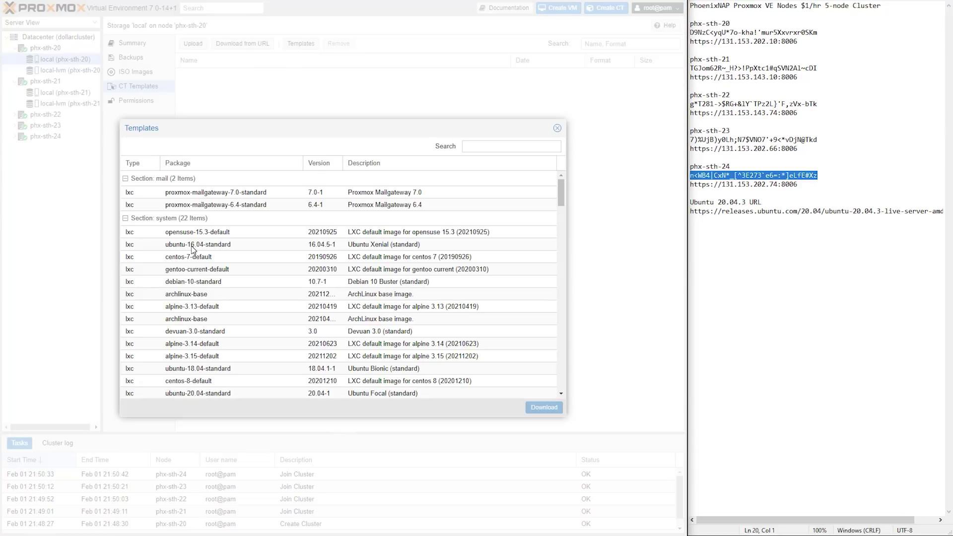
{"action": "left_click", "coordinate": [193, 245]}
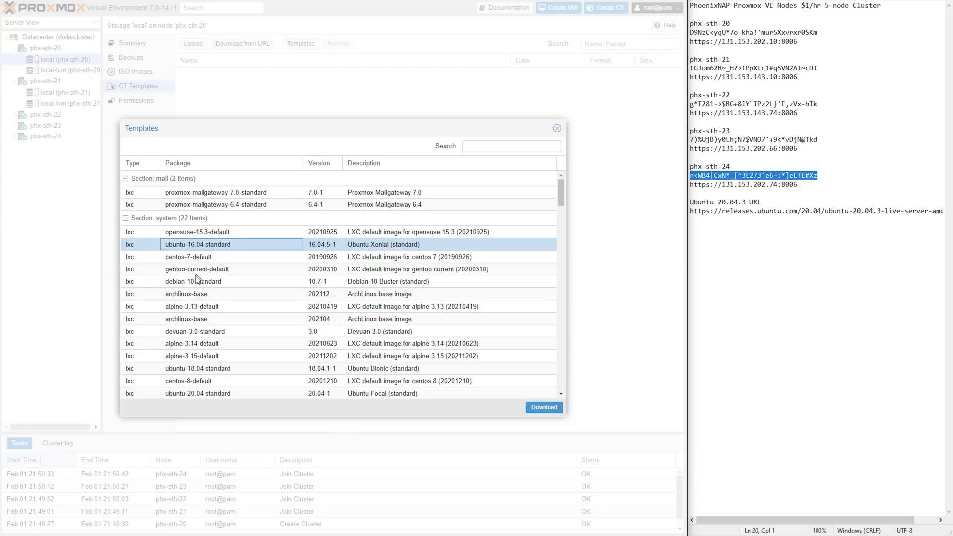
{"action": "scroll", "coordinate": [201, 328], "scroll_direction": "down", "scroll_amount": 5}
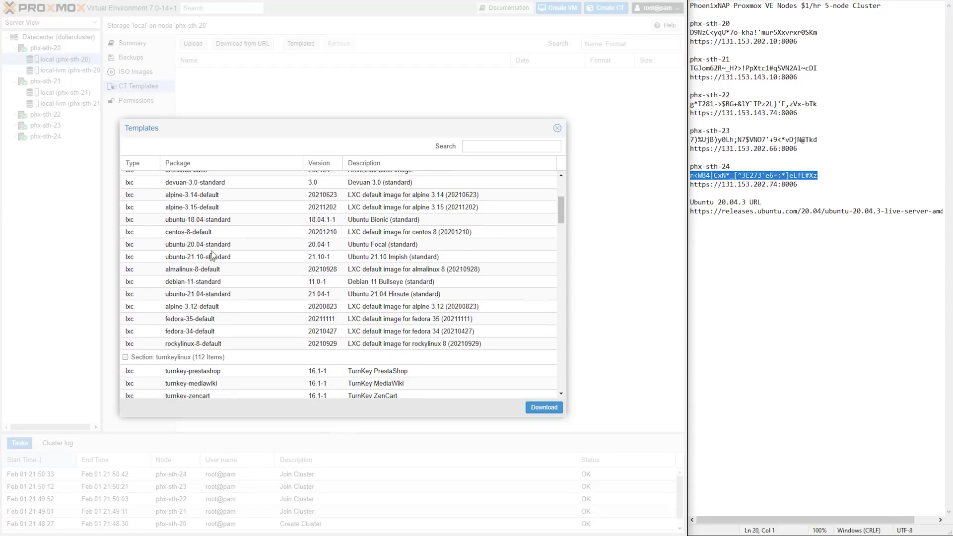
{"action": "left_click", "coordinate": [217, 246]}
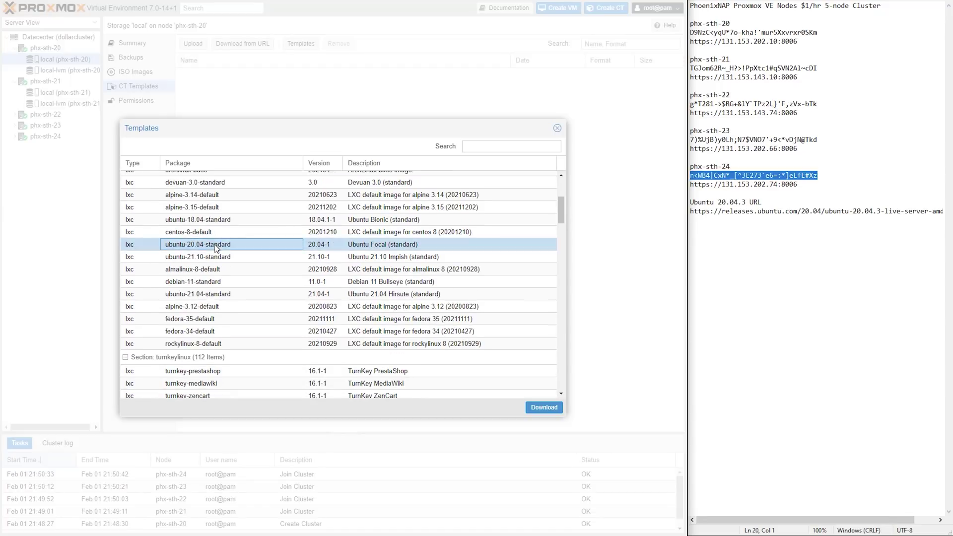
{"action": "left_click", "coordinate": [202, 271]}
{"action": "left_click", "coordinate": [546, 408]}
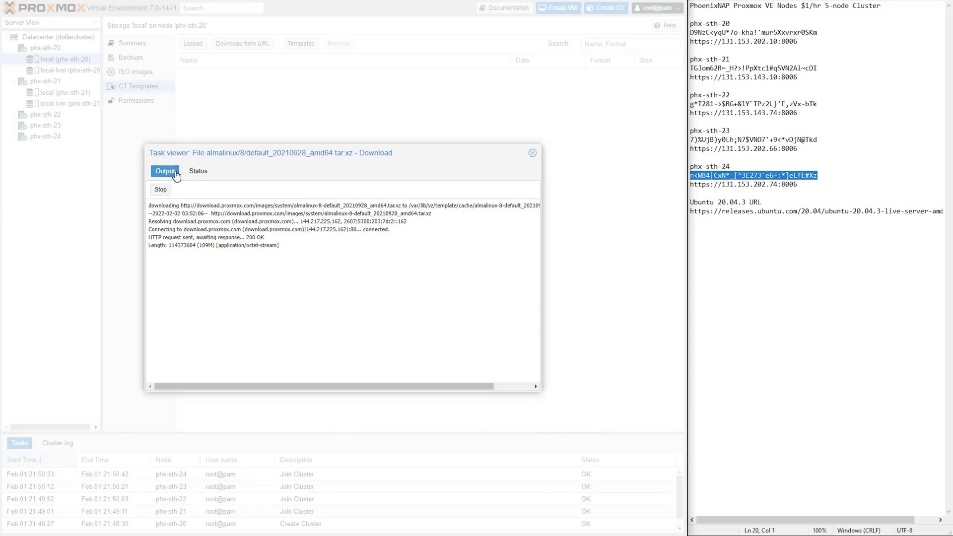
{"action": "left_click", "coordinate": [532, 153]}
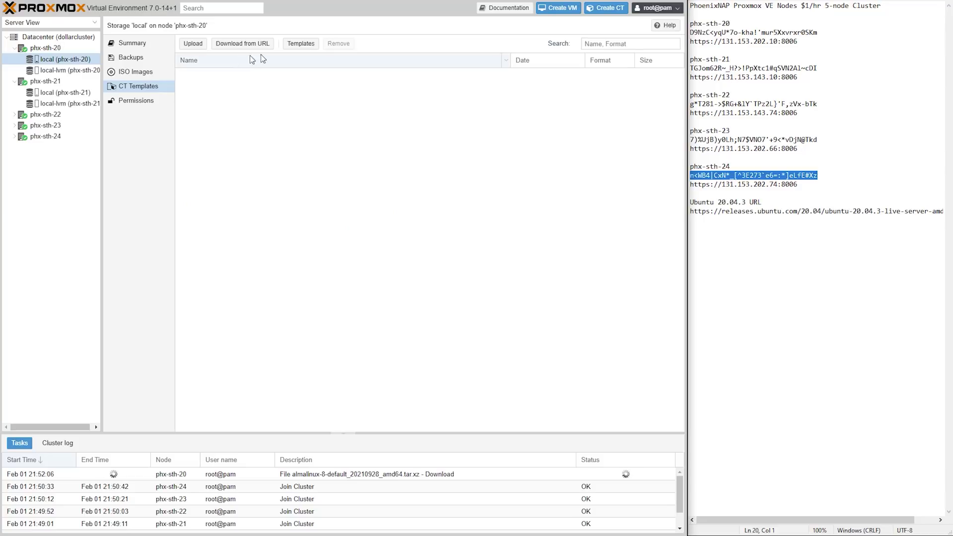
Step: Download the rockylinux-8-default container template
{"action": "left_click", "coordinate": [305, 52]}
{"action": "scroll", "coordinate": [362, 291], "scroll_direction": "down", "scroll_amount": 2}
{"action": "left_click", "coordinate": [232, 256]}
{"action": "left_click", "coordinate": [534, 409]}
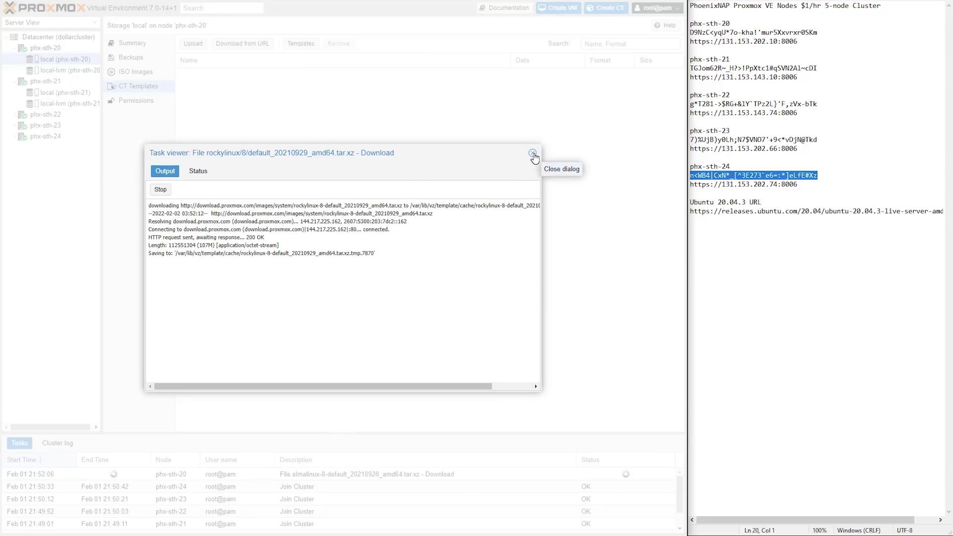
{"action": "left_click", "coordinate": [532, 153]}
Step: Download the ubuntu-20.04-standard container template
{"action": "left_click", "coordinate": [303, 45]}
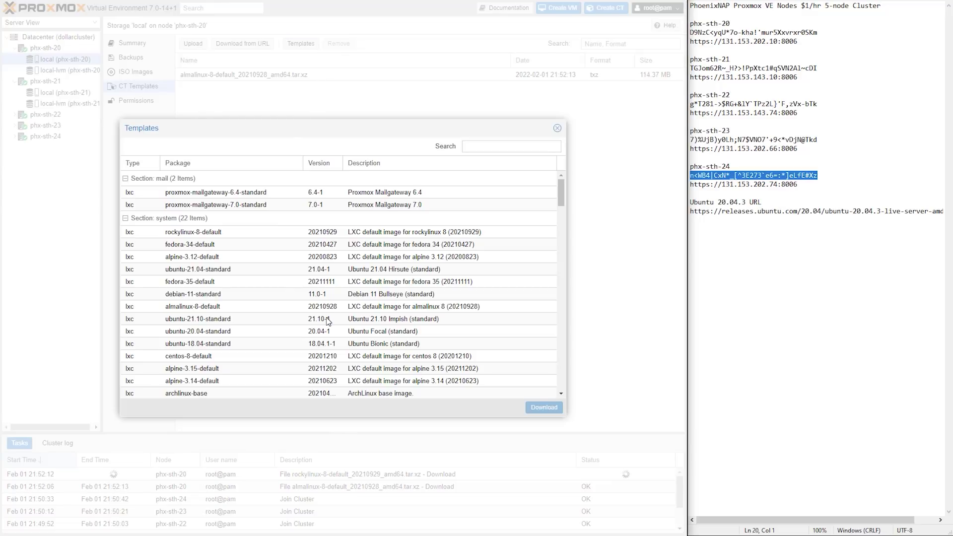
{"action": "scroll", "coordinate": [228, 309], "scroll_direction": "down", "scroll_amount": 6}
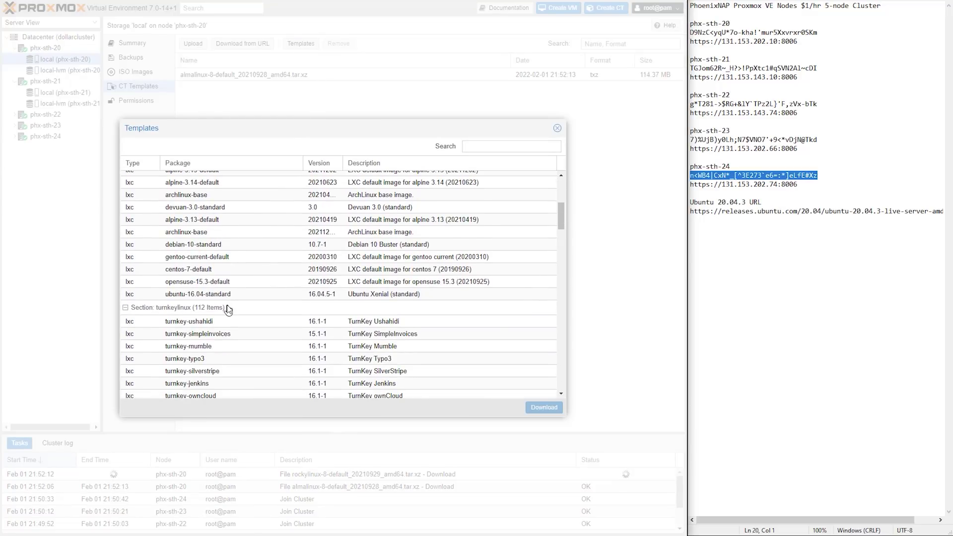
{"action": "scroll", "coordinate": [257, 255], "scroll_direction": "up", "scroll_amount": 2}
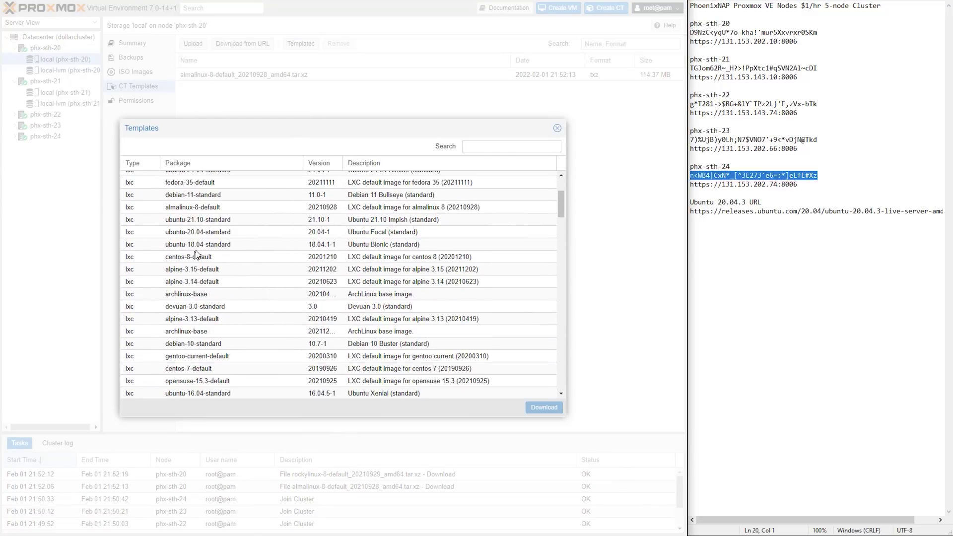
{"action": "left_click", "coordinate": [203, 232]}
{"action": "left_click", "coordinate": [543, 408]}
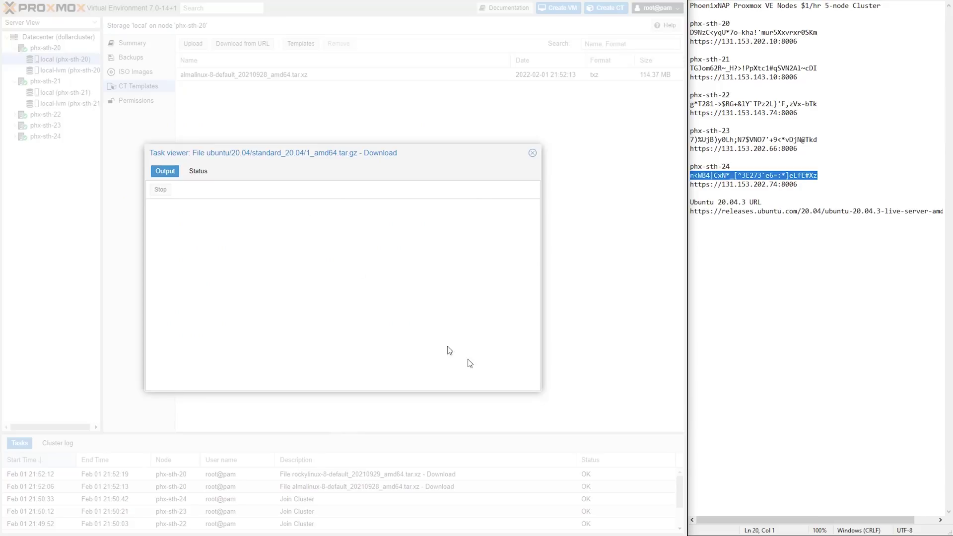
{"action": "left_click", "coordinate": [533, 155]}
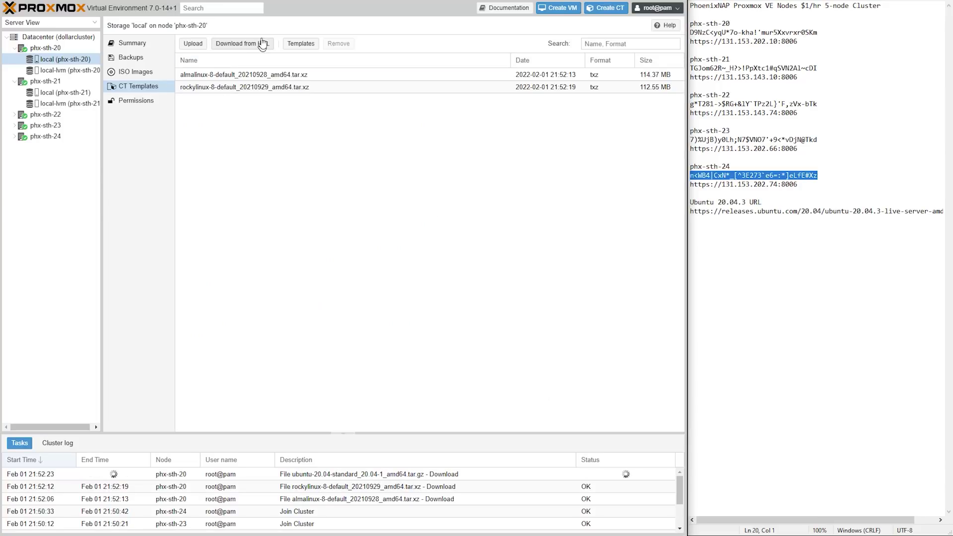
Step: Search the templates for 'sql' and download the TurnKey PostgreSQL template
{"action": "left_click", "coordinate": [299, 43]}
{"action": "scroll", "coordinate": [339, 326], "scroll_direction": "down", "scroll_amount": 10}
{"action": "scroll", "coordinate": [558, 258], "scroll_direction": "down", "scroll_amount": 3}
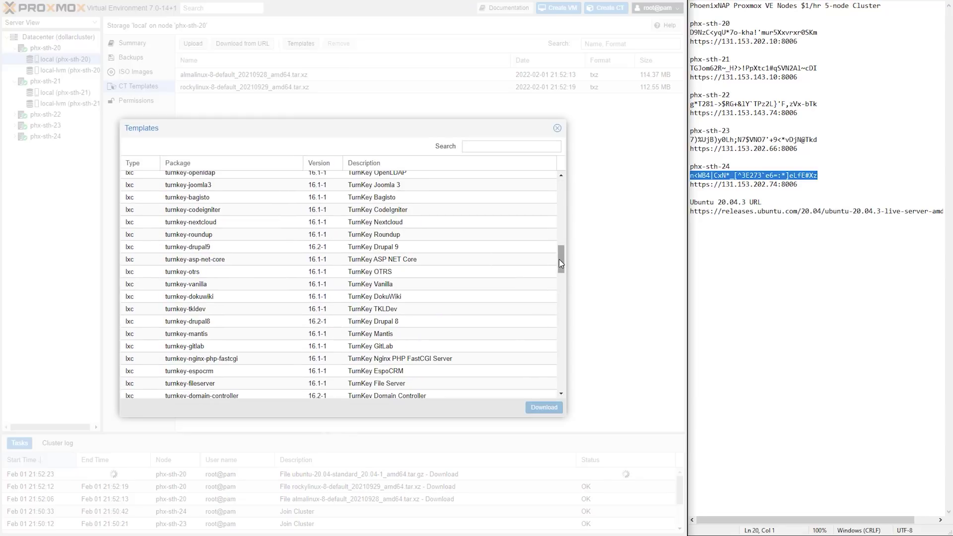
{"action": "left_click_drag", "start_coordinate": [559, 255], "coordinate": [556, 291]}
{"action": "left_click", "coordinate": [468, 146]}
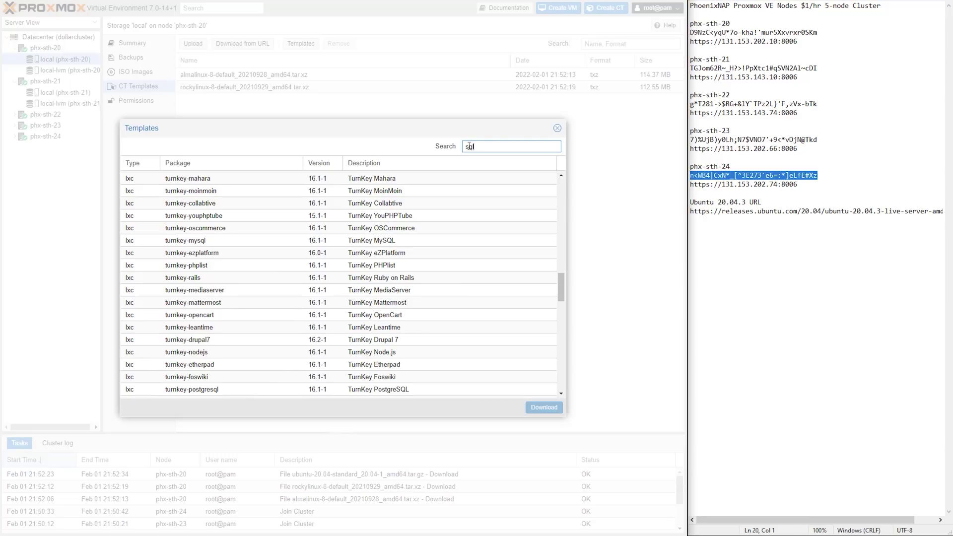
{"action": "left_click", "coordinate": [268, 205]}
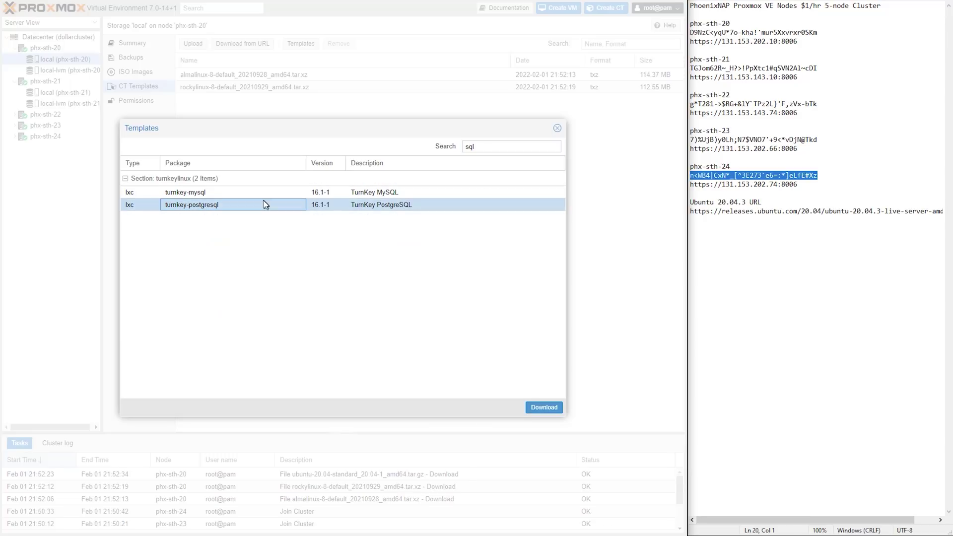
{"action": "left_click", "coordinate": [544, 407]}
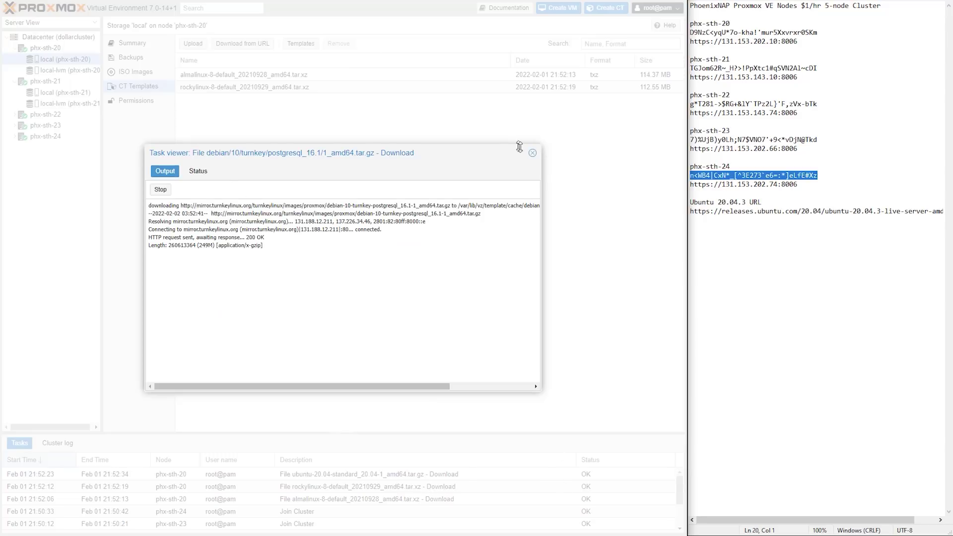
{"action": "left_click", "coordinate": [532, 153]}
Step: Download the TurnKey MySQL template and show the empty ISO image list
{"action": "left_click", "coordinate": [309, 48]}
{"action": "left_click", "coordinate": [478, 144]}
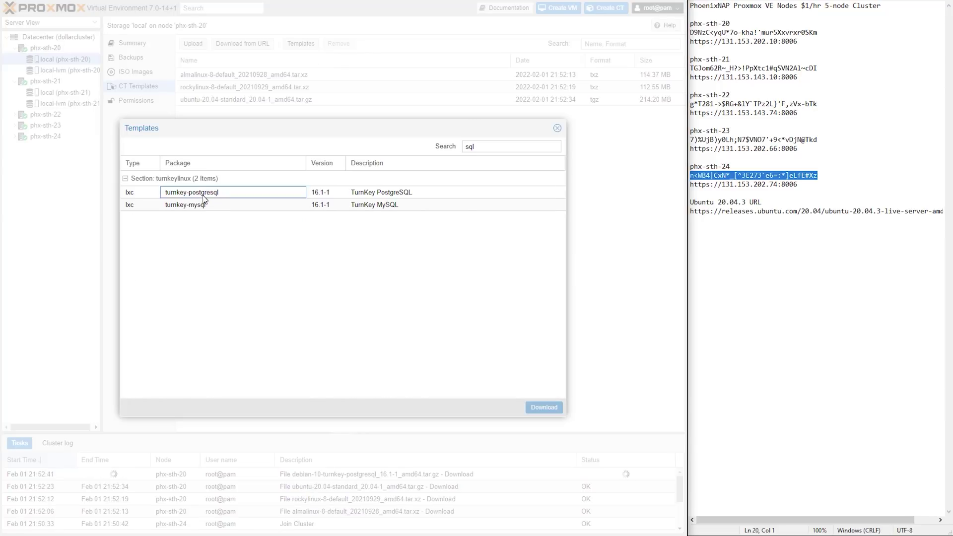
{"action": "left_click", "coordinate": [201, 204]}
{"action": "left_click", "coordinate": [548, 407]}
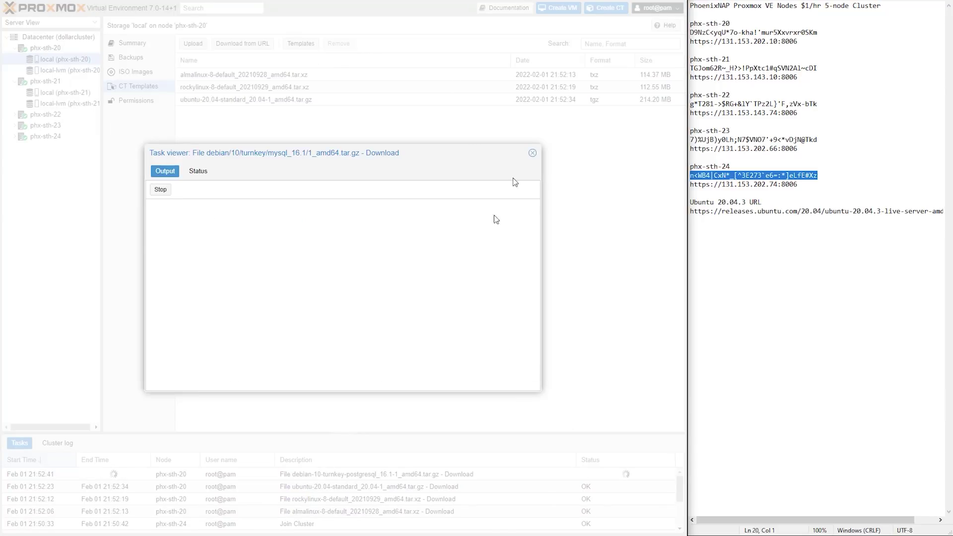
{"action": "left_click", "coordinate": [535, 154]}
{"action": "left_click", "coordinate": [144, 71]}
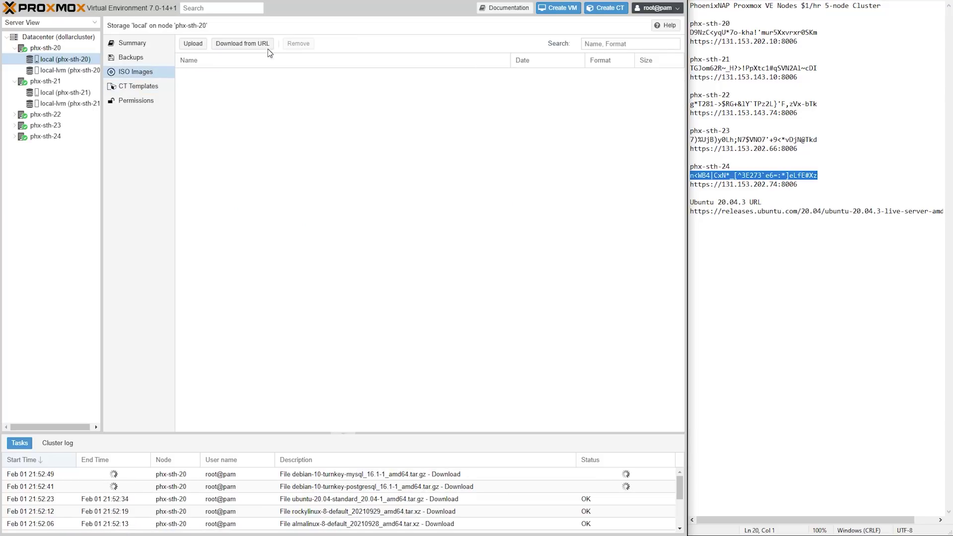
Step: Paste the Ubuntu 20.04.3 live-server ISO URL into Download from URL and query it
{"action": "left_click", "coordinate": [250, 44]}
{"action": "left_click", "coordinate": [746, 211]}
{"action": "left_click_drag", "start_coordinate": [691, 211], "coordinate": [943, 211]}
{"action": "key", "text": "ctrl+c"}
{"action": "left_click", "coordinate": [352, 253]}
{"action": "key", "text": "ctrl+v"}
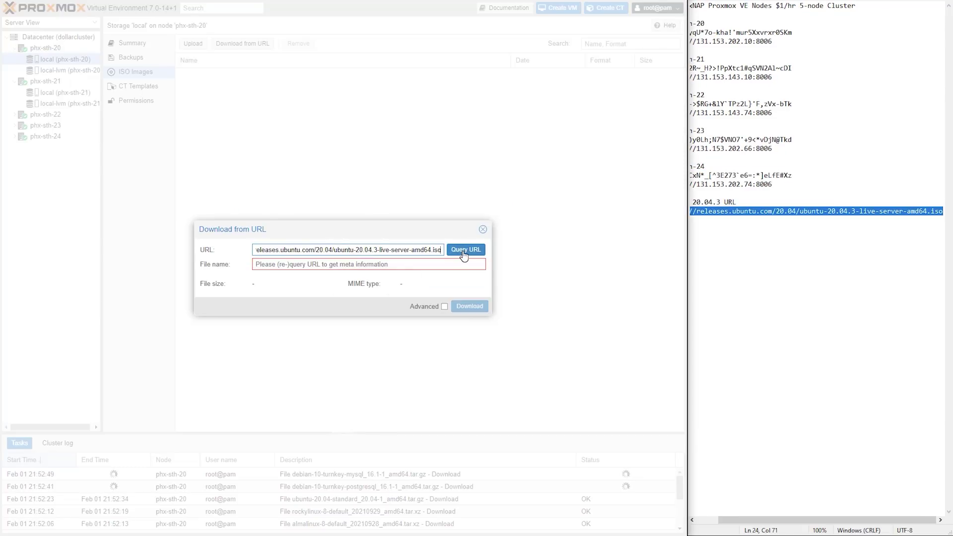
{"action": "left_click", "coordinate": [464, 250]}
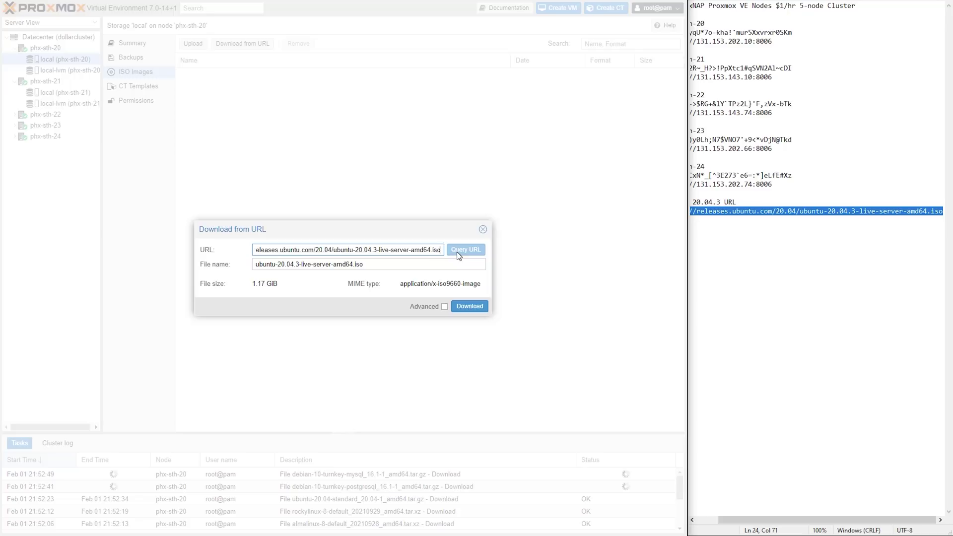
Step: Download the ISO with checksum left at None, then view phx-sth-20's summary
{"action": "left_click", "coordinate": [444, 306]}
{"action": "left_click", "coordinate": [289, 305]}
{"action": "left_click", "coordinate": [458, 329]}
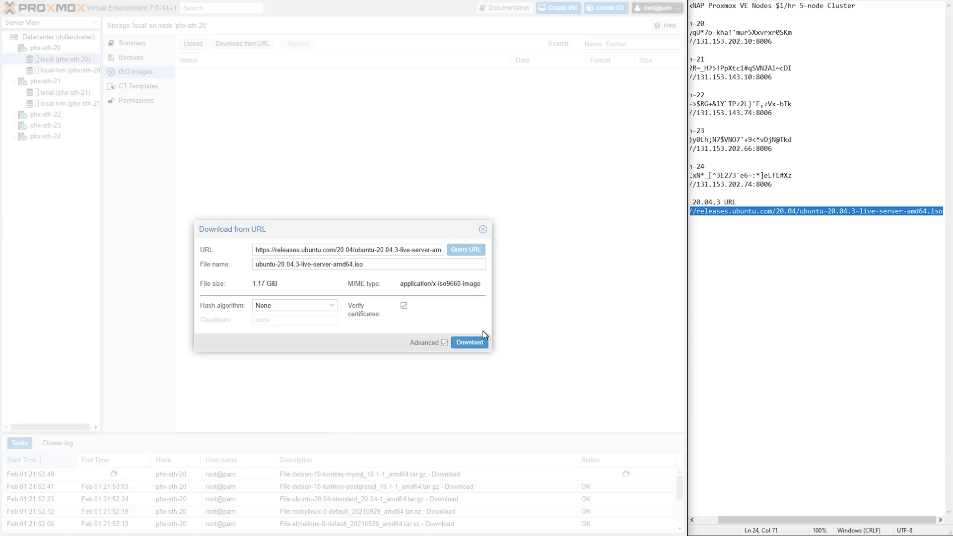
{"action": "left_click", "coordinate": [466, 340]}
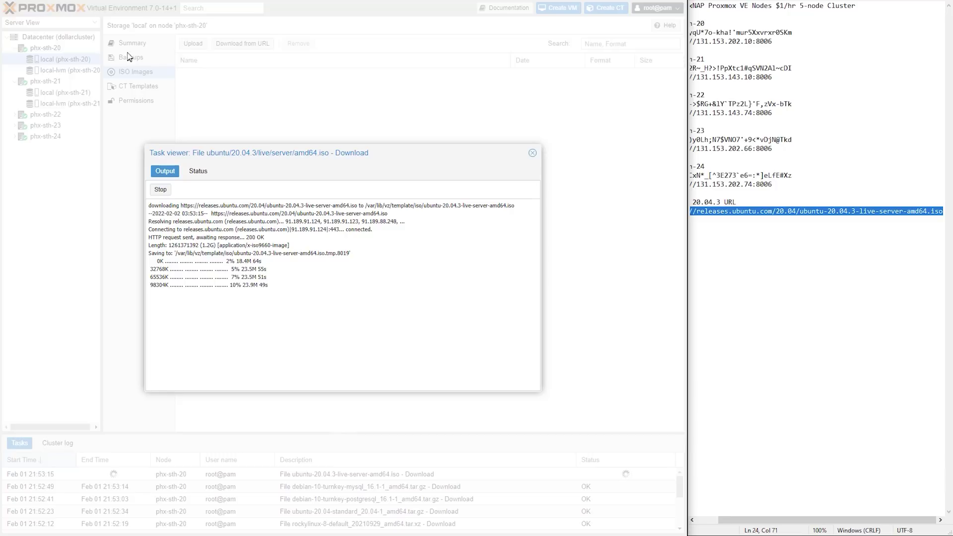
{"action": "left_click", "coordinate": [532, 153]}
{"action": "left_click", "coordinate": [45, 136]}
{"action": "left_click_drag", "start_coordinate": [504, 162], "coordinate": [587, 163]}
{"action": "left_click", "coordinate": [726, 175]}
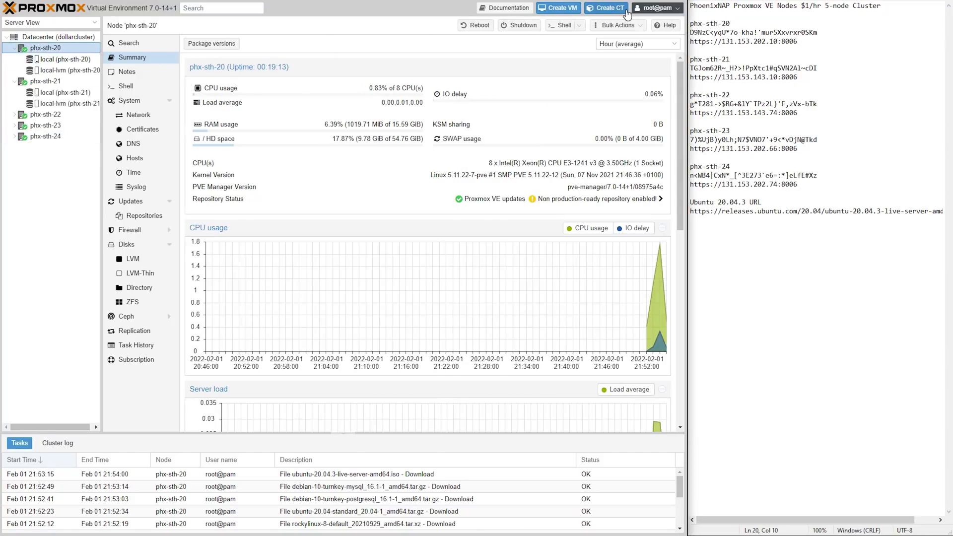
Step: Start a new container with CT ID 10001, hostname ubuntu001 and a root password
{"action": "left_click", "coordinate": [606, 8]}
{"action": "left_click", "coordinate": [251, 204]}
{"action": "key", "text": "Tab"}
{"action": "type", "text": "ub"}
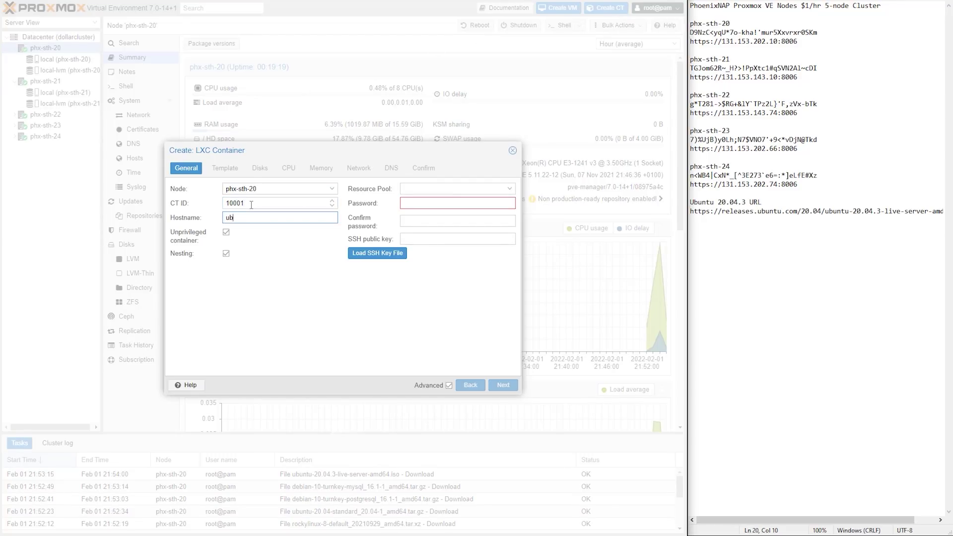
{"action": "left_click", "coordinate": [404, 203]}
{"action": "type", "text": "password"}
{"action": "key", "text": "Tab"}
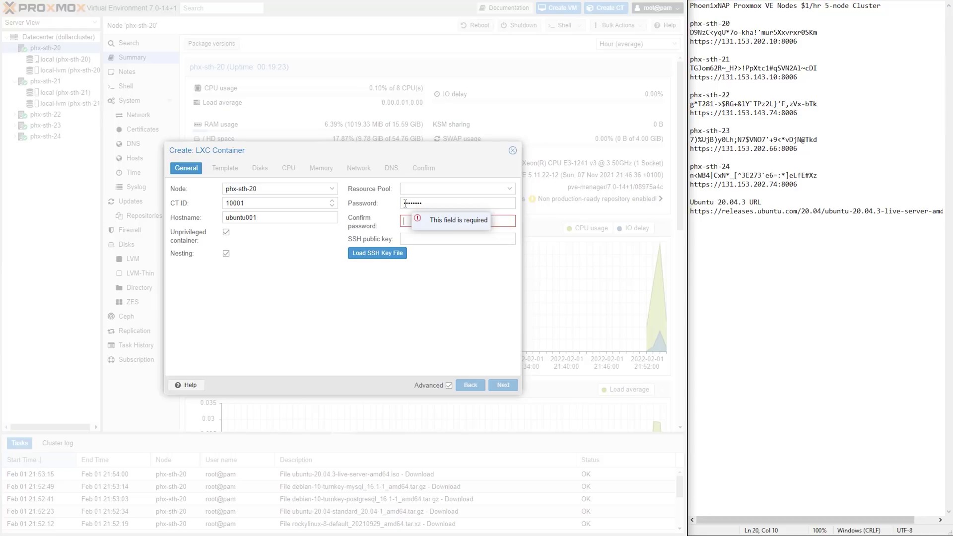
{"action": "type", "text": "password"}
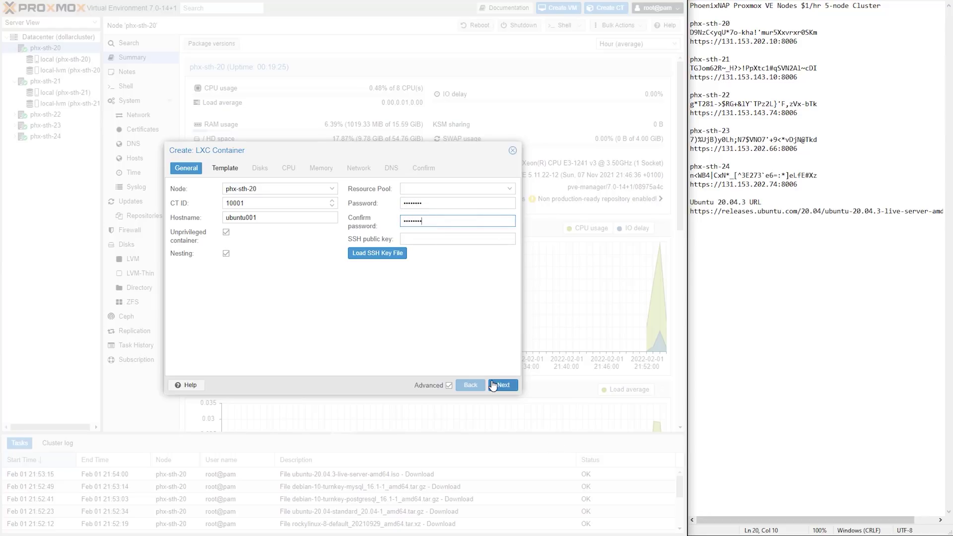
{"action": "left_click", "coordinate": [503, 385]}
Step: Choose the ubuntu-20.04-standard template from local storage
{"action": "left_click", "coordinate": [324, 192]}
{"action": "left_click", "coordinate": [324, 192]}
{"action": "left_click", "coordinate": [186, 168]}
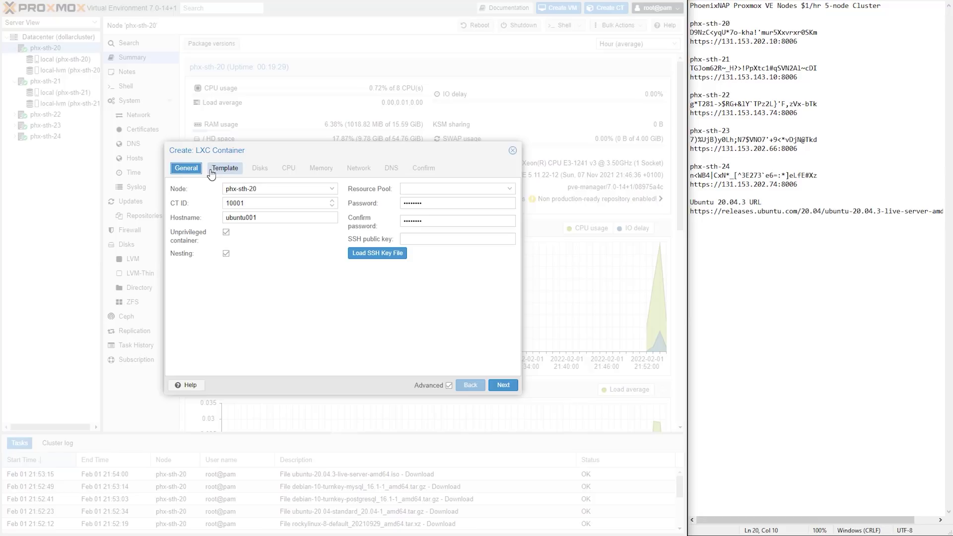
{"action": "left_click", "coordinate": [215, 171]}
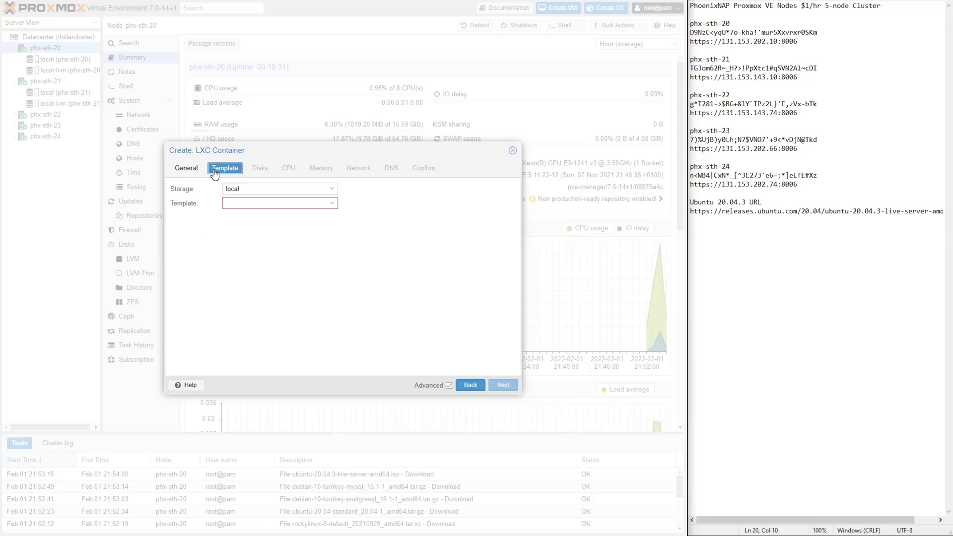
{"action": "left_click", "coordinate": [264, 201]}
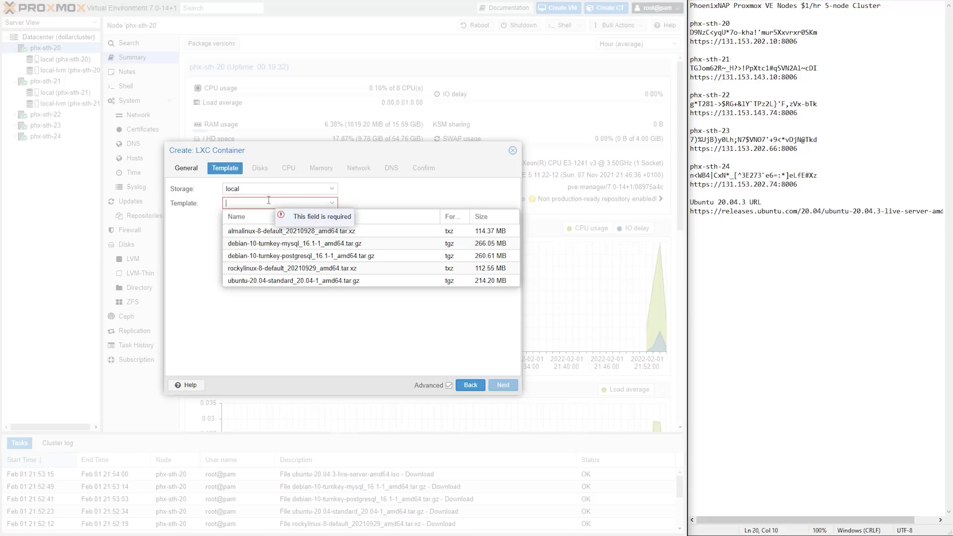
{"action": "left_click", "coordinate": [262, 280]}
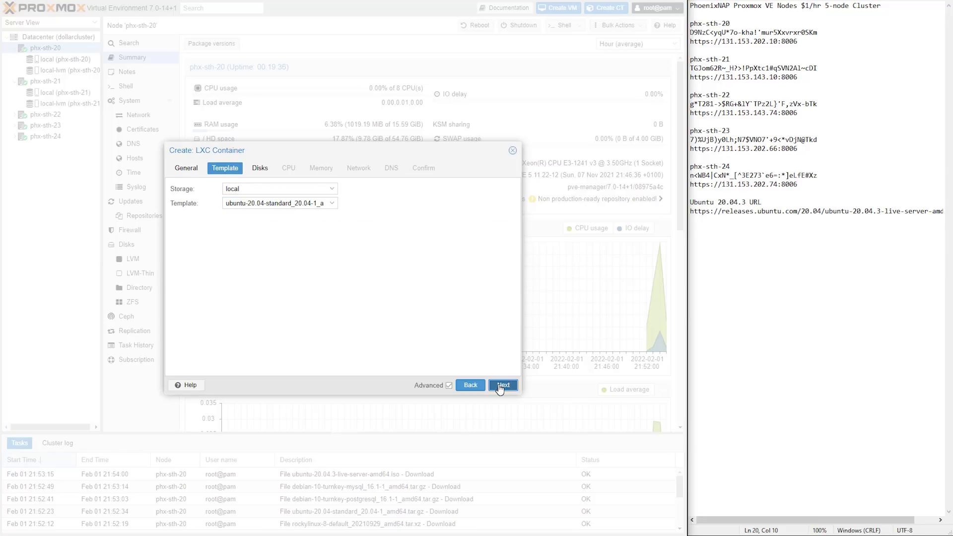
{"action": "left_click", "coordinate": [501, 385]}
Step: Give the container a 16 GiB root disk on local-lvm
{"action": "left_click", "coordinate": [345, 203]}
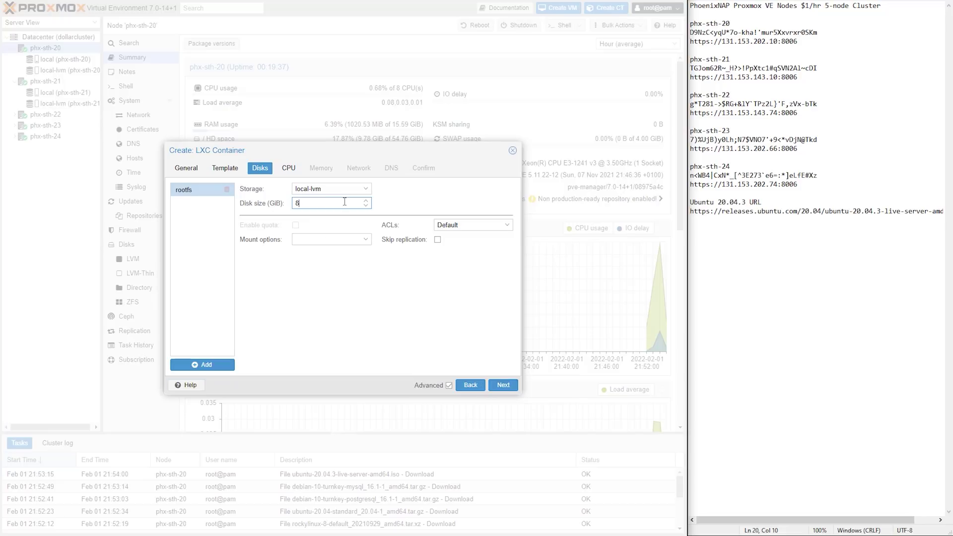
{"action": "left_click", "coordinate": [335, 190]}
{"action": "left_click", "coordinate": [422, 192]}
{"action": "left_click_drag", "start_coordinate": [323, 190], "coordinate": [163, 197]}
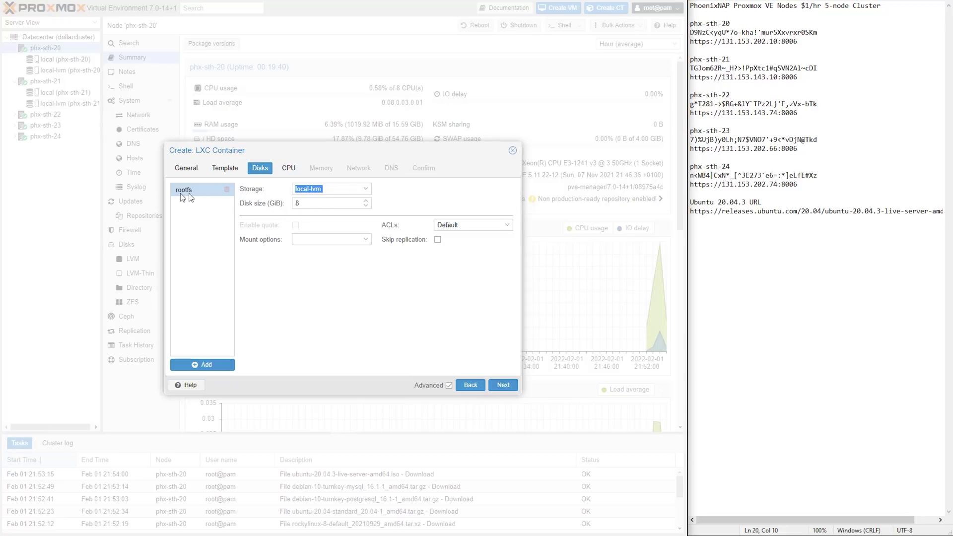
{"action": "left_click_drag", "start_coordinate": [298, 204], "coordinate": [276, 201]}
{"action": "type", "text": "16"}
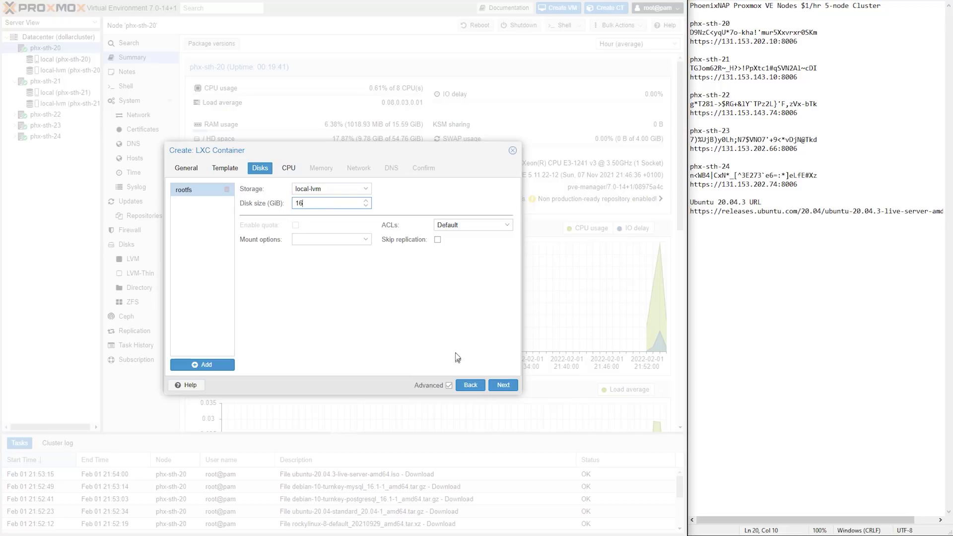
{"action": "left_click", "coordinate": [502, 385]}
Step: Set 4 CPU cores, review the memory, and begin editing the IPv4 address
{"action": "left_click_drag", "start_coordinate": [248, 189], "coordinate": [218, 183]}
{"action": "type", "text": "4"}
{"action": "left_click", "coordinate": [502, 385]}
{"action": "left_click_drag", "start_coordinate": [248, 189], "coordinate": [174, 179]}
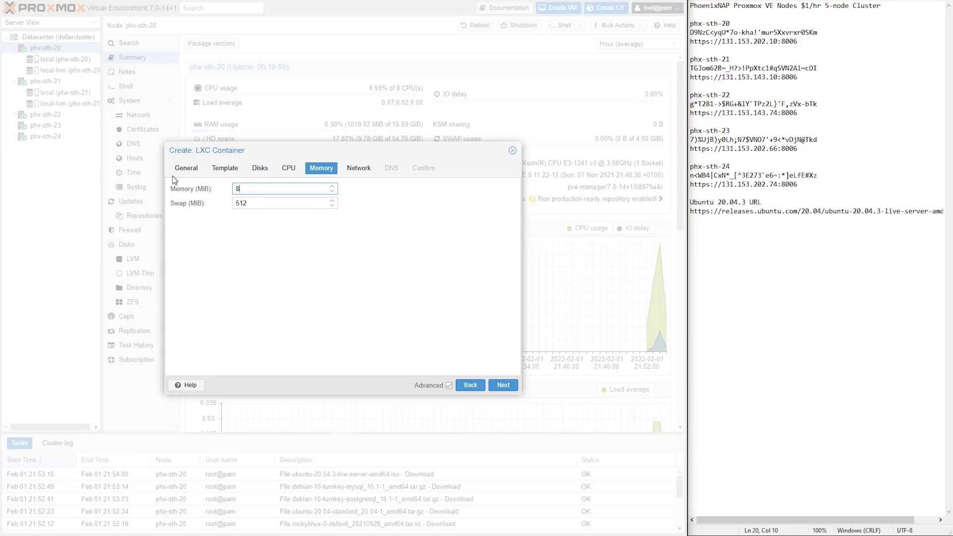
{"action": "left_click", "coordinate": [501, 385]}
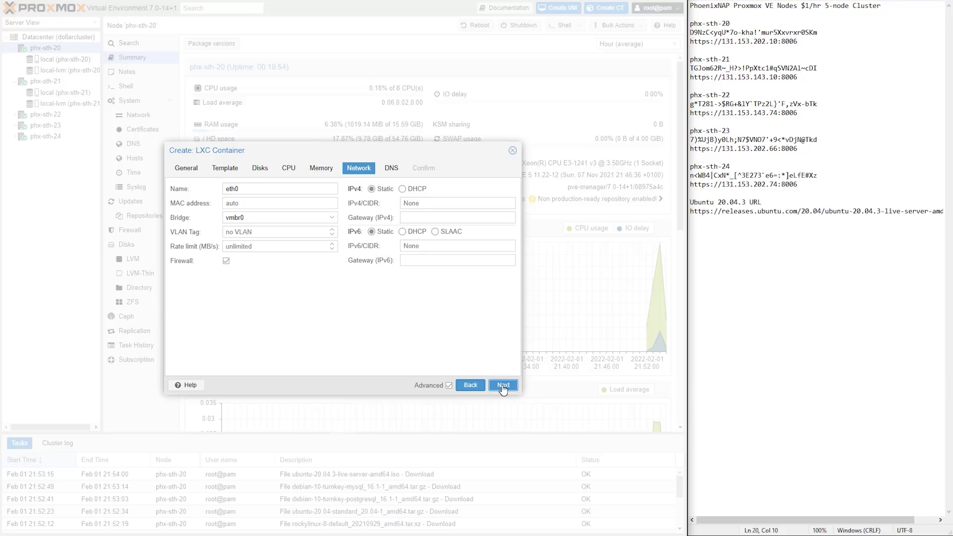
{"action": "left_click", "coordinate": [426, 201]}
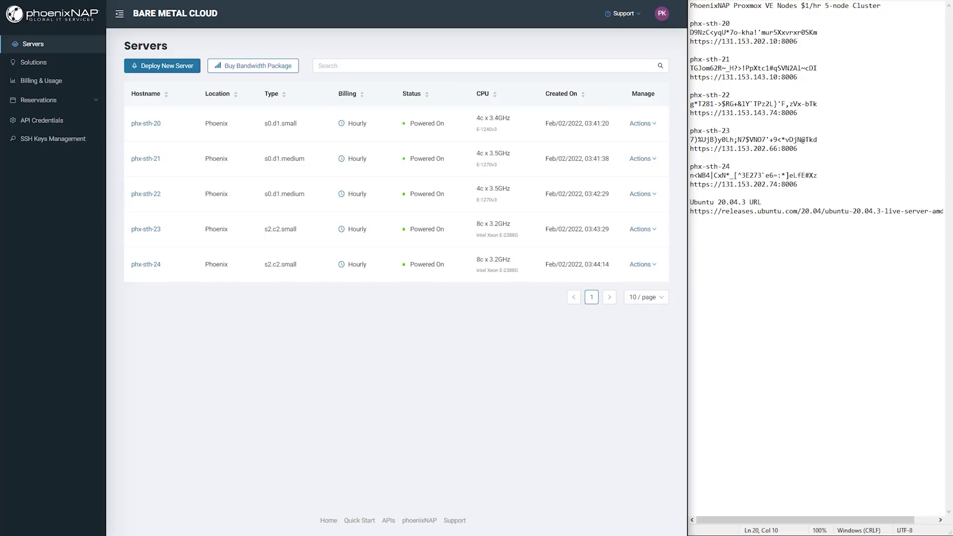
Step: Open phx-sth-20's Server Details in phoenixNAP Bare Metal Cloud
{"action": "left_click", "coordinate": [645, 125]}
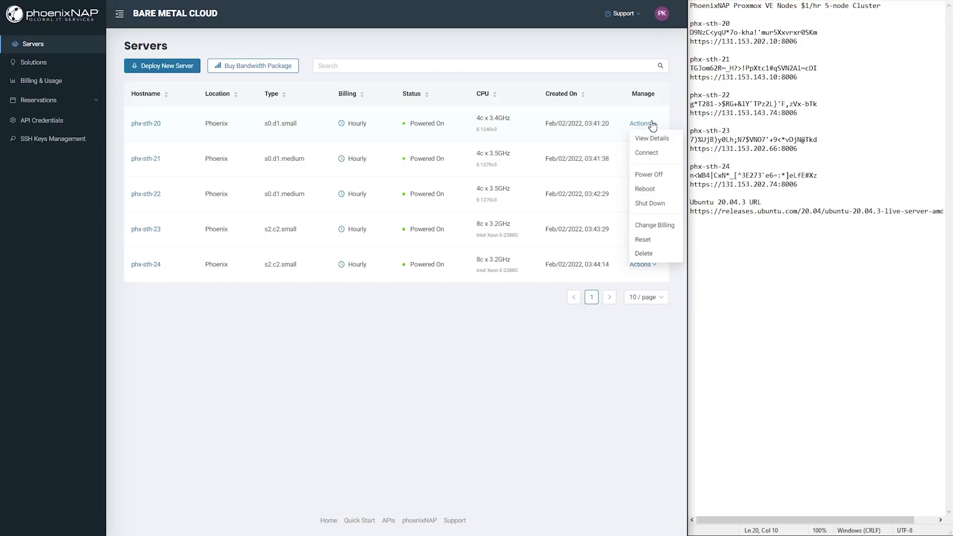
{"action": "left_click", "coordinate": [652, 138]}
{"action": "scroll", "coordinate": [334, 306], "scroll_direction": "down", "scroll_amount": 3}
Step: Select the public IPs from 131.153.202.11 onward, clear the selection, and return to Proxmox
{"action": "left_click_drag", "start_coordinate": [249, 336], "coordinate": [198, 336]}
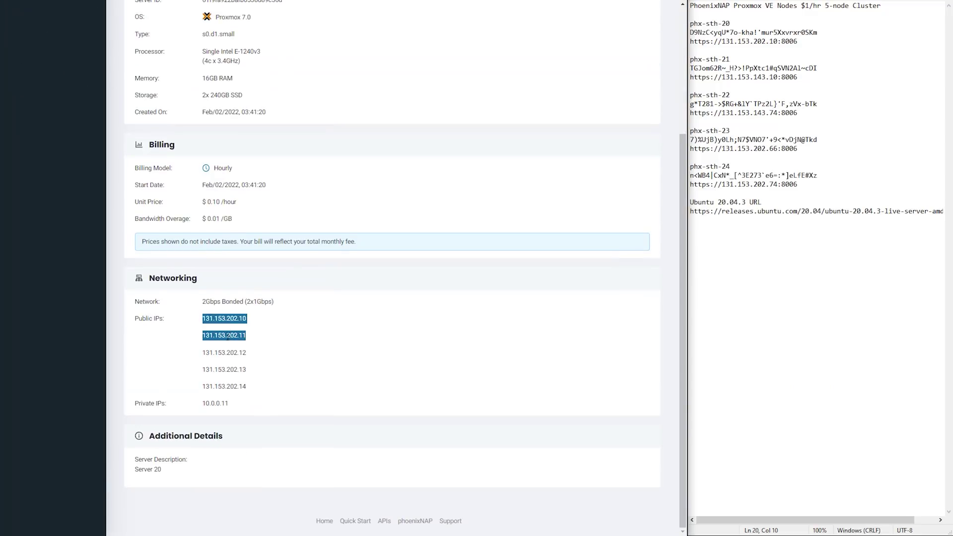
{"action": "left_click", "coordinate": [228, 336]}
{"action": "double_click", "coordinate": [243, 335]}
{"action": "left_click_drag", "start_coordinate": [203, 336], "coordinate": [242, 383]}
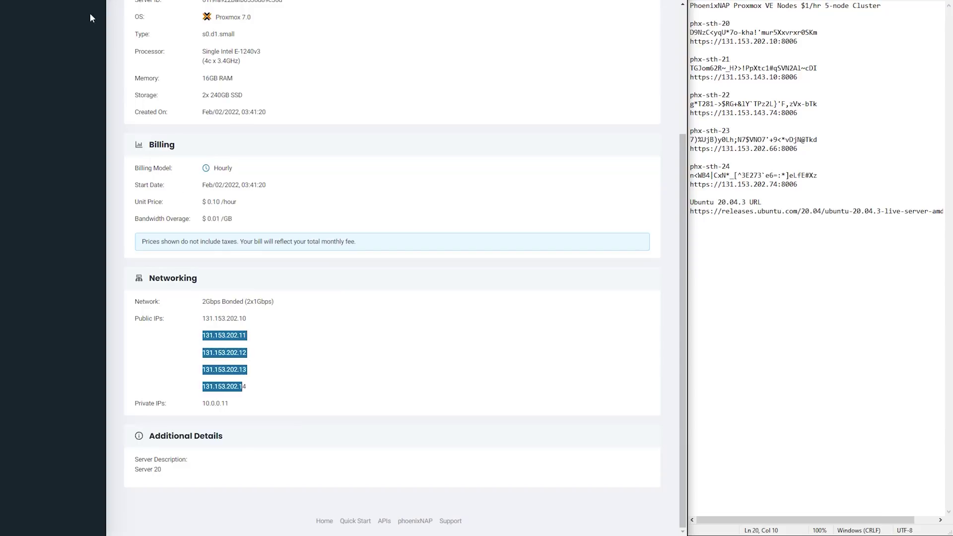
{"action": "left_click", "coordinate": [334, 307]}
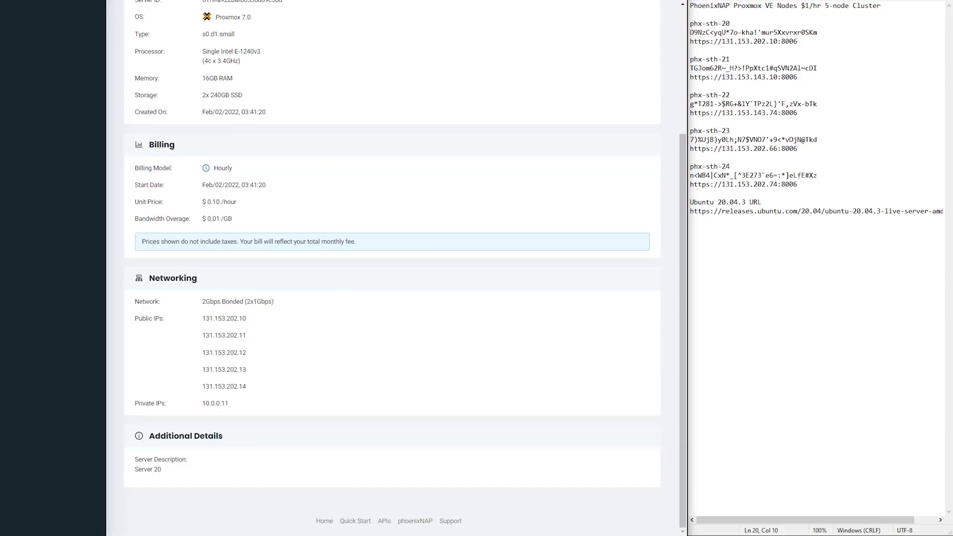
{"action": "key", "text": "ctrl+Tab"}
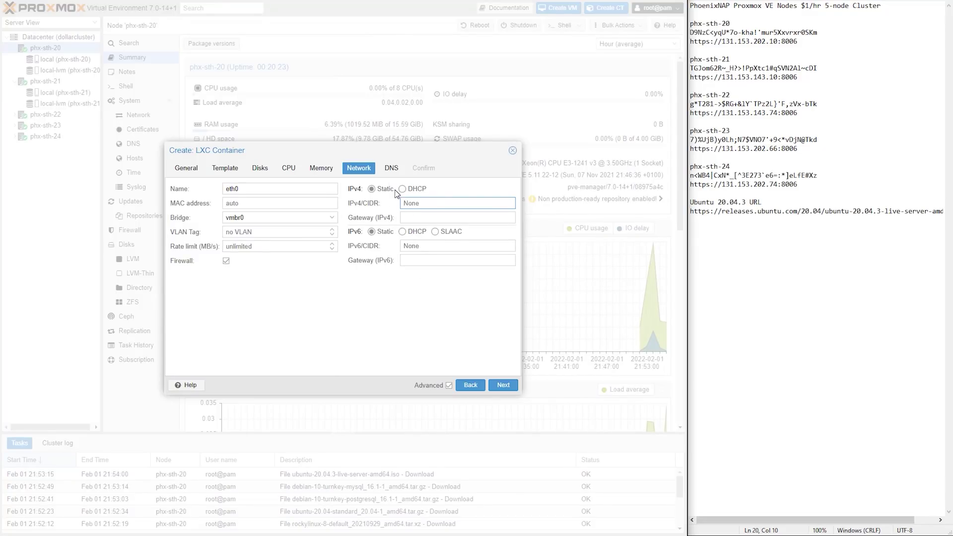
Step: Accept the network and DNS defaults, enable start after creation, and create container 10001
{"action": "left_click", "coordinate": [501, 387]}
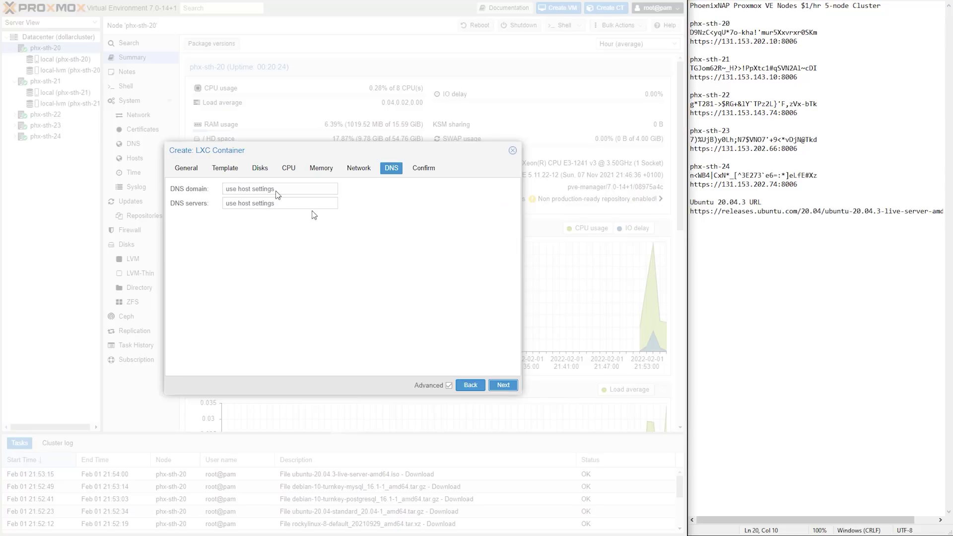
{"action": "left_click", "coordinate": [501, 385]}
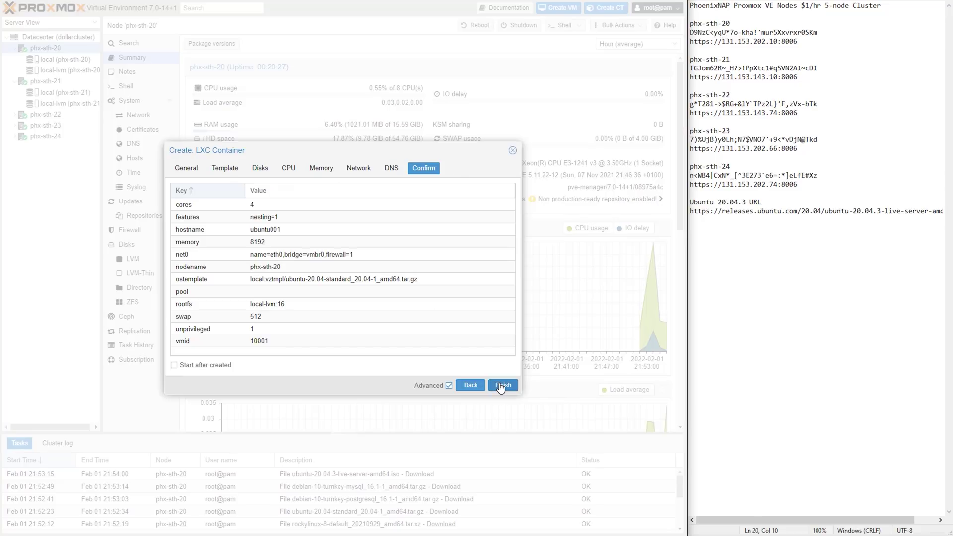
{"action": "double_click", "coordinate": [217, 369]}
{"action": "left_click", "coordinate": [507, 387]}
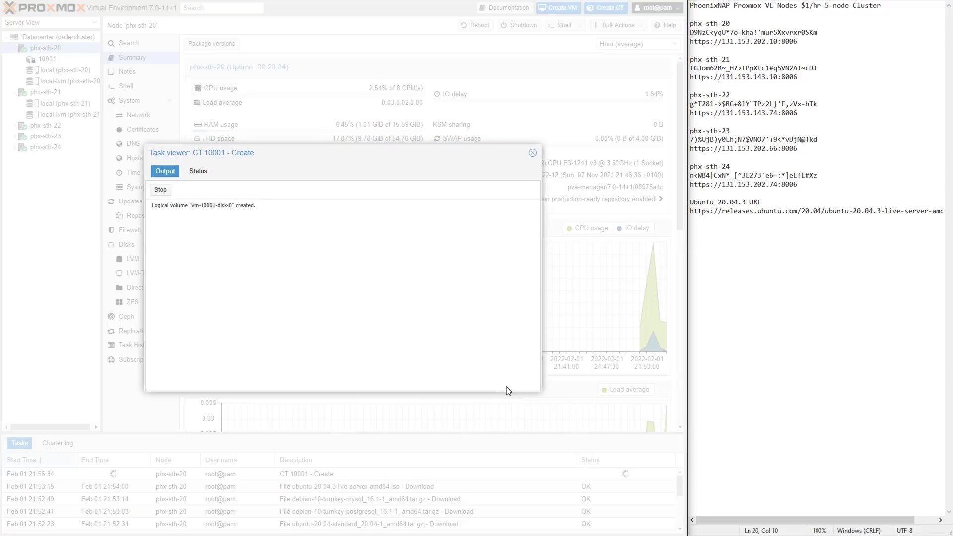
{"action": "left_click", "coordinate": [532, 152]}
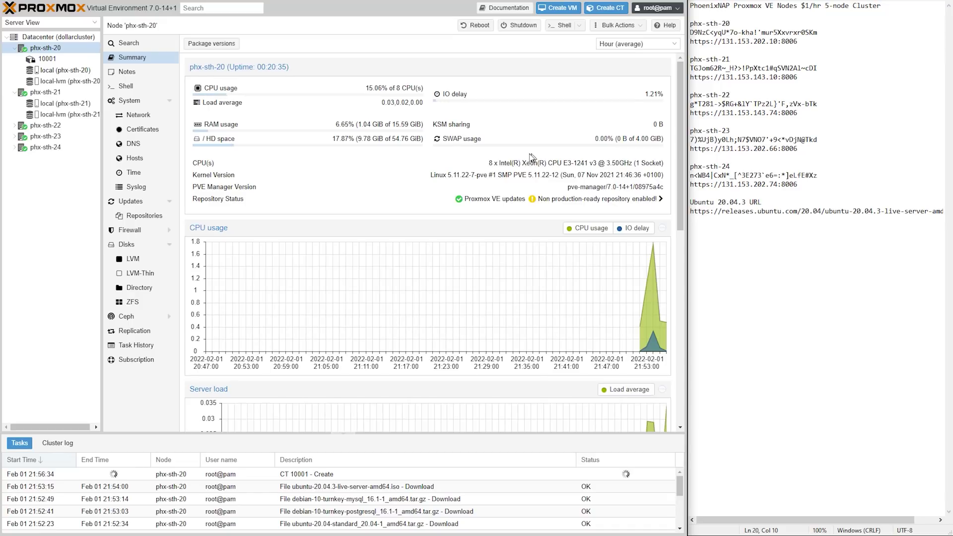
Step: Start a new VM with ID 20001 and name it ubuntuvm001
{"action": "left_click", "coordinate": [563, 9]}
{"action": "double_click", "coordinate": [267, 205]}
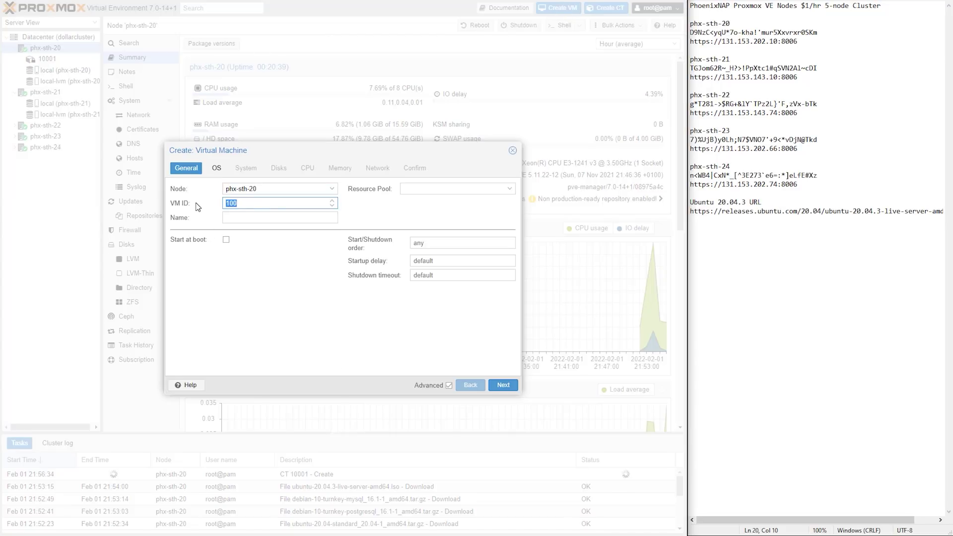
{"action": "type", "text": "20001"}
{"action": "left_click", "coordinate": [227, 217]}
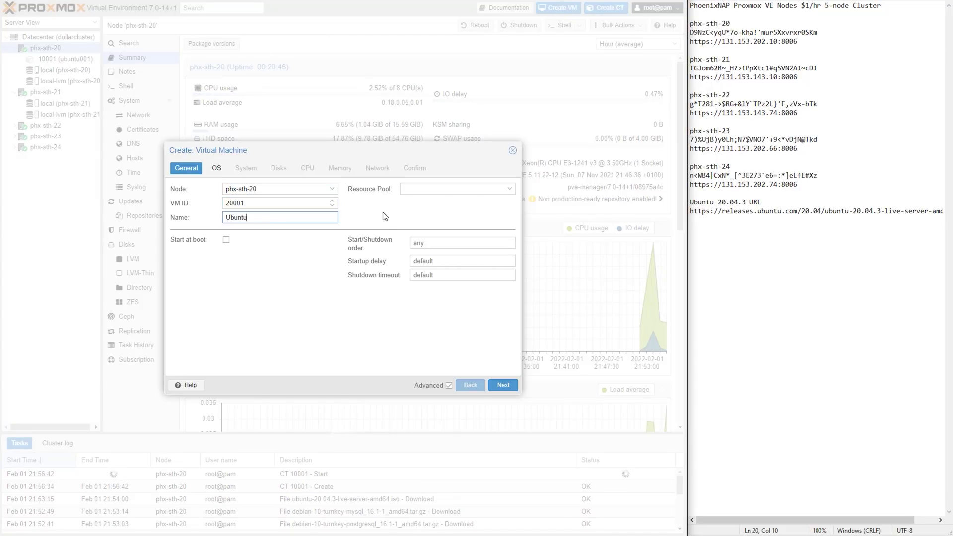
{"action": "key", "text": "BackSpace"}
{"action": "left_click", "coordinate": [229, 218]}
{"action": "key", "text": "BackSpace"}
{"action": "type", "text": "u"}
{"action": "left_click", "coordinate": [472, 190]}
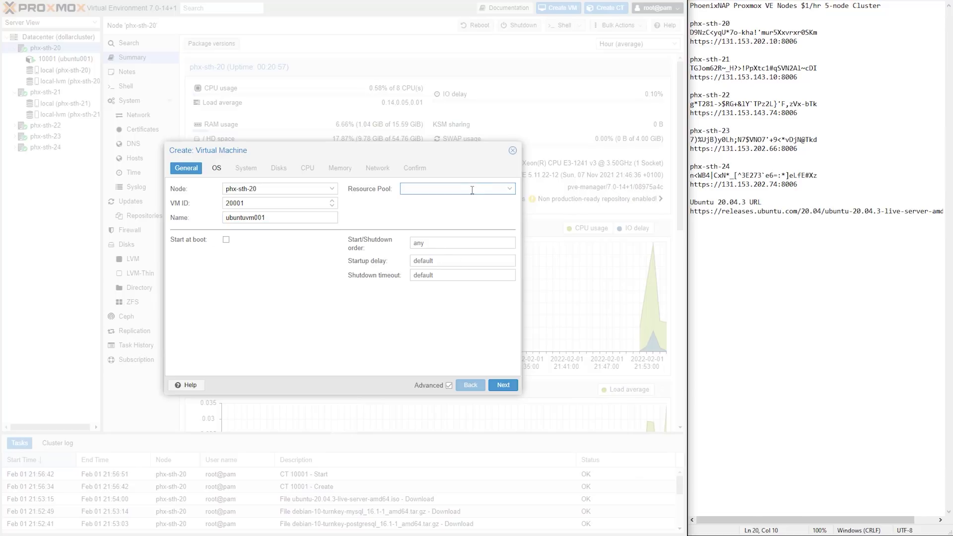
Step: Choose the Ubuntu 20.04.3 ISO and make the VM's disk a VirtIO Block device
{"action": "left_click", "coordinate": [503, 385]}
{"action": "left_click", "coordinate": [258, 217]}
{"action": "left_click", "coordinate": [283, 248]}
{"action": "left_click", "coordinate": [503, 385]}
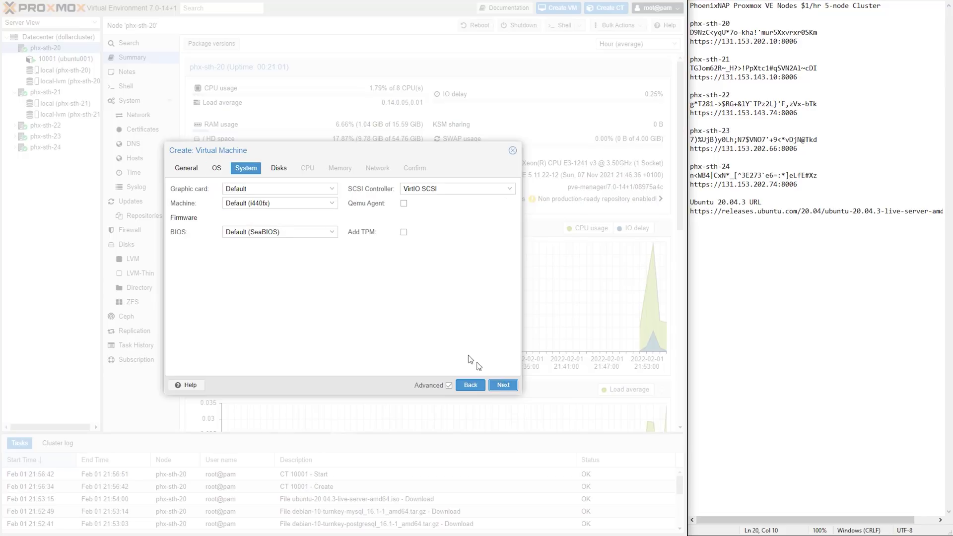
{"action": "left_click", "coordinate": [503, 385]}
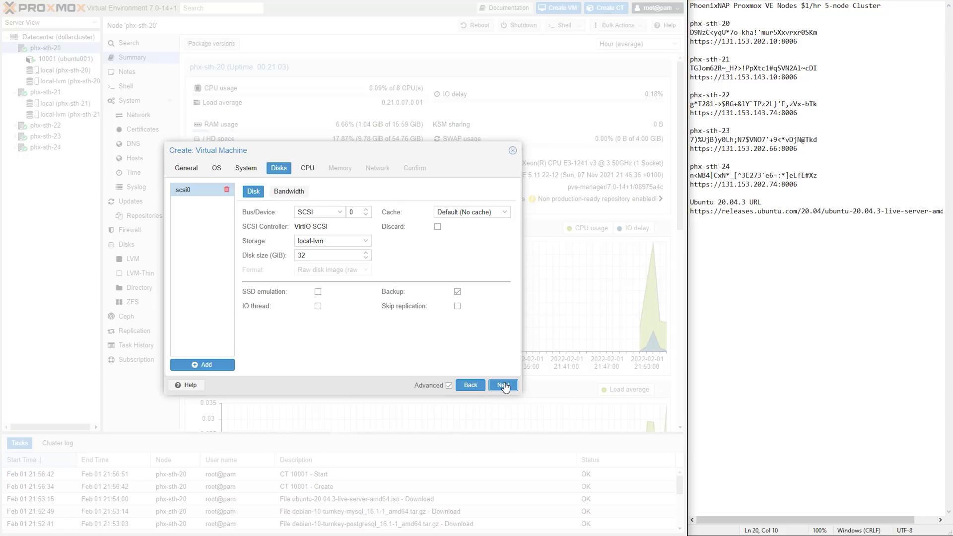
{"action": "left_click", "coordinate": [320, 212]}
{"action": "left_click", "coordinate": [320, 242]}
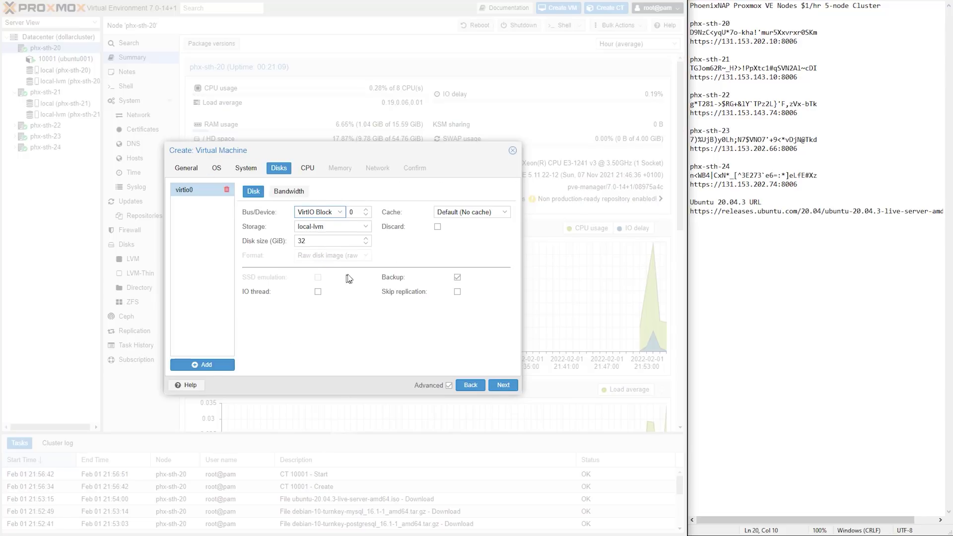
Step: Give the VM 4 CPU cores and 8192 MiB of memory
{"action": "left_click", "coordinate": [502, 385]}
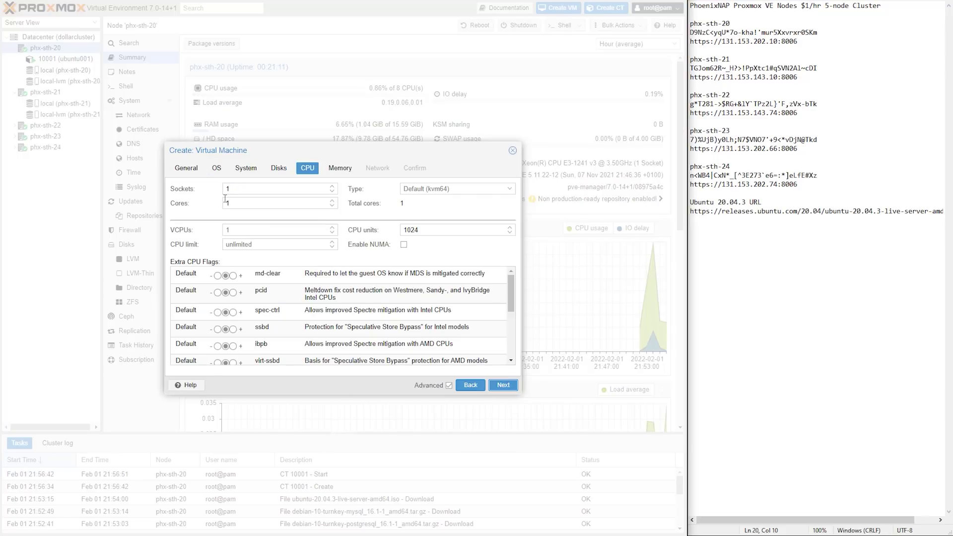
{"action": "double_click", "coordinate": [246, 202]}
{"action": "type", "text": "4"}
{"action": "left_click", "coordinate": [503, 385]}
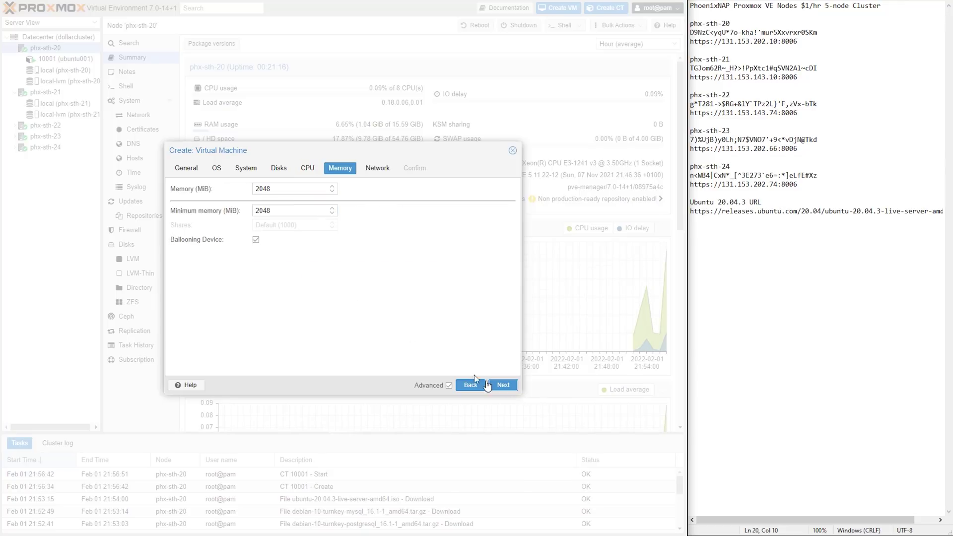
{"action": "double_click", "coordinate": [278, 189]}
{"action": "type", "text": "8192"}
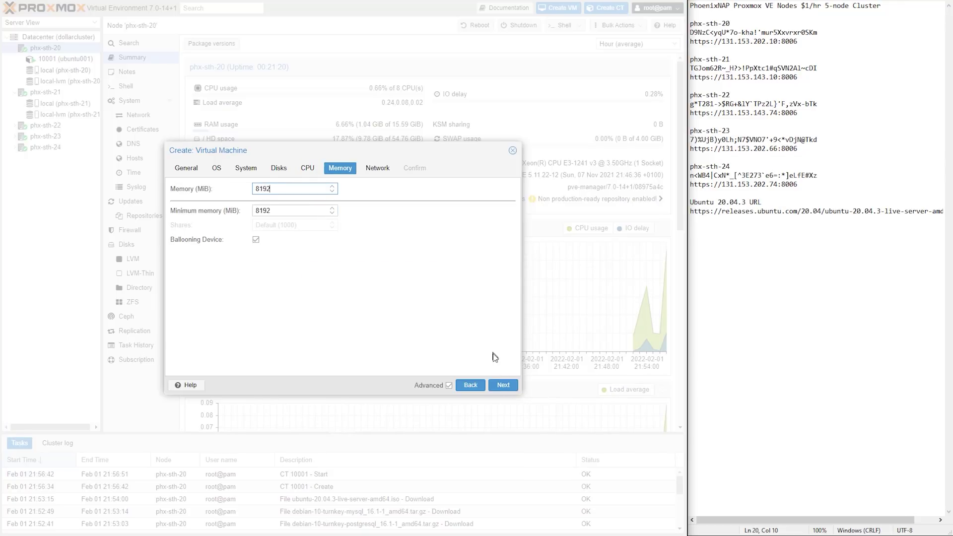
Step: Keep vmbr0 as the network bridge, leave start-after-create off, and create the VM
{"action": "left_click", "coordinate": [503, 385]}
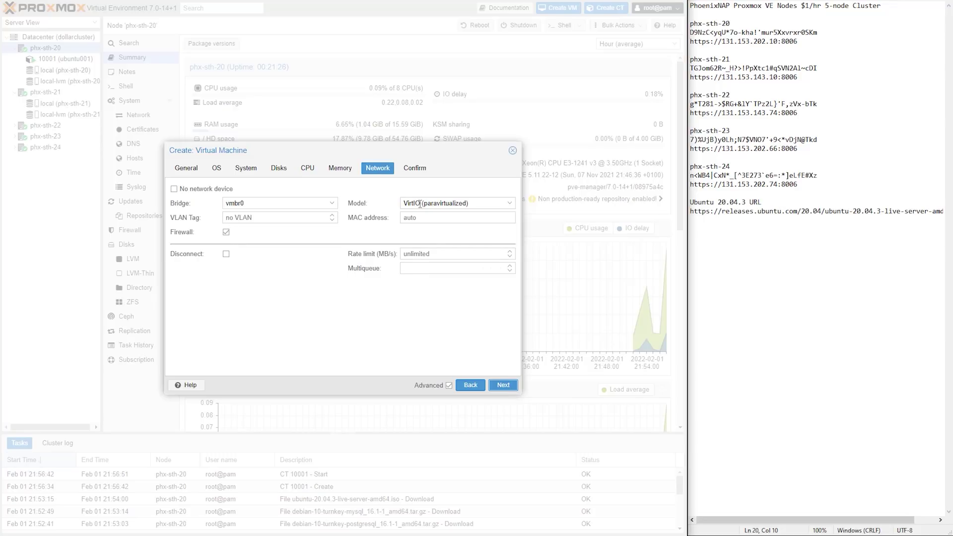
{"action": "left_click", "coordinate": [290, 204]}
{"action": "left_click", "coordinate": [236, 230]}
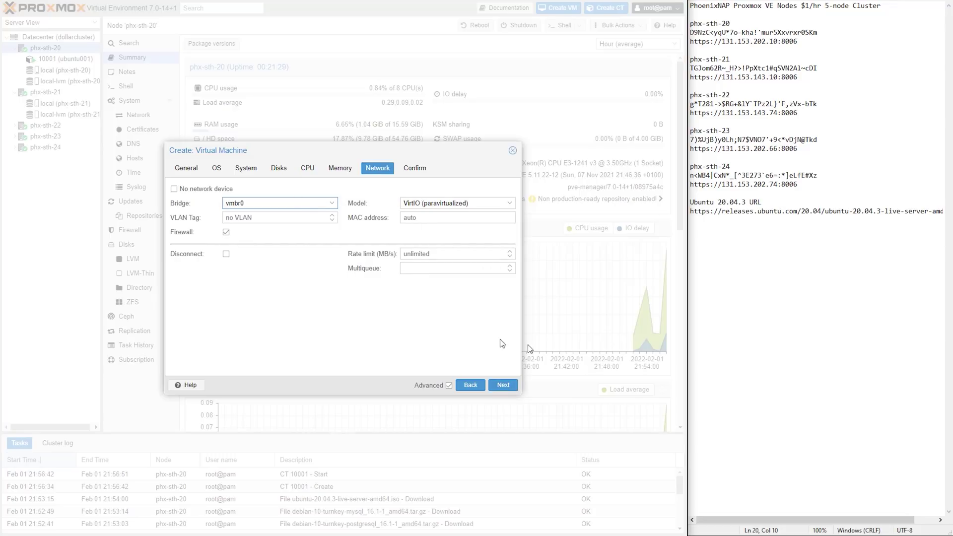
{"action": "left_click", "coordinate": [504, 388]}
{"action": "left_click", "coordinate": [217, 366]}
{"action": "left_click", "coordinate": [217, 366]}
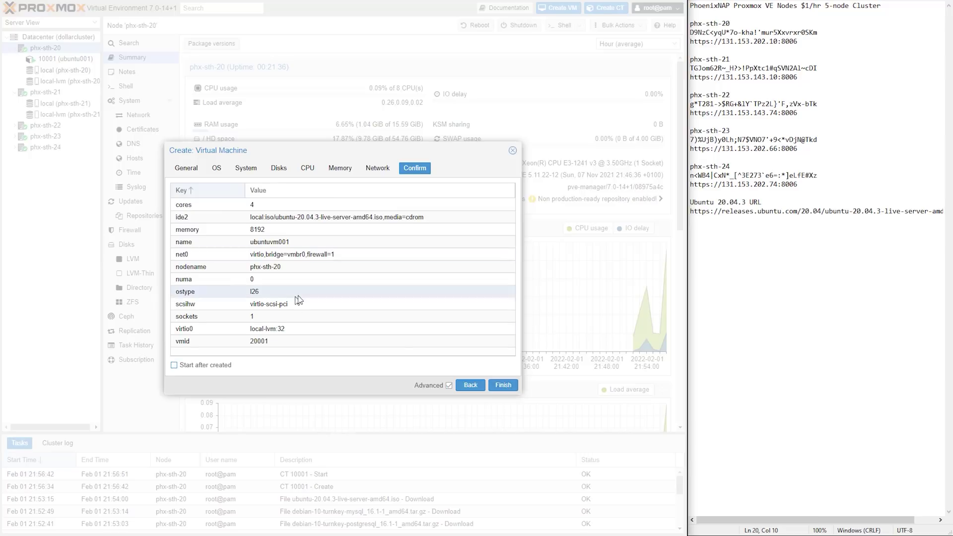
{"action": "left_click", "coordinate": [503, 385]}
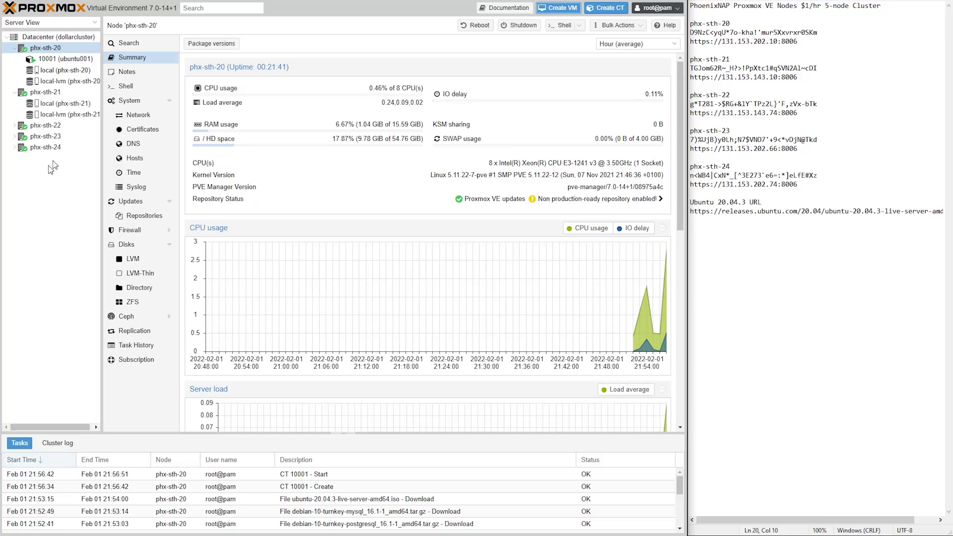
Step: Migrate container 10001 to target node phx-sth-23
{"action": "left_click", "coordinate": [66, 60]}
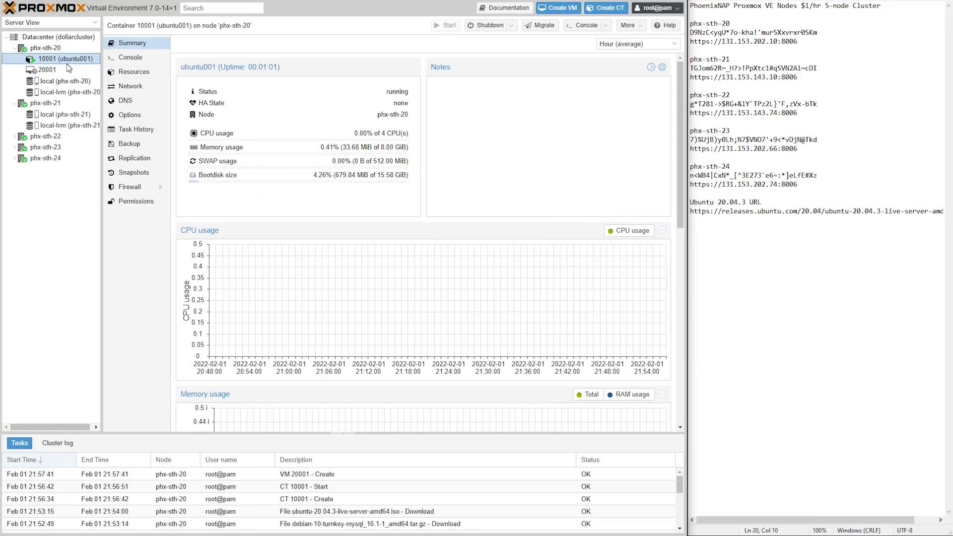
{"action": "right_click", "coordinate": [73, 65]}
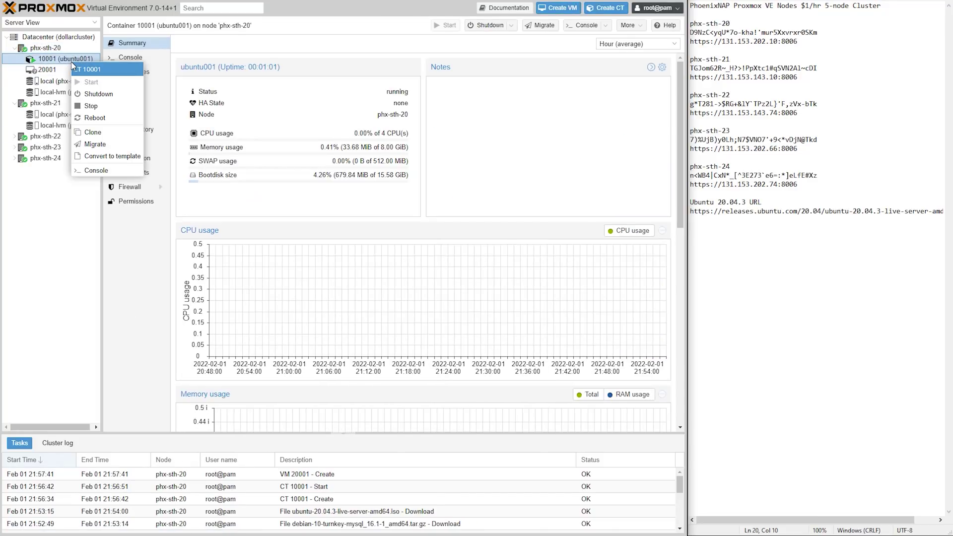
{"action": "left_click", "coordinate": [94, 144]}
{"action": "left_click", "coordinate": [446, 245]}
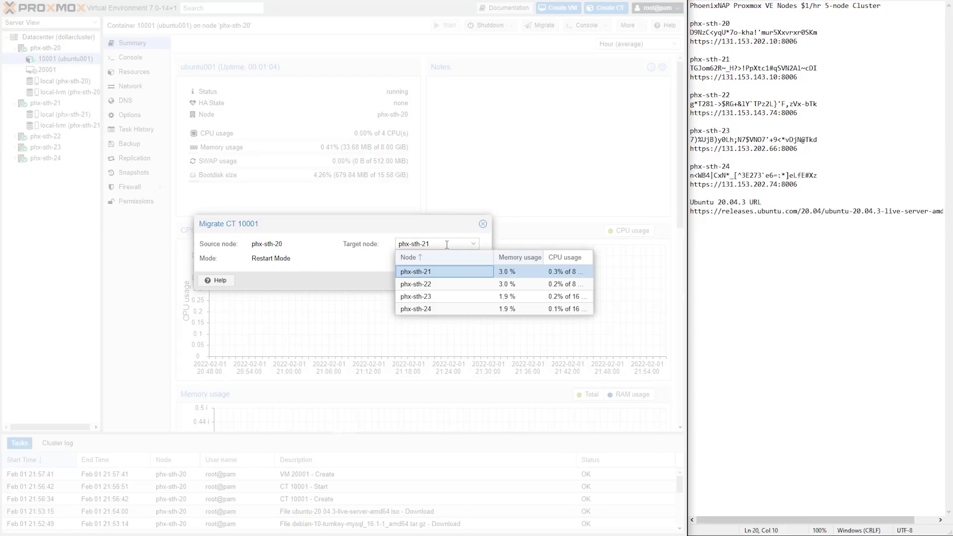
{"action": "left_click", "coordinate": [446, 298]}
{"action": "left_click", "coordinate": [463, 282]}
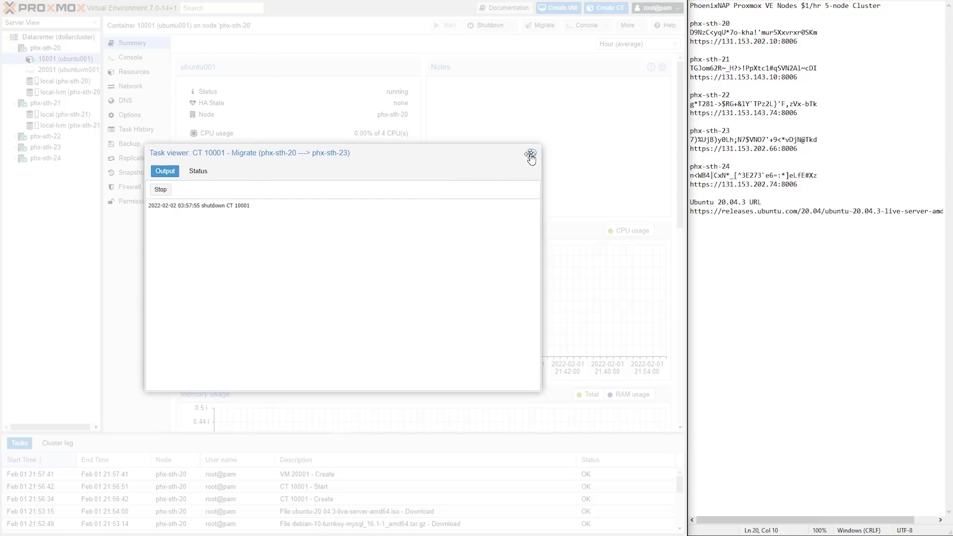
Step: Close the migration log and show VM 20001's hardware list
{"action": "left_click", "coordinate": [531, 154]}
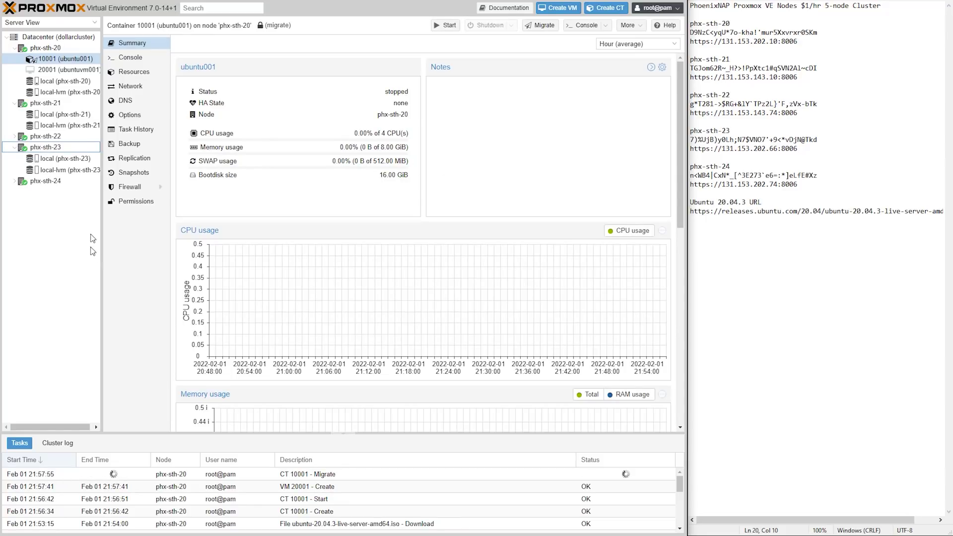
{"action": "left_click", "coordinate": [63, 72]}
{"action": "left_click", "coordinate": [130, 72]}
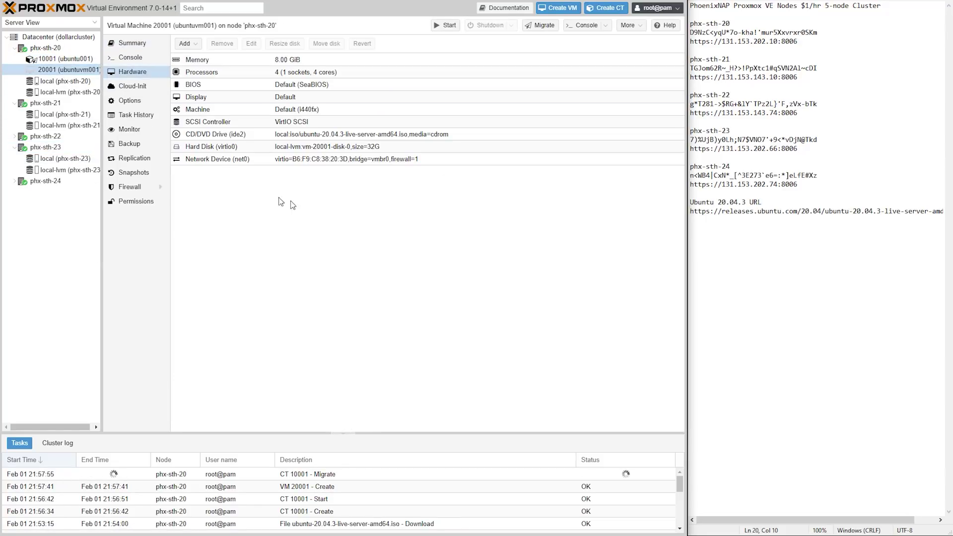
Step: Add an 8 GB hard disk on local-lvm storage to VM 20001
{"action": "left_click", "coordinate": [185, 44]}
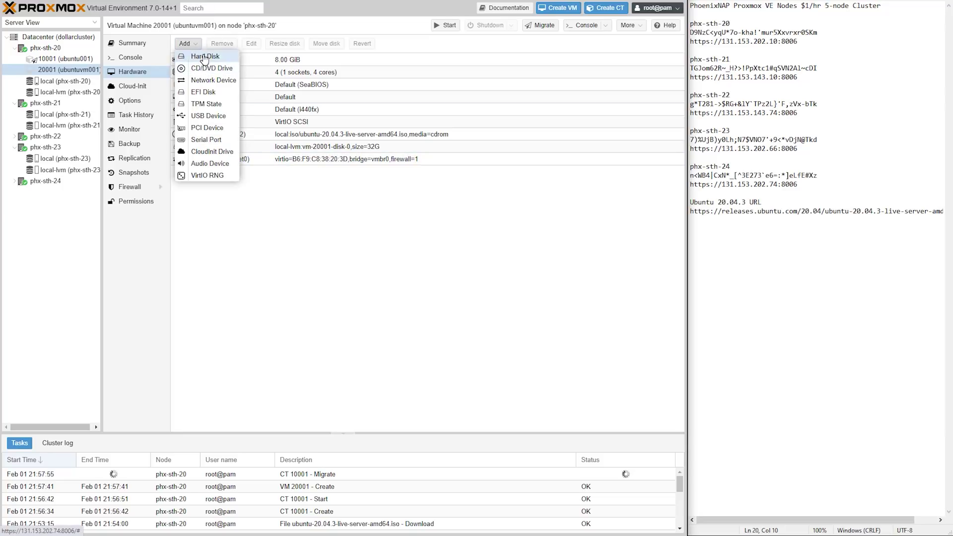
{"action": "left_click", "coordinate": [204, 57]}
{"action": "left_click", "coordinate": [285, 251]}
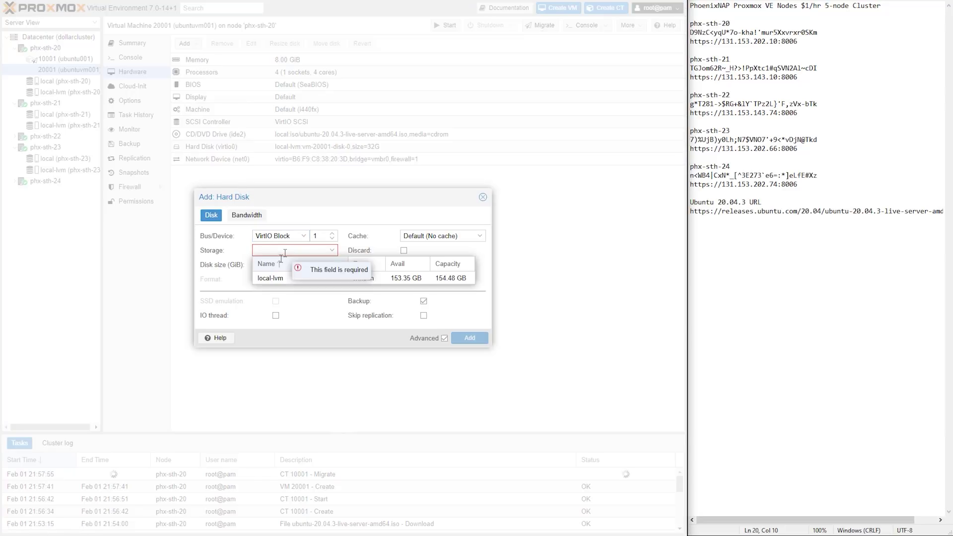
{"action": "left_click", "coordinate": [273, 278]}
{"action": "double_click", "coordinate": [272, 264]}
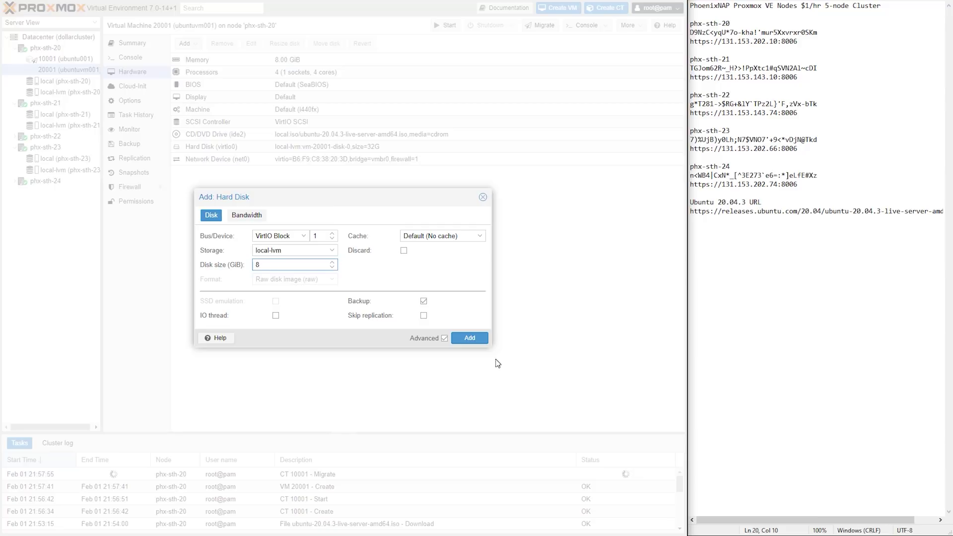
{"action": "type", "text": "8"}
{"action": "left_click", "coordinate": [474, 339]}
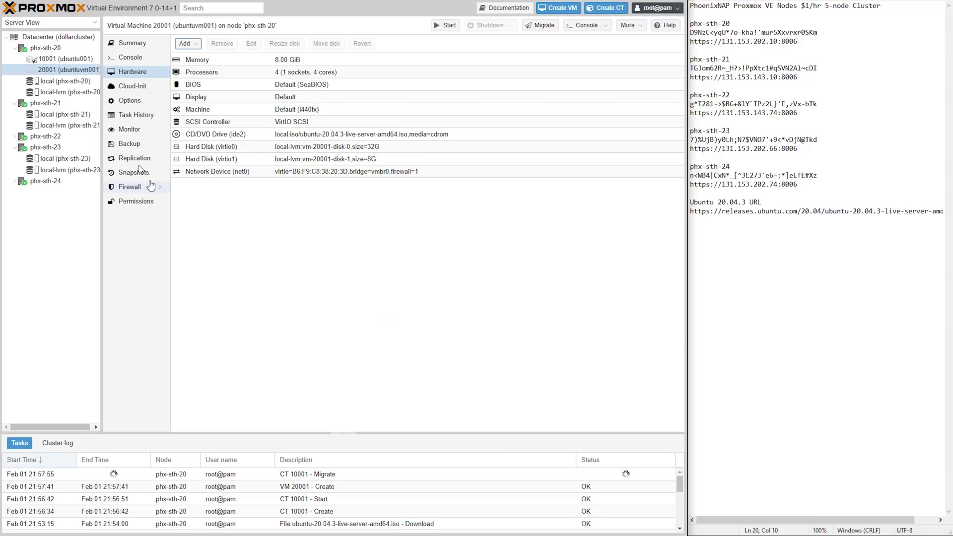
{"action": "right_click", "coordinate": [76, 70]}
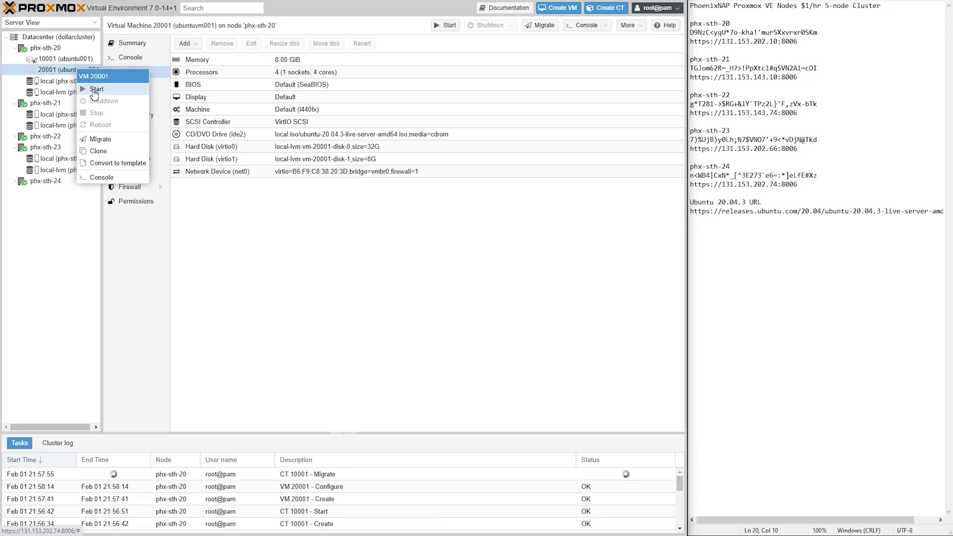
Step: Set VM 20001's CD/DVD drive (ide2) to use no media, removing the Ubuntu ISO
{"action": "left_click", "coordinate": [50, 70]}
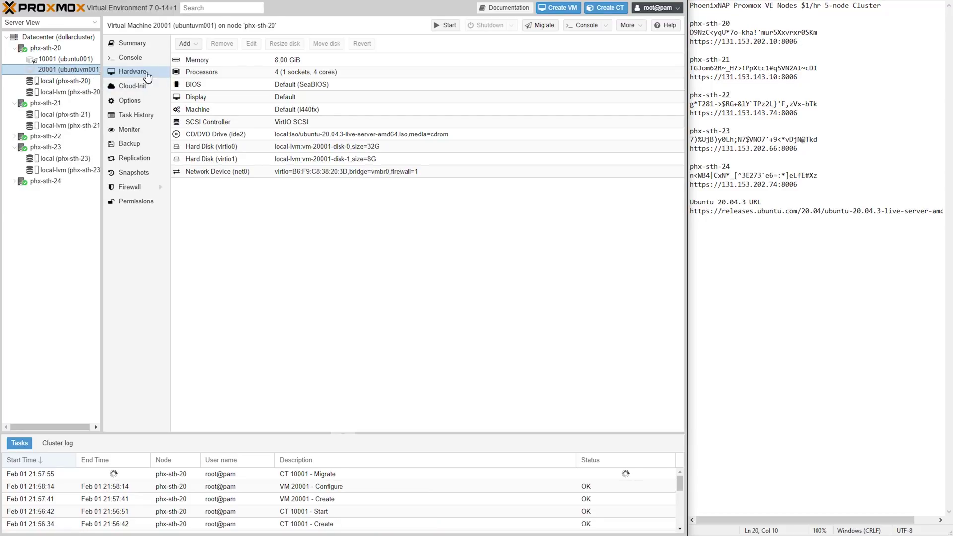
{"action": "left_click", "coordinate": [209, 136]}
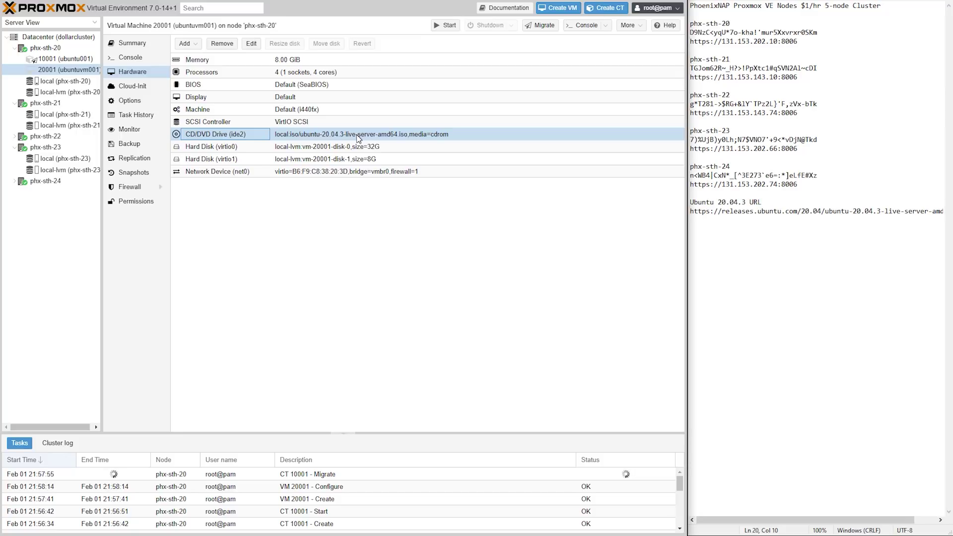
{"action": "left_click", "coordinate": [251, 44]}
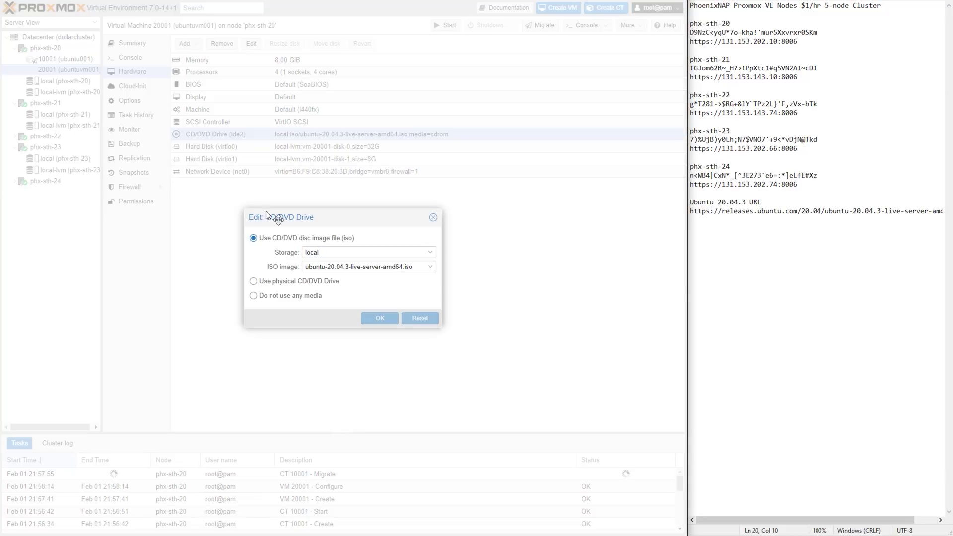
{"action": "left_click", "coordinate": [278, 297]}
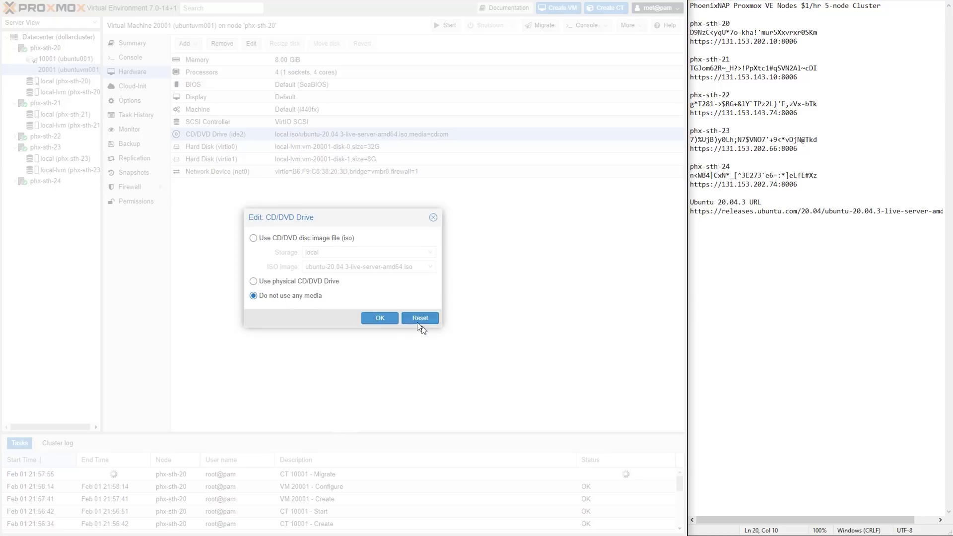
{"action": "left_click", "coordinate": [390, 319]}
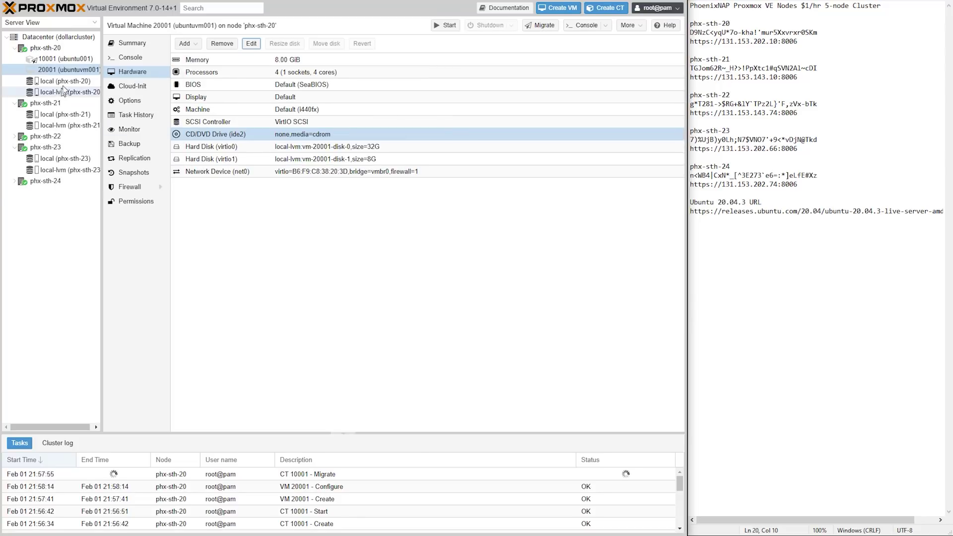
Step: Clone VM 20001 as VM 20002 named ubuntuvm002, then open the CT 10001 migration log
{"action": "right_click", "coordinate": [75, 70]}
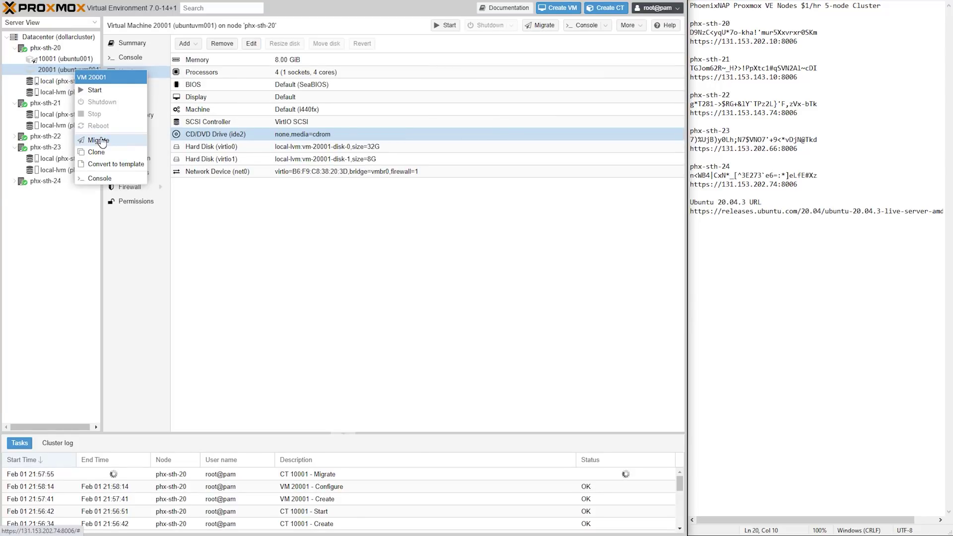
{"action": "left_click", "coordinate": [96, 152]}
{"action": "left_click", "coordinate": [285, 249]}
{"action": "type", "text": "20002"}
{"action": "key", "text": "Tab"}
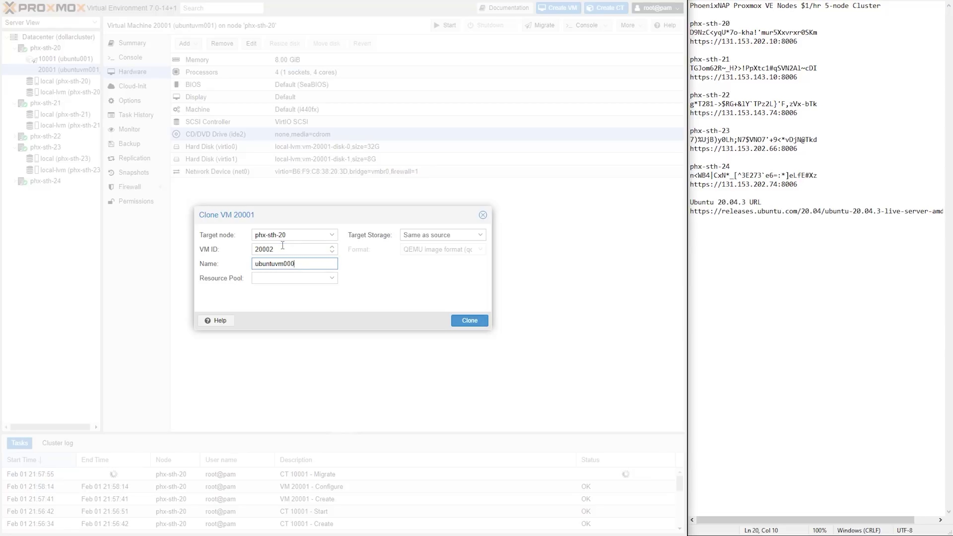
{"action": "type", "text": "ubuntuvm002"}
{"action": "left_click", "coordinate": [469, 320]}
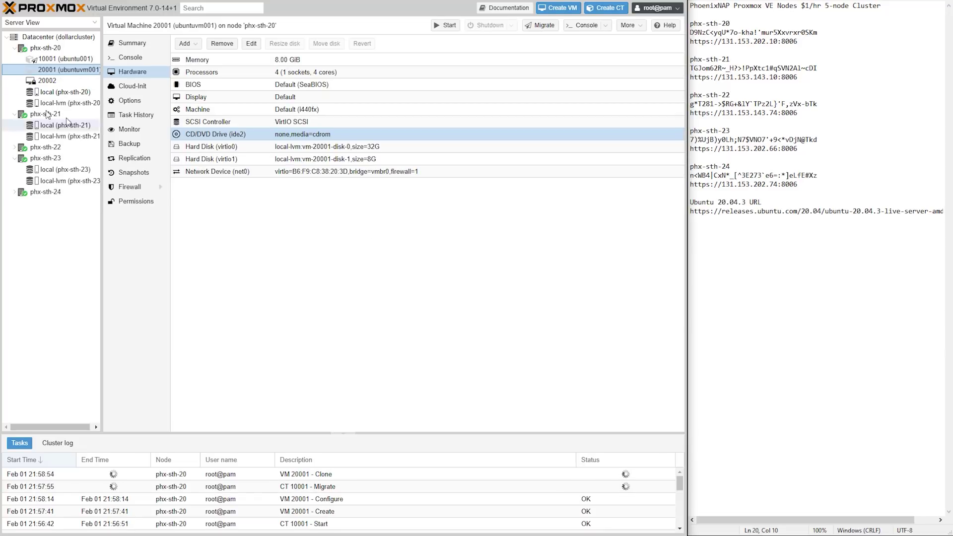
{"action": "double_click", "coordinate": [428, 487]}
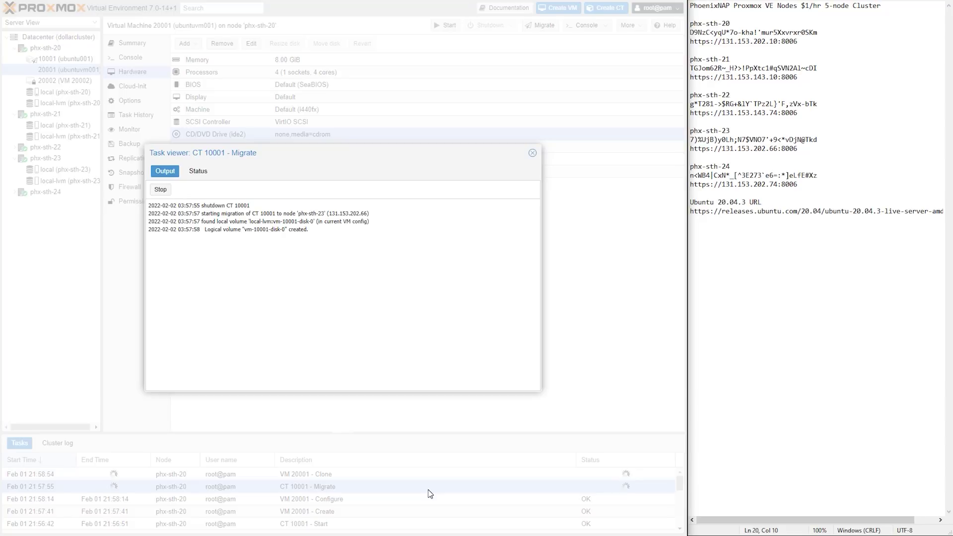
Step: Close the container migration log and migrate VM 20002 to node phx-sth-24
{"action": "left_click", "coordinate": [198, 172]}
{"action": "left_click", "coordinate": [532, 153]}
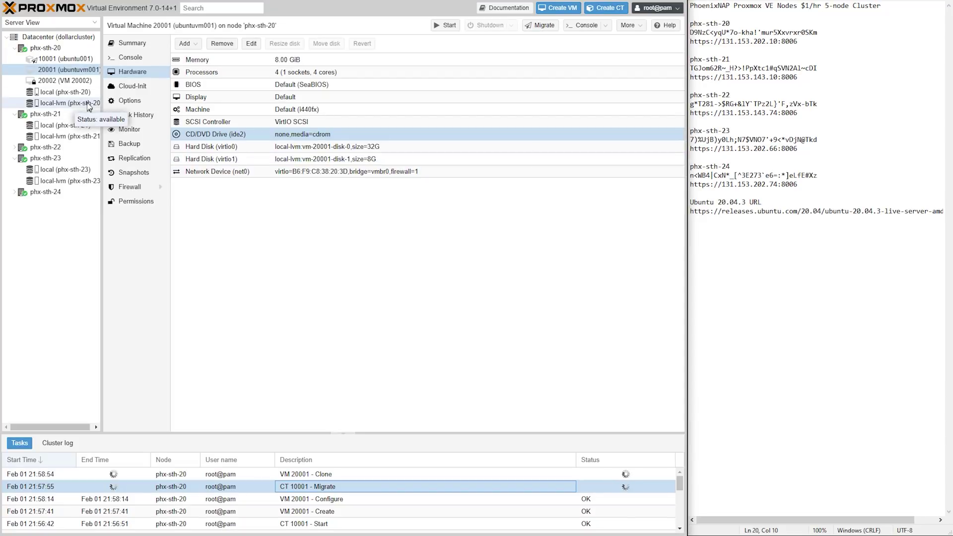
{"action": "left_click", "coordinate": [78, 60]}
{"action": "right_click", "coordinate": [74, 80]}
{"action": "left_click", "coordinate": [111, 159]}
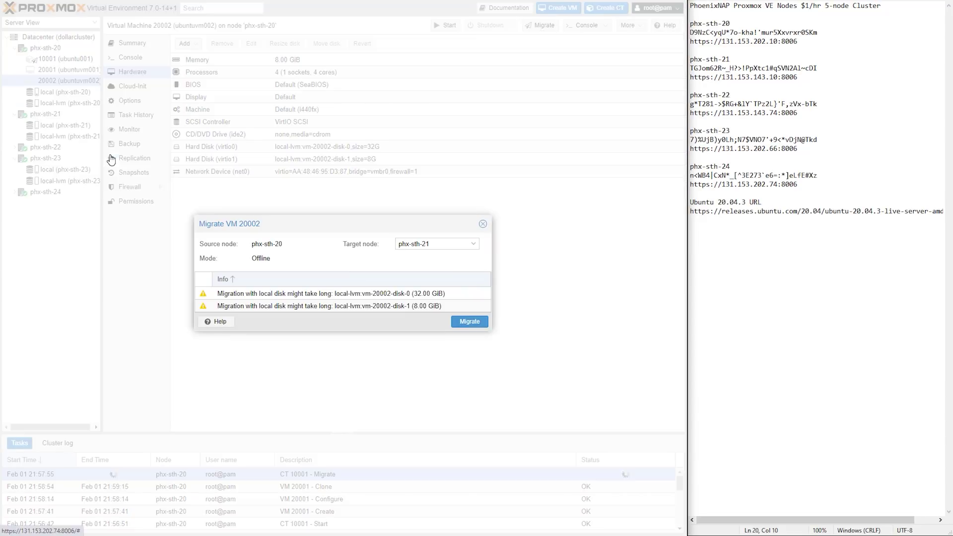
{"action": "left_click", "coordinate": [437, 243]}
{"action": "left_click", "coordinate": [429, 296]}
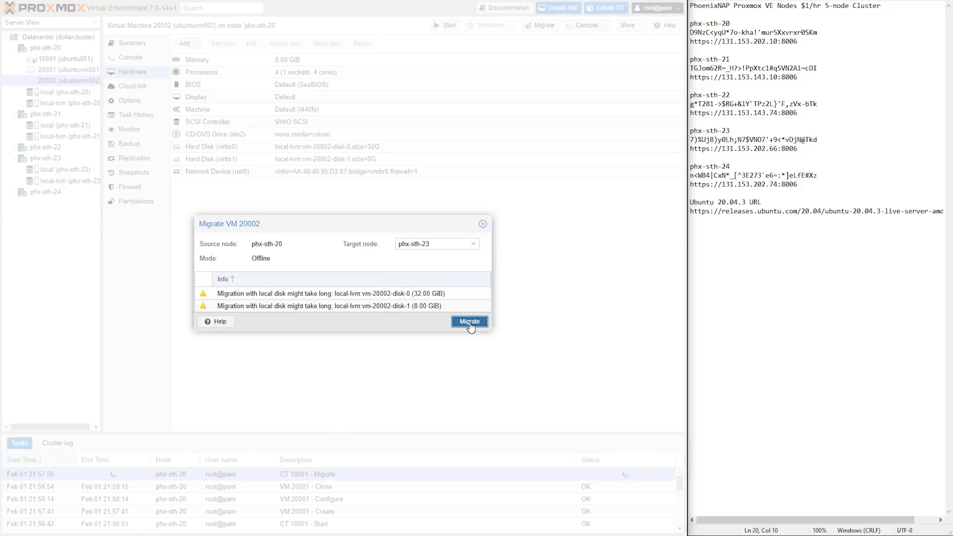
{"action": "left_click", "coordinate": [469, 321]}
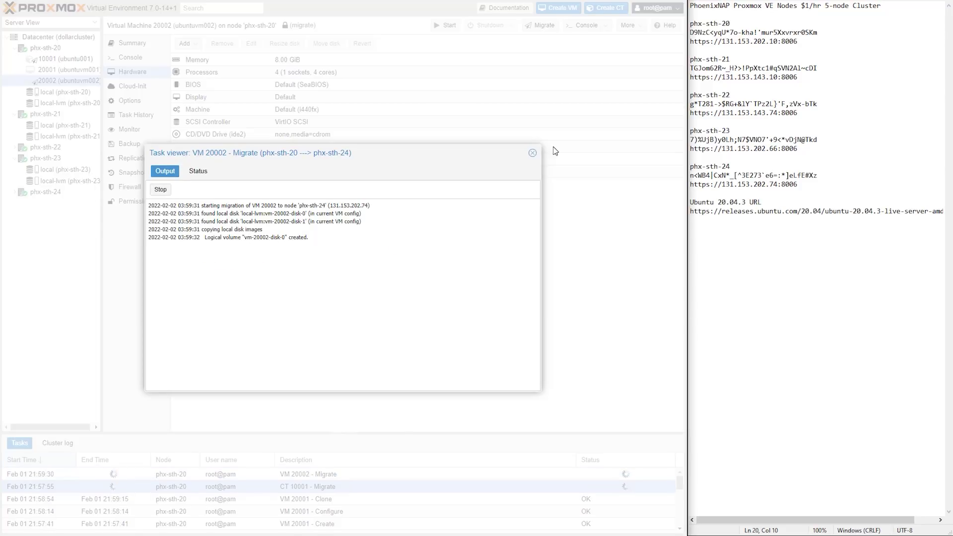
{"action": "left_click", "coordinate": [532, 152]}
Step: Go to the Datacenter's high-availability page
{"action": "left_click", "coordinate": [64, 38]}
{"action": "scroll", "coordinate": [463, 270], "scroll_direction": "down", "scroll_amount": 3}
{"action": "scroll", "coordinate": [427, 196], "scroll_direction": "up", "scroll_amount": 3}
{"action": "left_click", "coordinate": [121, 259]}
Step: Begin adding an HA resource, cancel it, and browse the HA groups list
{"action": "left_click", "coordinate": [199, 117]}
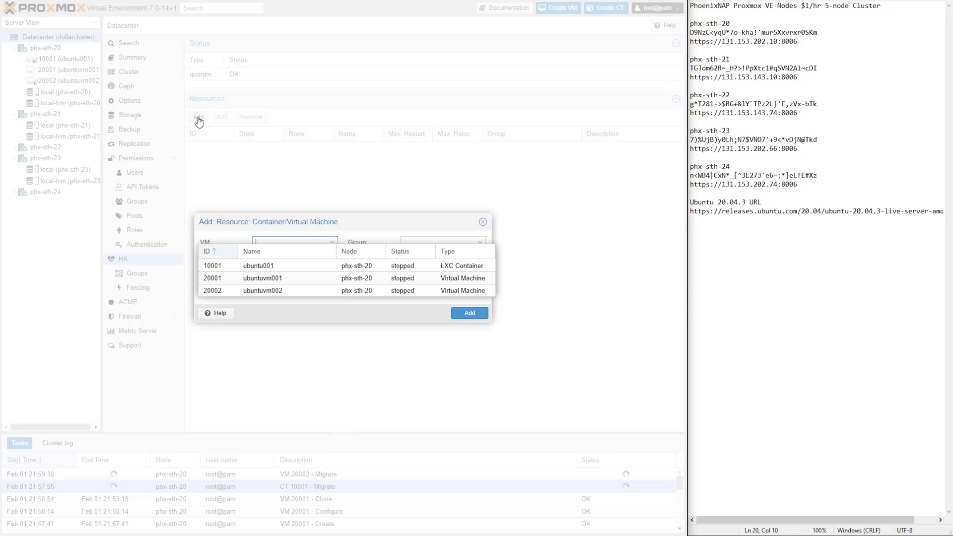
{"action": "left_click", "coordinate": [265, 279]}
{"action": "left_click", "coordinate": [479, 242]}
{"action": "left_click", "coordinate": [483, 221]}
{"action": "left_click", "coordinate": [158, 274]}
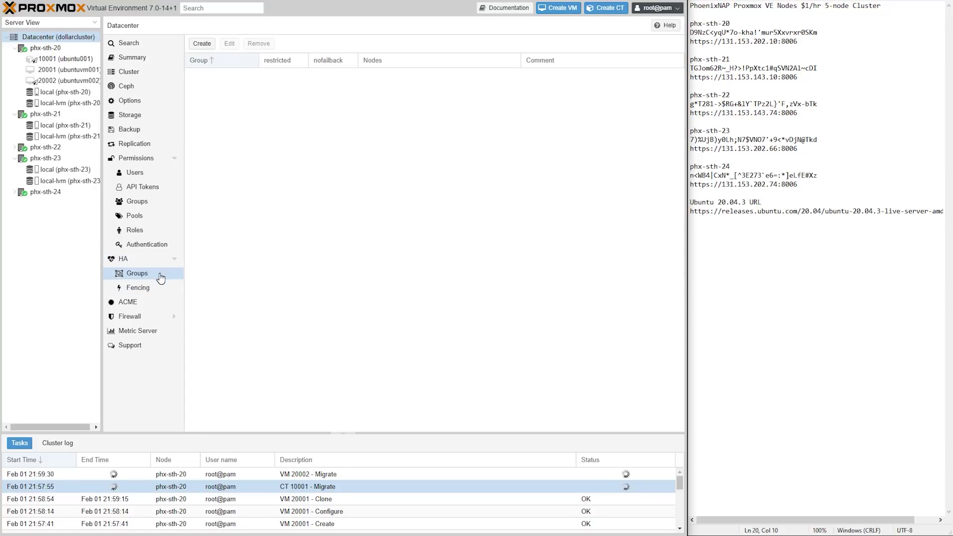
{"action": "left_click", "coordinate": [123, 258]}
{"action": "left_click", "coordinate": [134, 273]}
Step: Create HA group bignodes with phx-sth-23 and phx-sth-24, each at priority 1
{"action": "left_click", "coordinate": [204, 44]}
{"action": "left_click", "coordinate": [206, 276]}
{"action": "left_click", "coordinate": [206, 289]}
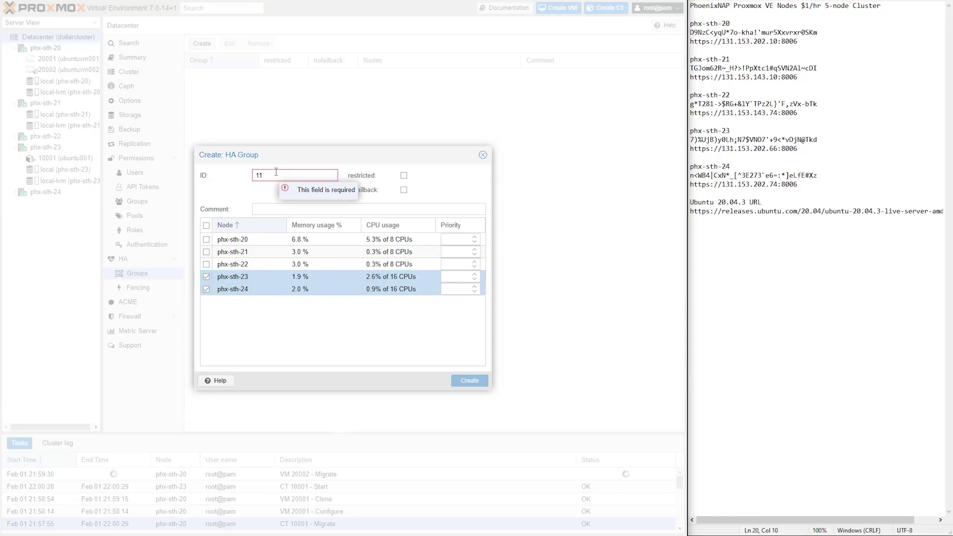
{"action": "left_click", "coordinate": [276, 174]}
{"action": "type", "text": "bignodes"}
{"action": "left_click", "coordinate": [475, 286]}
{"action": "left_click", "coordinate": [474, 279]}
{"action": "left_click", "coordinate": [475, 280]}
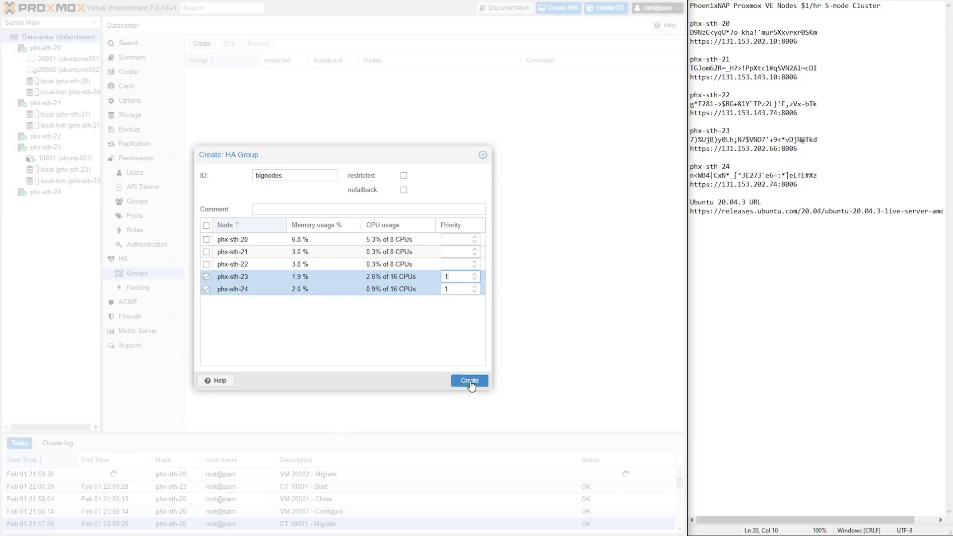
{"action": "left_click", "coordinate": [469, 380]}
Step: Add container 10001 as an HA resource in group bignodes
{"action": "left_click", "coordinate": [123, 259]}
{"action": "left_click", "coordinate": [197, 117]}
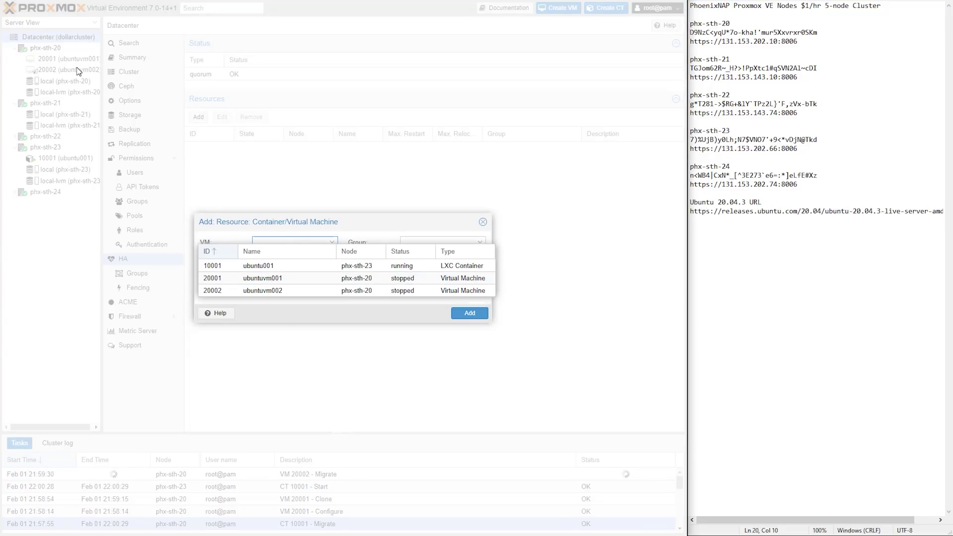
{"action": "left_click", "coordinate": [272, 278]}
{"action": "left_click", "coordinate": [332, 242]}
{"action": "left_click", "coordinate": [317, 267]}
{"action": "left_click", "coordinate": [441, 242]}
{"action": "left_click", "coordinate": [419, 265]}
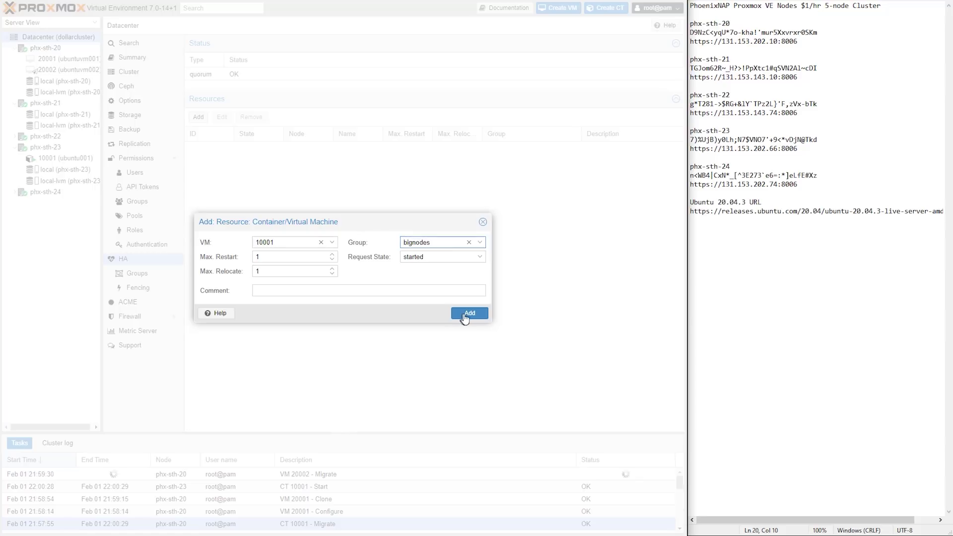
{"action": "left_click", "coordinate": [467, 313]}
Step: Start a backup of VM 20001 and choose the backup storage
{"action": "left_click", "coordinate": [14, 192]}
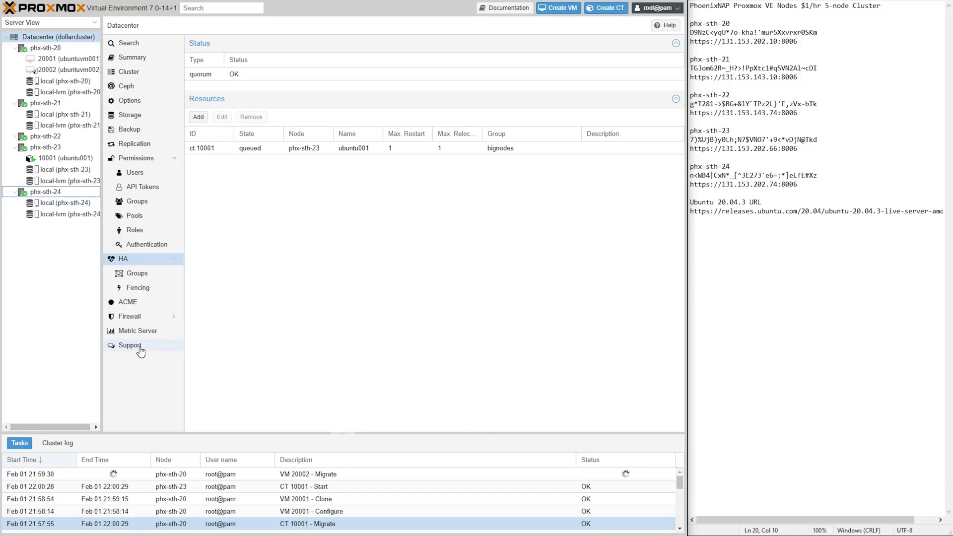
{"action": "left_click", "coordinate": [130, 130]}
{"action": "left_click", "coordinate": [68, 58]}
{"action": "left_click", "coordinate": [129, 143]}
{"action": "left_click", "coordinate": [203, 44]}
{"action": "left_click", "coordinate": [331, 257]}
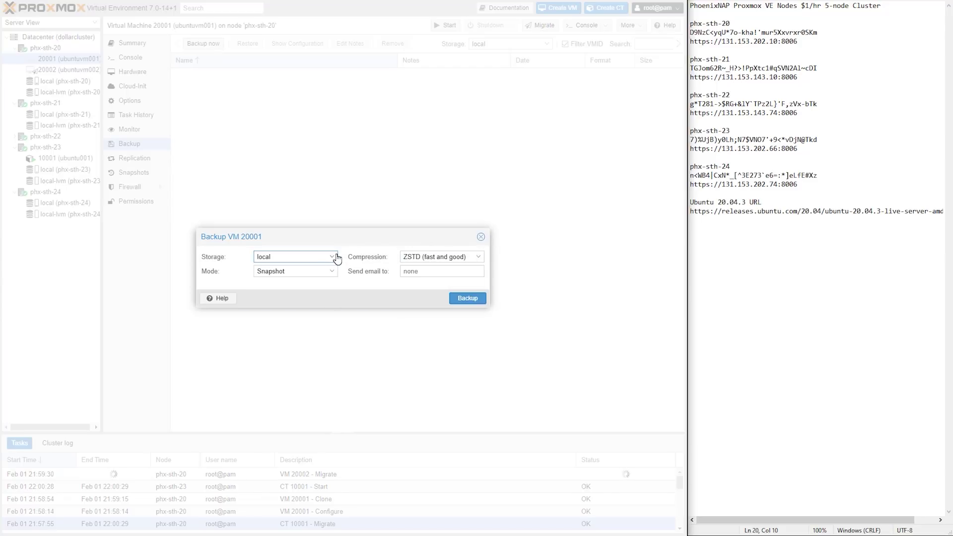
Step: Cancel VM 20001's backup and look over its cloud-init, hardware and summary pages
{"action": "left_click", "coordinate": [480, 237]}
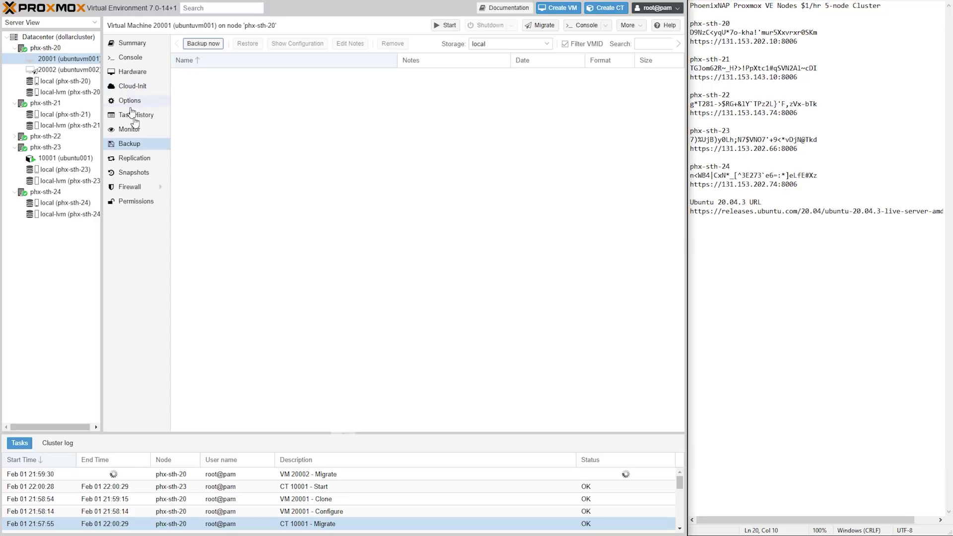
{"action": "left_click", "coordinate": [145, 92]}
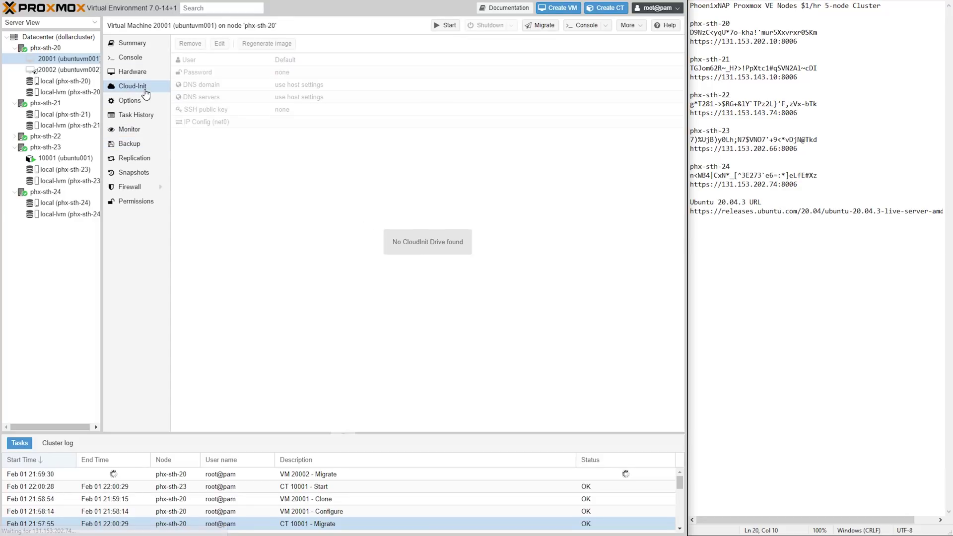
{"action": "left_click", "coordinate": [147, 79]}
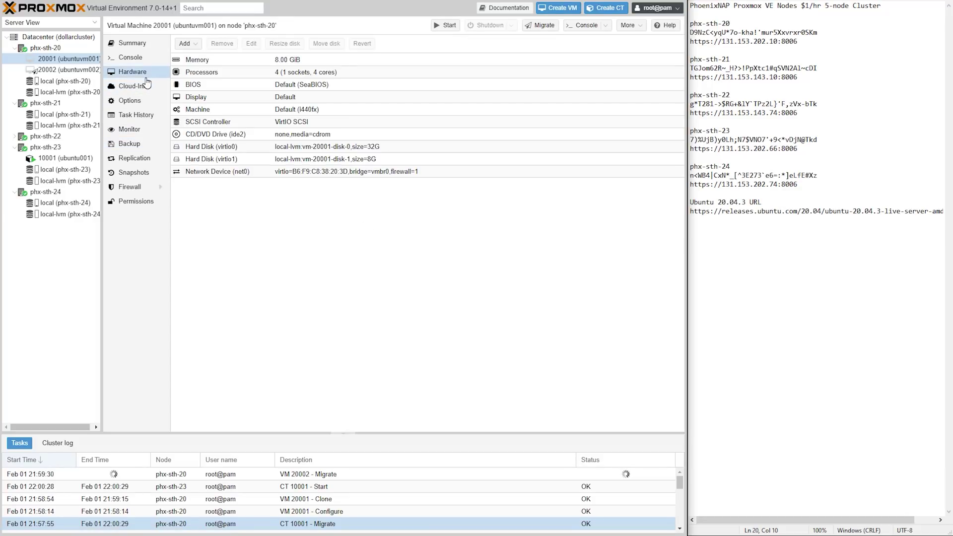
{"action": "left_click", "coordinate": [143, 45]}
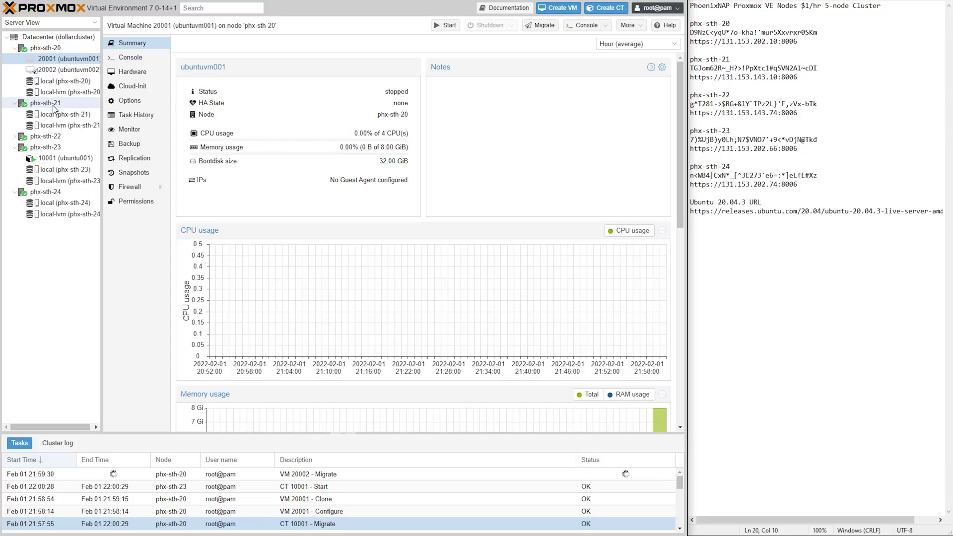
Step: Check the VM 20002 migration log's status and close it
{"action": "double_click", "coordinate": [308, 474]}
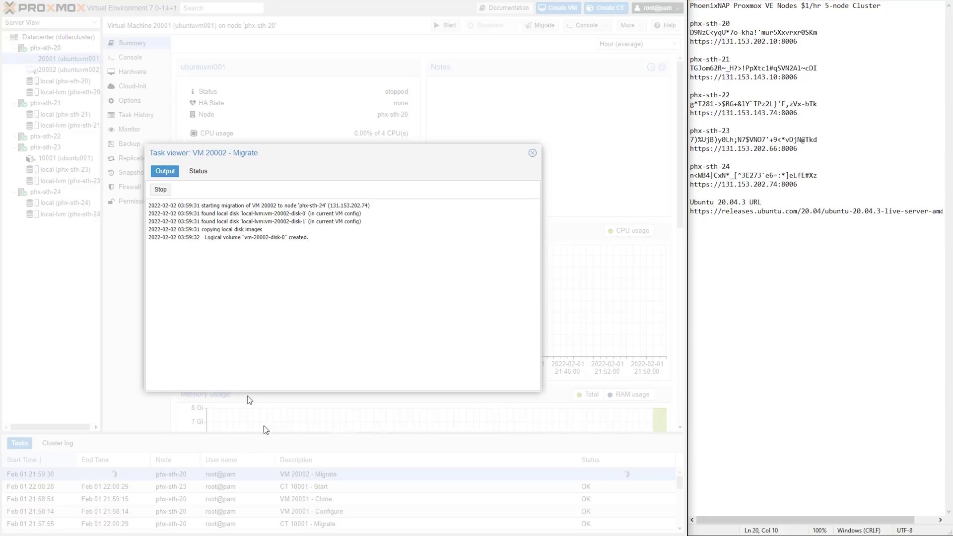
{"action": "left_click", "coordinate": [199, 171]}
{"action": "left_click", "coordinate": [532, 154]}
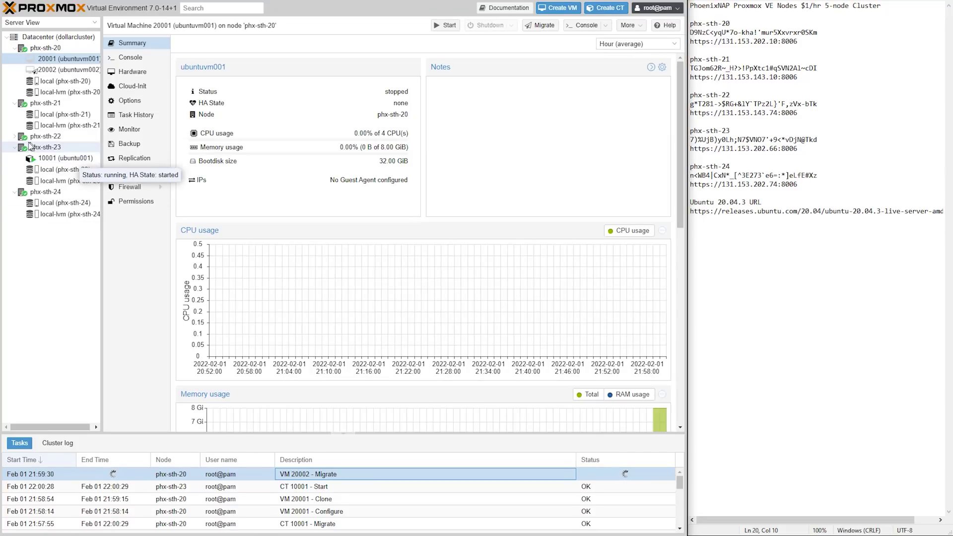
Step: Show the Datacenter's backup jobs page, which lists no jobs
{"action": "left_click", "coordinate": [9, 139]}
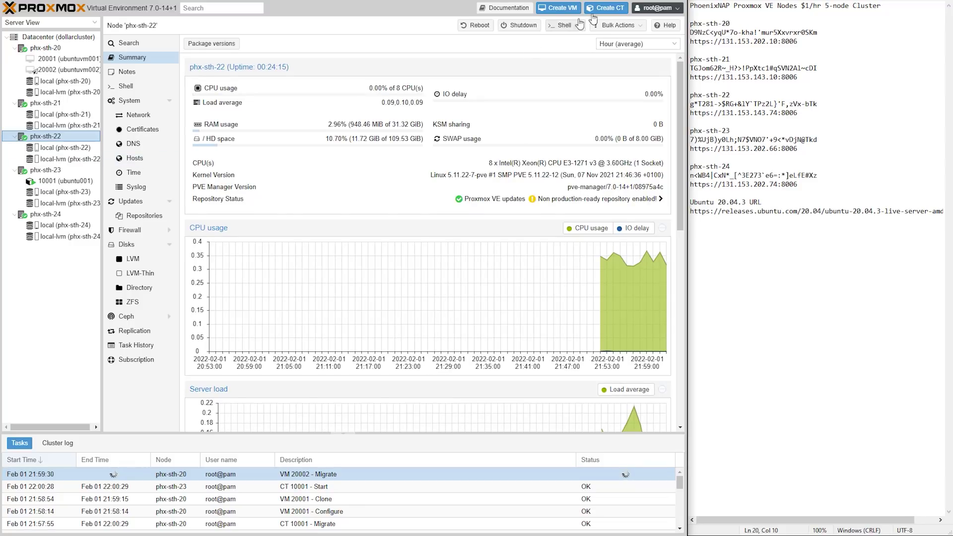
{"action": "left_click", "coordinate": [667, 8]}
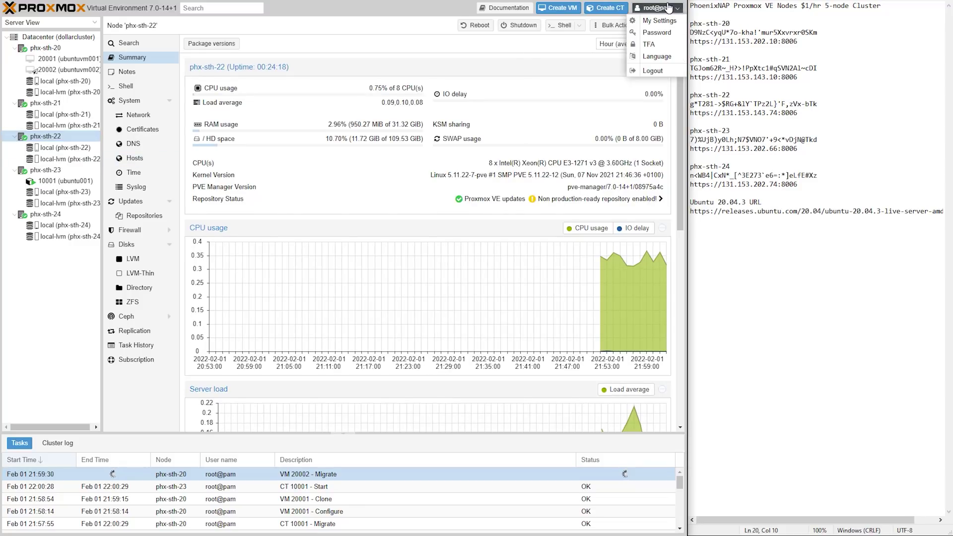
{"action": "left_click", "coordinate": [85, 38]}
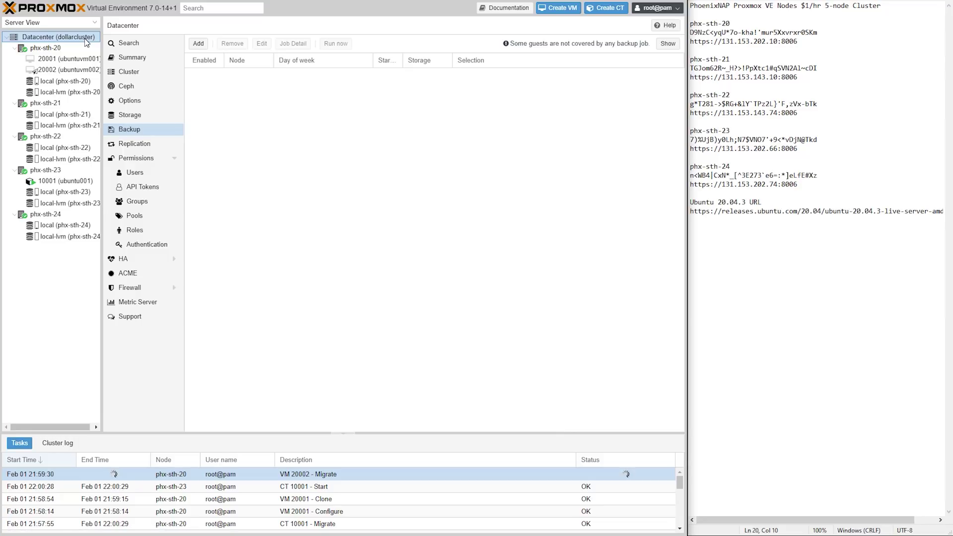
Step: Open node phx-sth-24's summary with its CPU and load charts and view its bulk actions
{"action": "left_click", "coordinate": [45, 48]}
{"action": "left_click", "coordinate": [50, 216]}
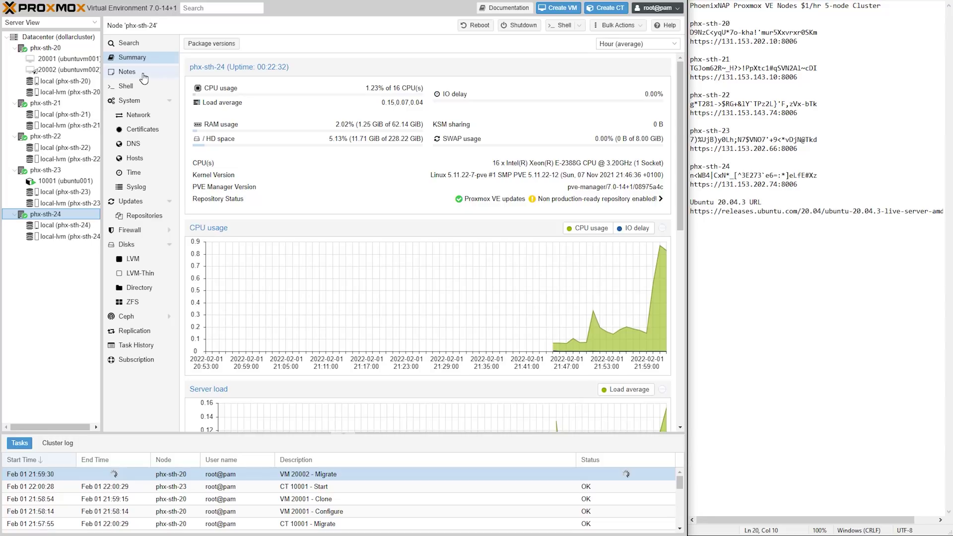
{"action": "left_click", "coordinate": [641, 25]}
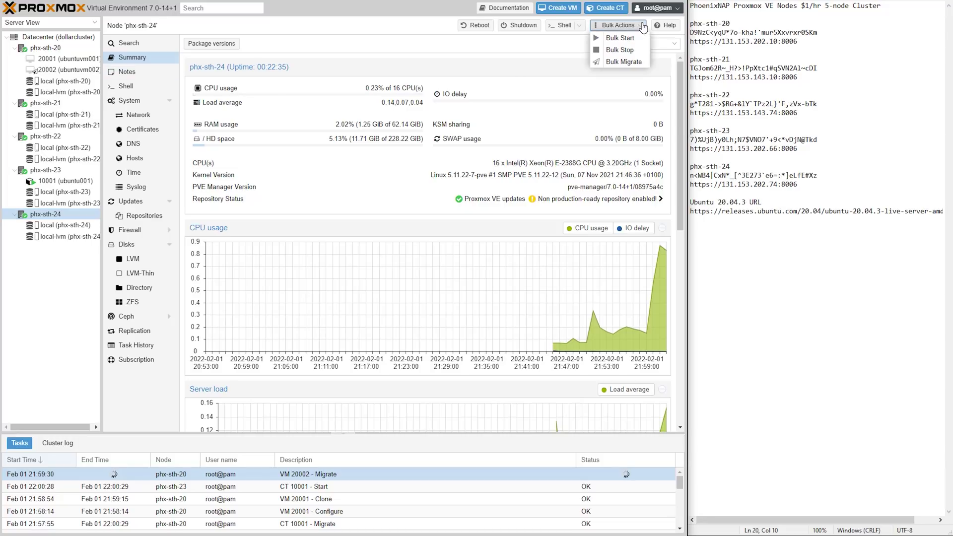
Step: Explore the TOTP and U2F two-factor options without applying, then view phx-sth-24's pending updates
{"action": "left_click", "coordinate": [656, 9]}
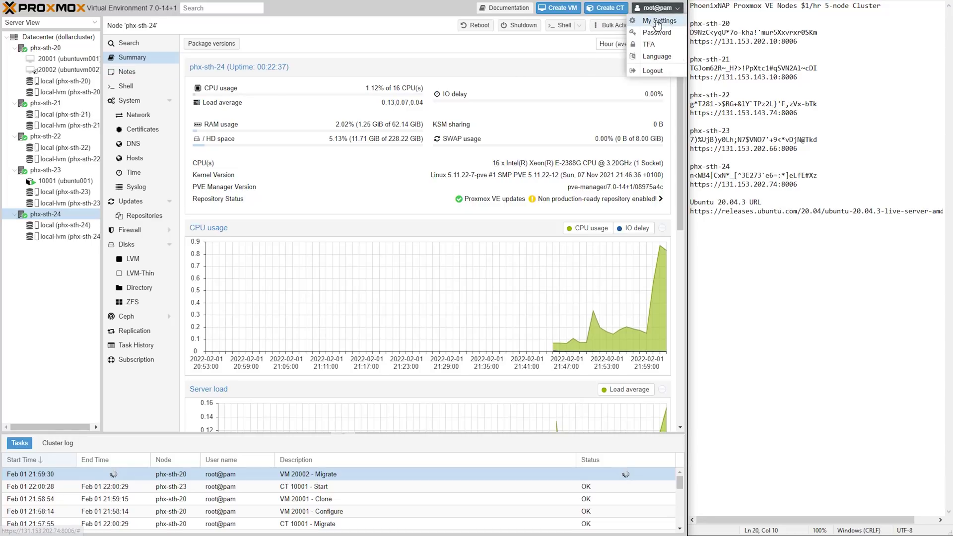
{"action": "left_click", "coordinate": [650, 44]}
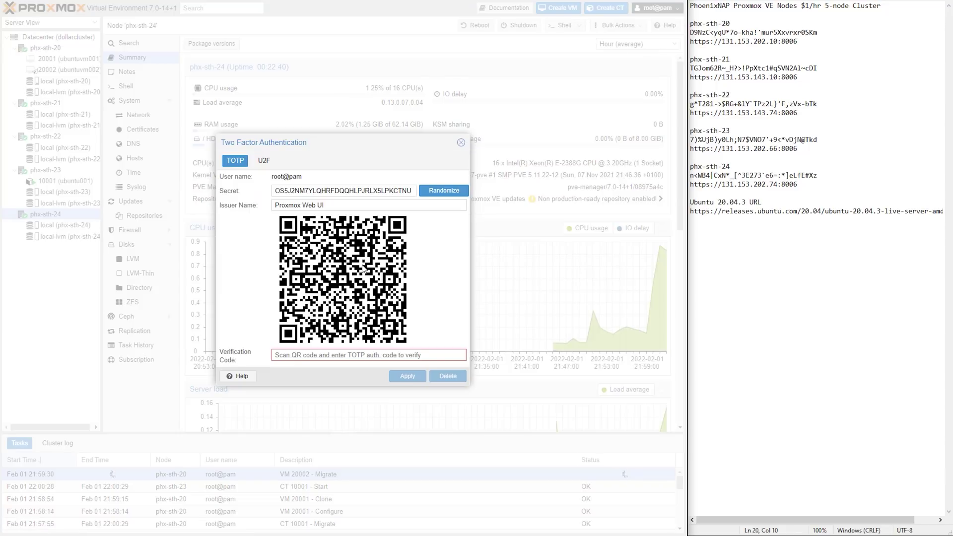
{"action": "left_click", "coordinate": [445, 192]}
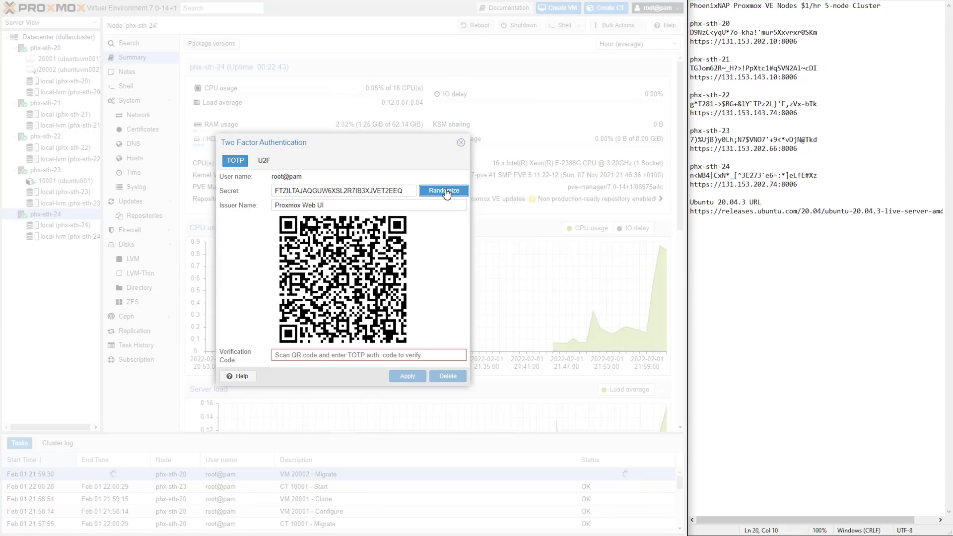
{"action": "left_click", "coordinate": [445, 192]}
{"action": "left_click", "coordinate": [445, 191]}
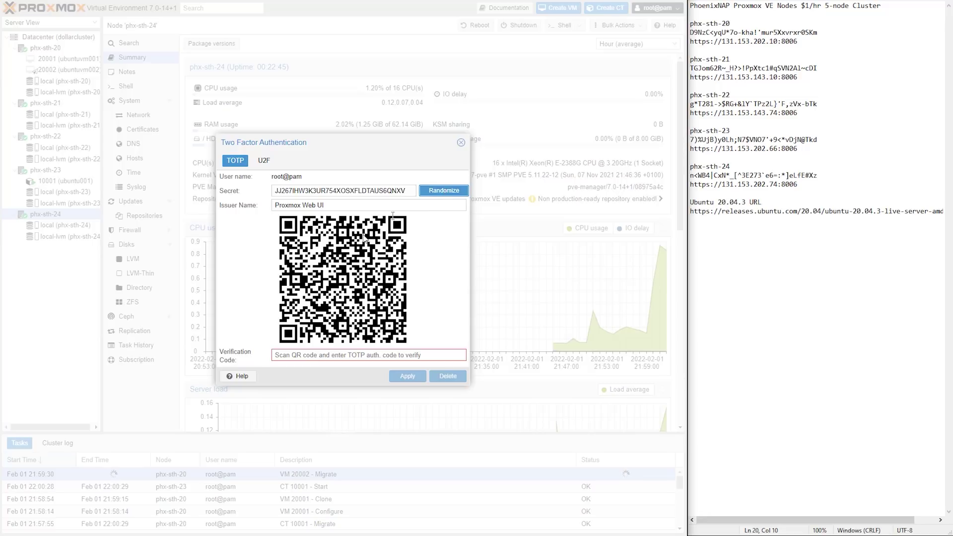
{"action": "left_click", "coordinate": [264, 160]}
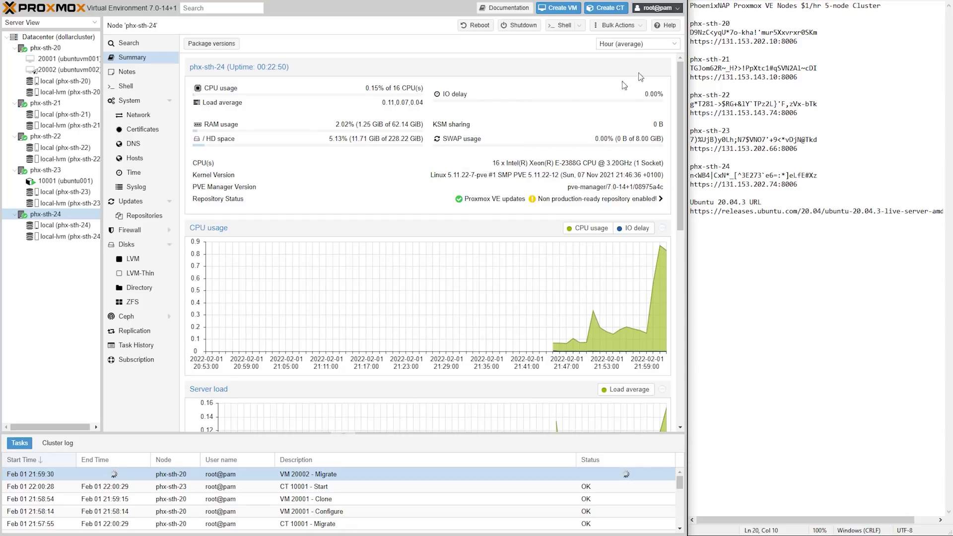
{"action": "left_click", "coordinate": [665, 11]}
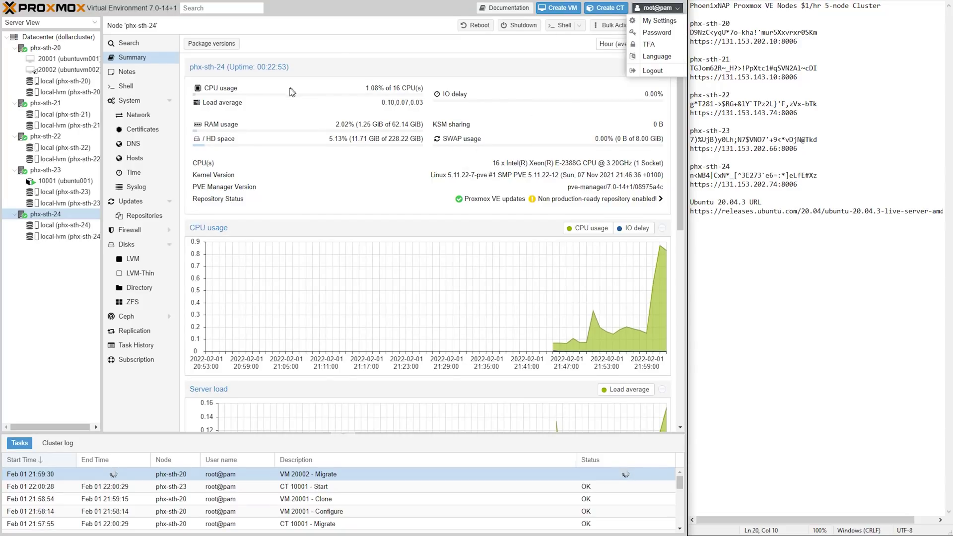
{"action": "left_click", "coordinate": [326, 64]}
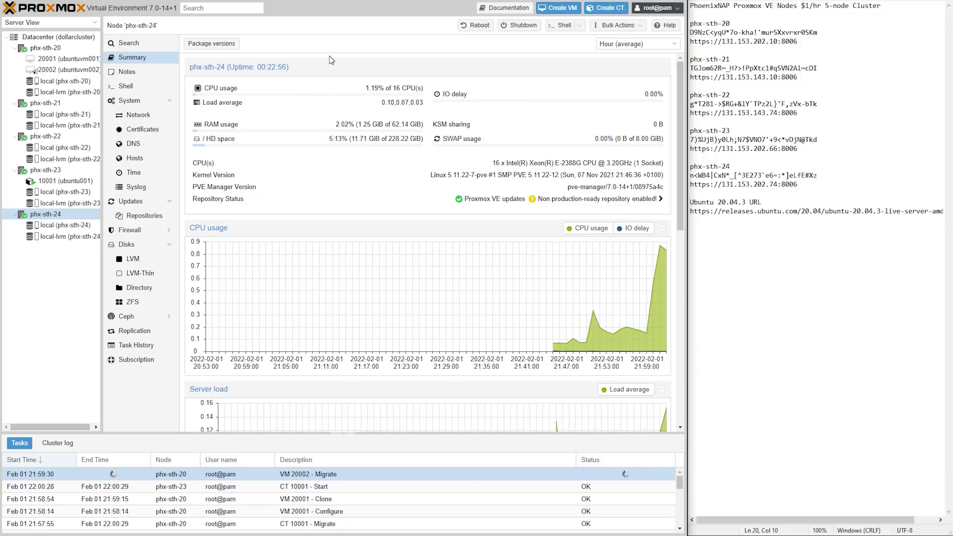
{"action": "left_click", "coordinate": [119, 202]}
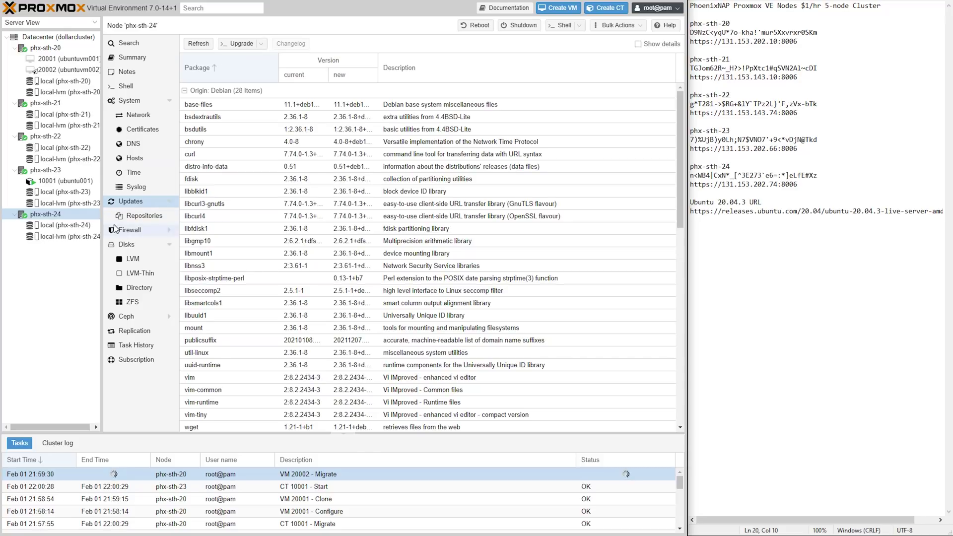
Step: Upgrade node phx-sth-22's pending packages in the console, confirming with y, then close the console
{"action": "left_click", "coordinate": [64, 137]}
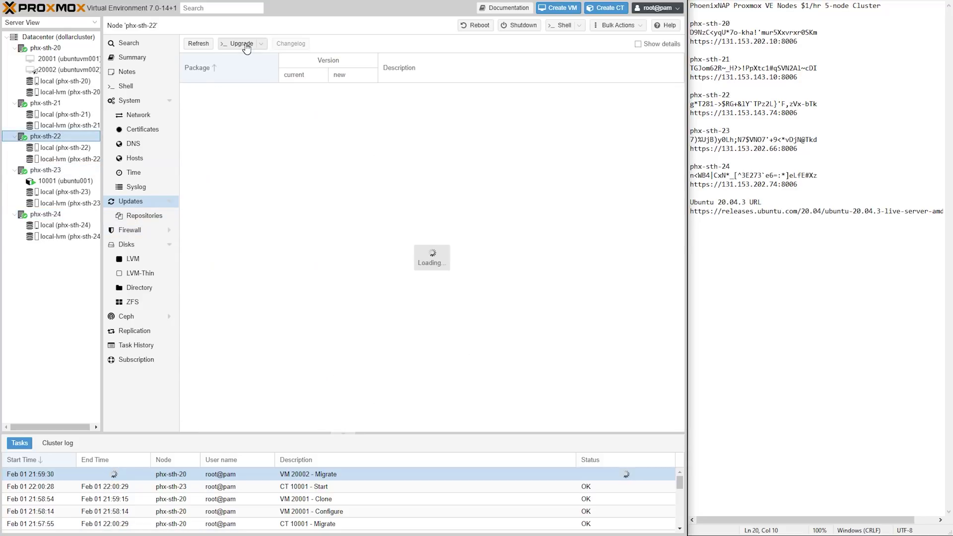
{"action": "left_click", "coordinate": [238, 46]}
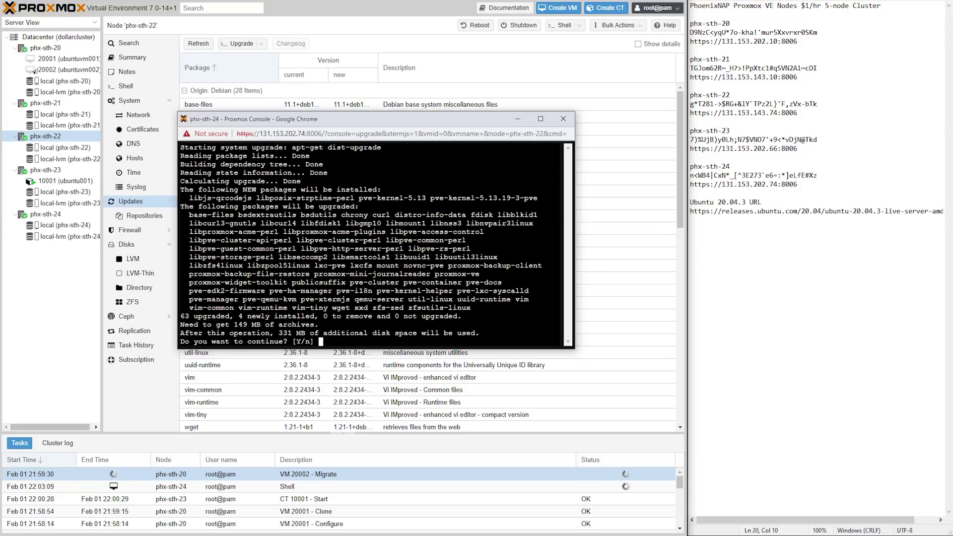
{"action": "type", "text": "y"}
{"action": "key", "text": "Return"}
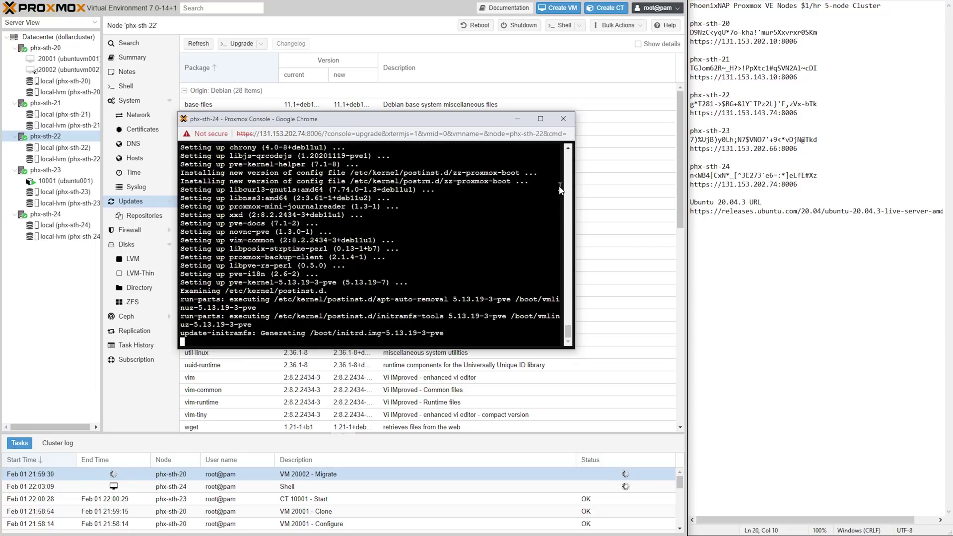
{"action": "left_click", "coordinate": [563, 119]}
{"action": "left_click", "coordinate": [468, 193]}
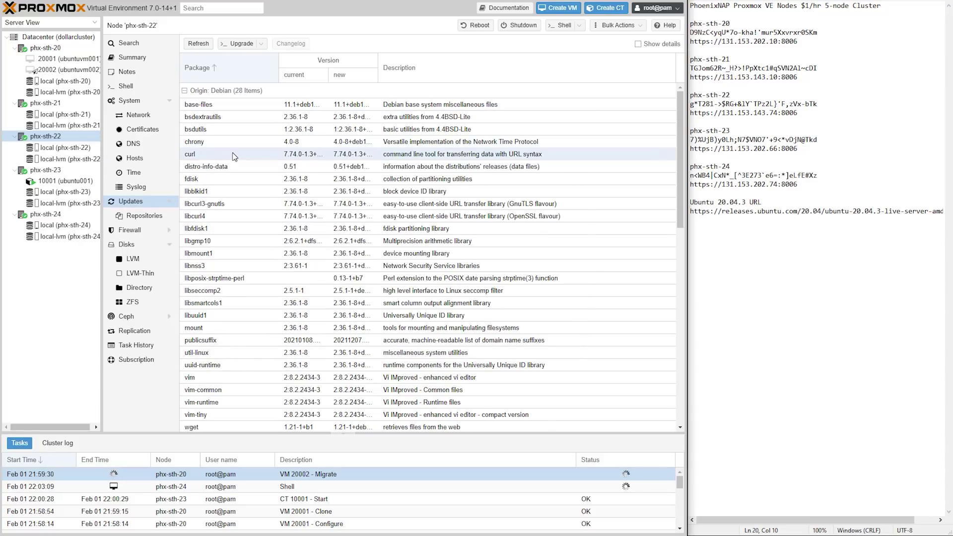
Step: Check phx-sth-22's network (only vmbr0), cancel a new Linux Bridge, and view its empty firewall rules
{"action": "left_click", "coordinate": [149, 116]}
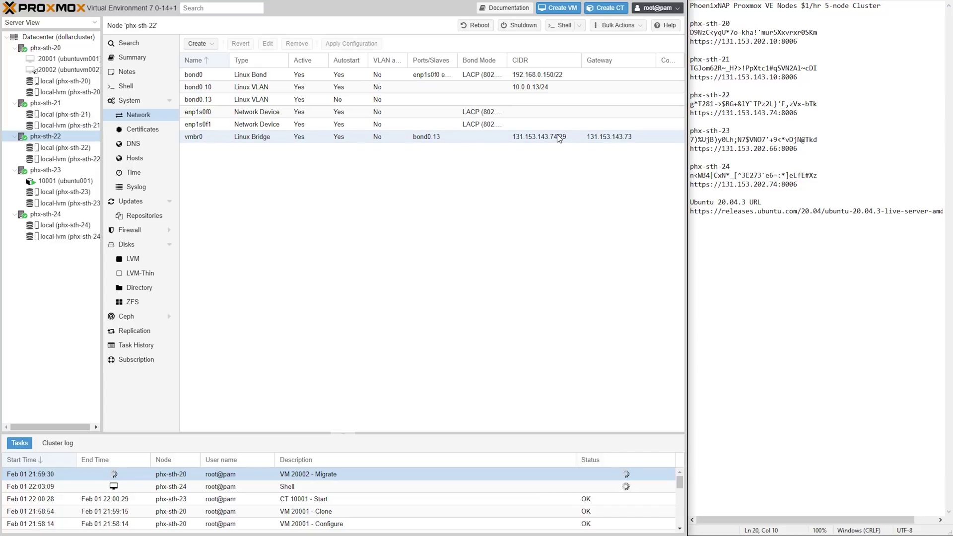
{"action": "left_click", "coordinate": [196, 45]}
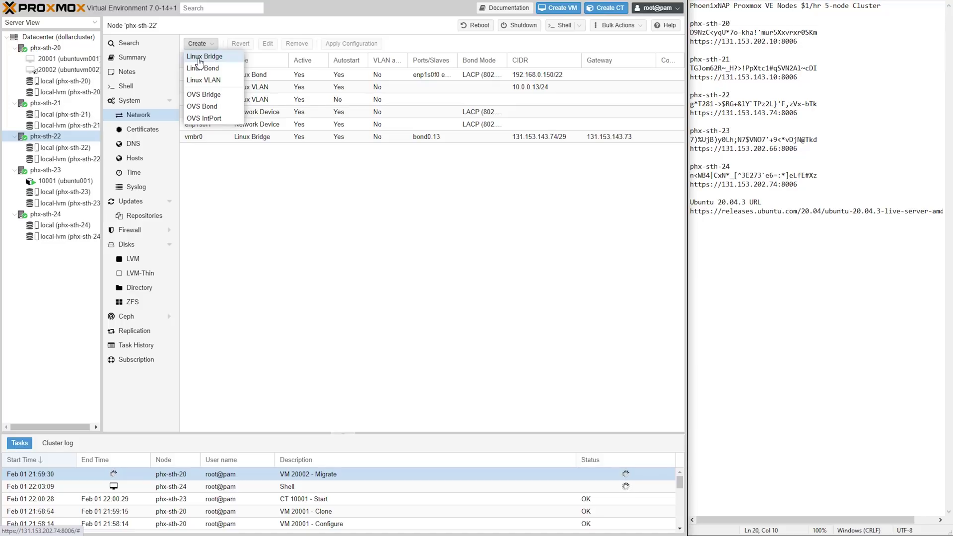
{"action": "left_click", "coordinate": [199, 58]}
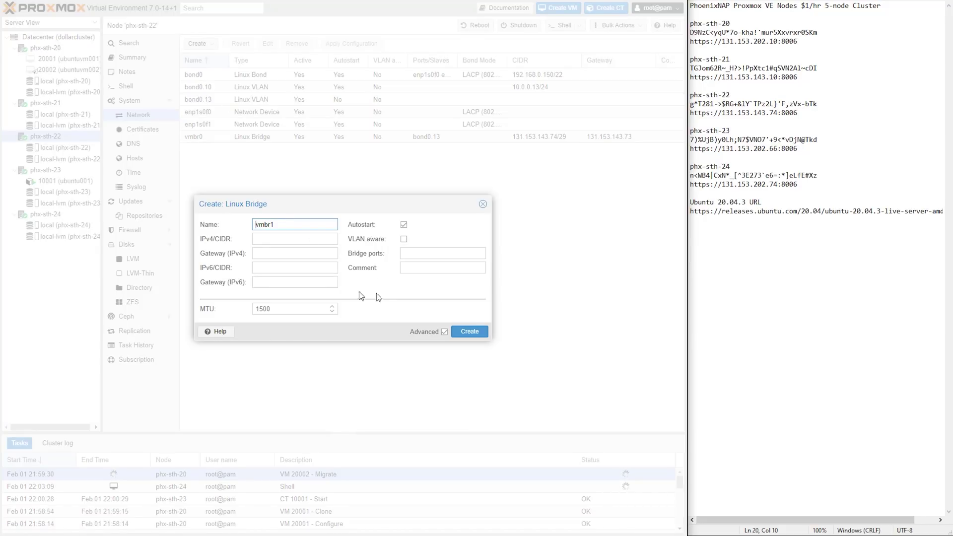
{"action": "left_click", "coordinate": [479, 204]}
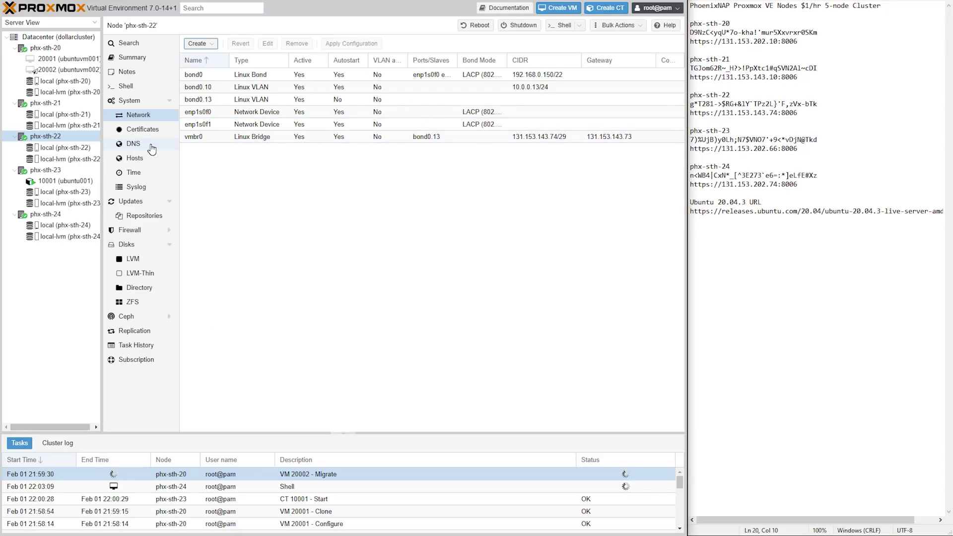
{"action": "left_click", "coordinate": [131, 231]}
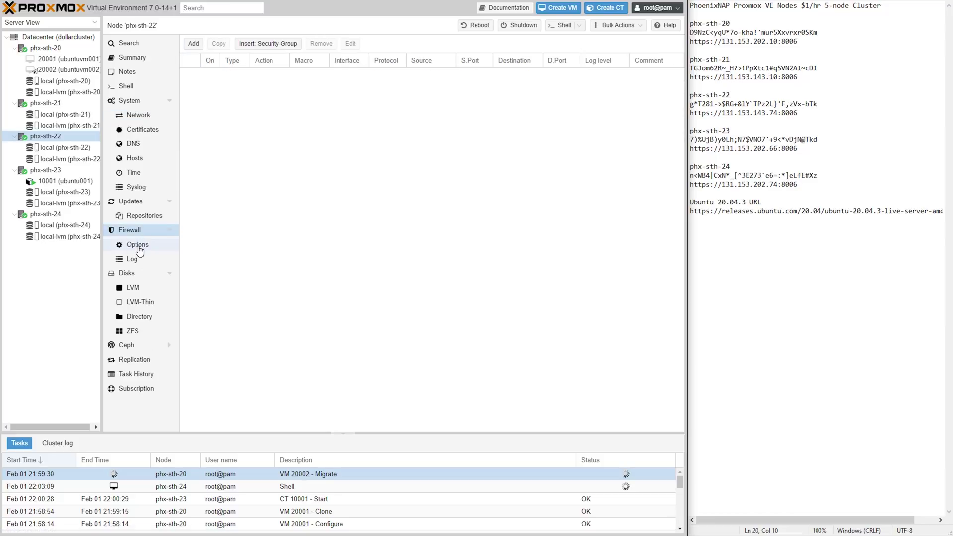
{"action": "left_click", "coordinate": [260, 46]}
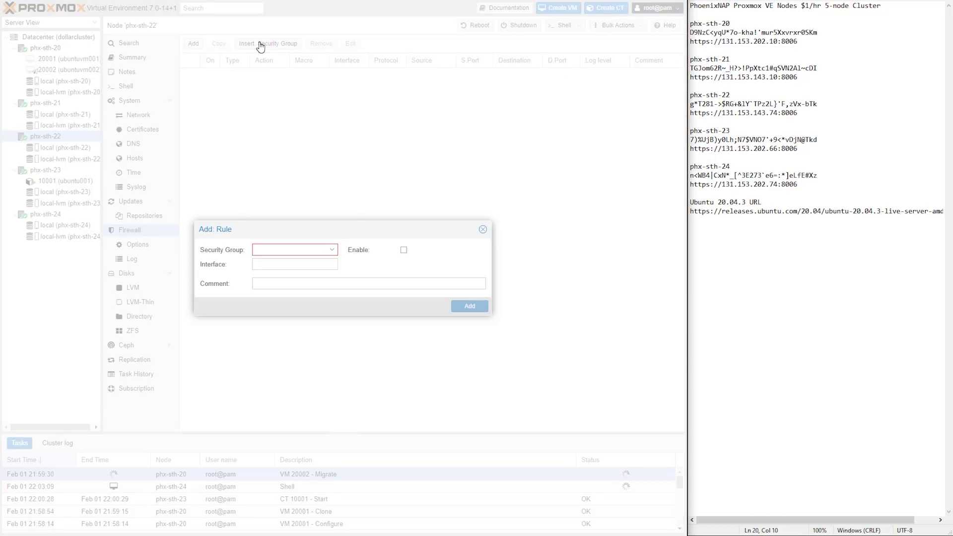
{"action": "left_click", "coordinate": [482, 230]}
{"action": "left_click", "coordinate": [193, 43]}
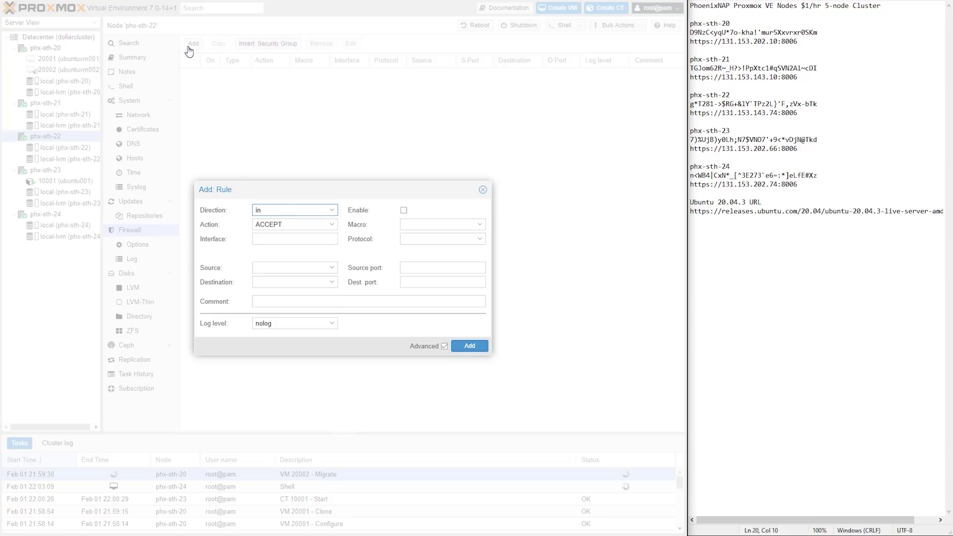
{"action": "left_click", "coordinate": [333, 212]}
{"action": "left_click", "coordinate": [312, 222]}
{"action": "left_click", "coordinate": [298, 224]}
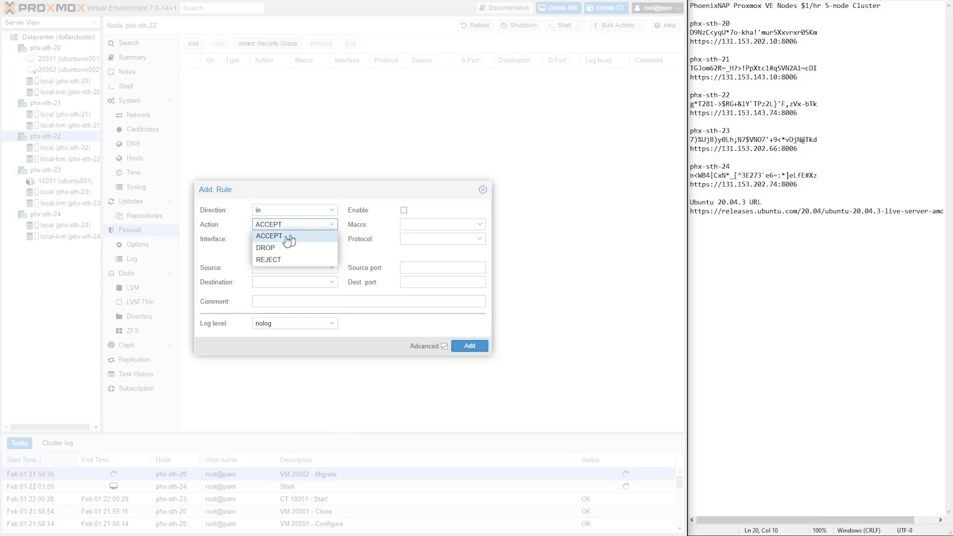
{"action": "left_click", "coordinate": [279, 248]}
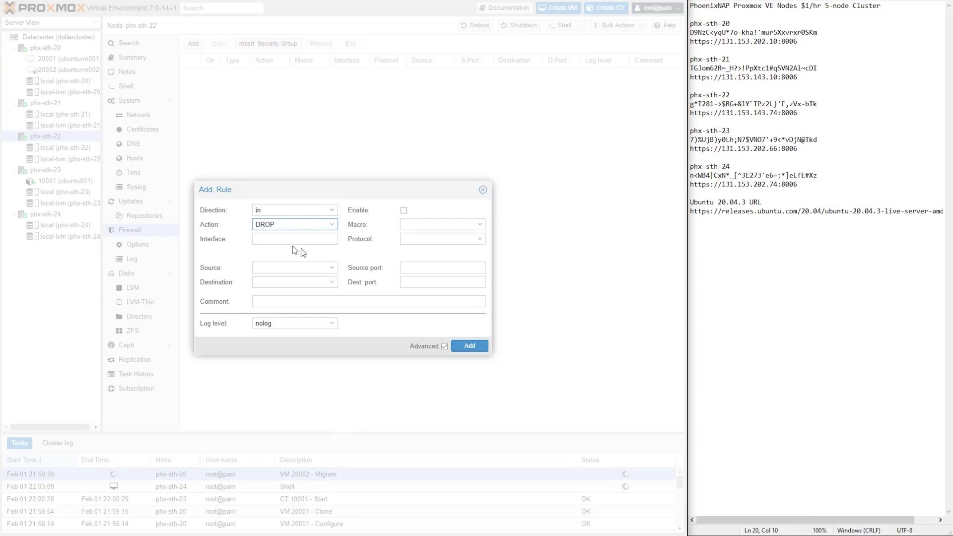
{"action": "left_click", "coordinate": [483, 190]}
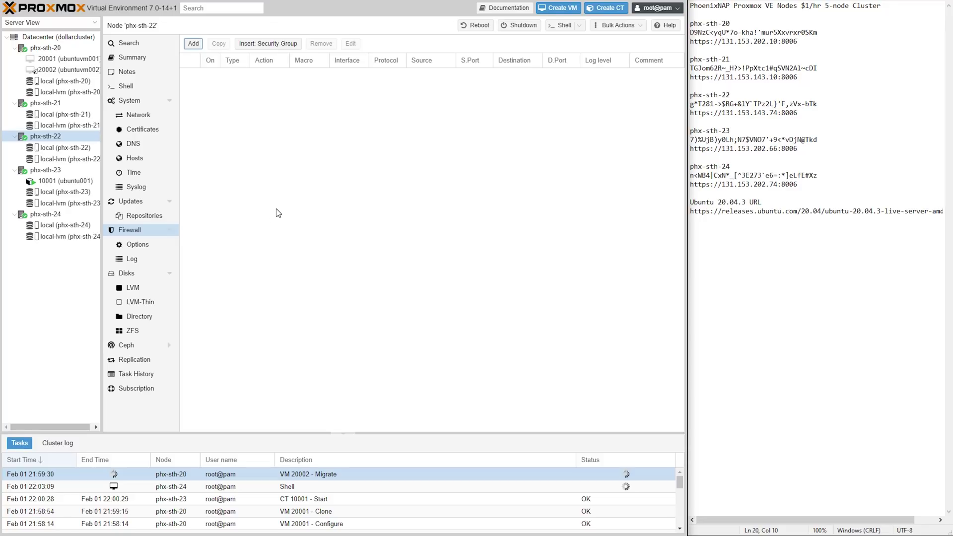